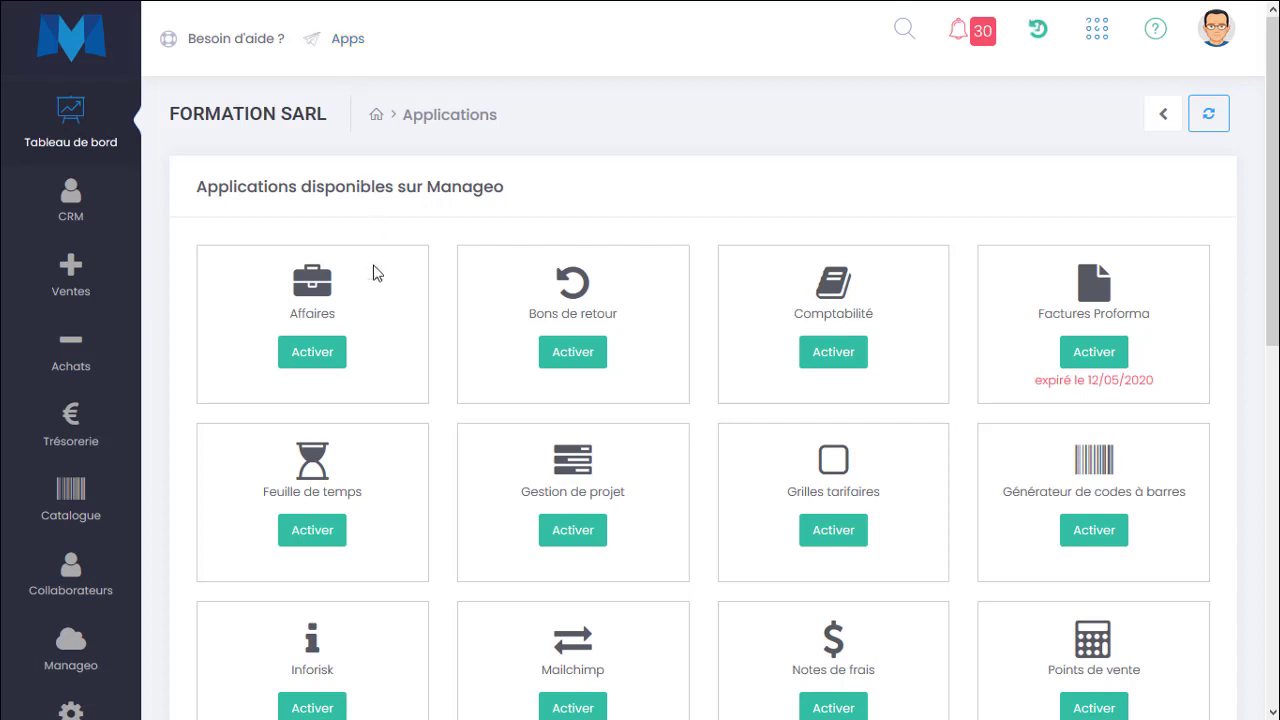
Activate the Notes de frais application from the available applications.
scroll(970, 287, "down", 2)
scroll(968, 287, "down", 3)
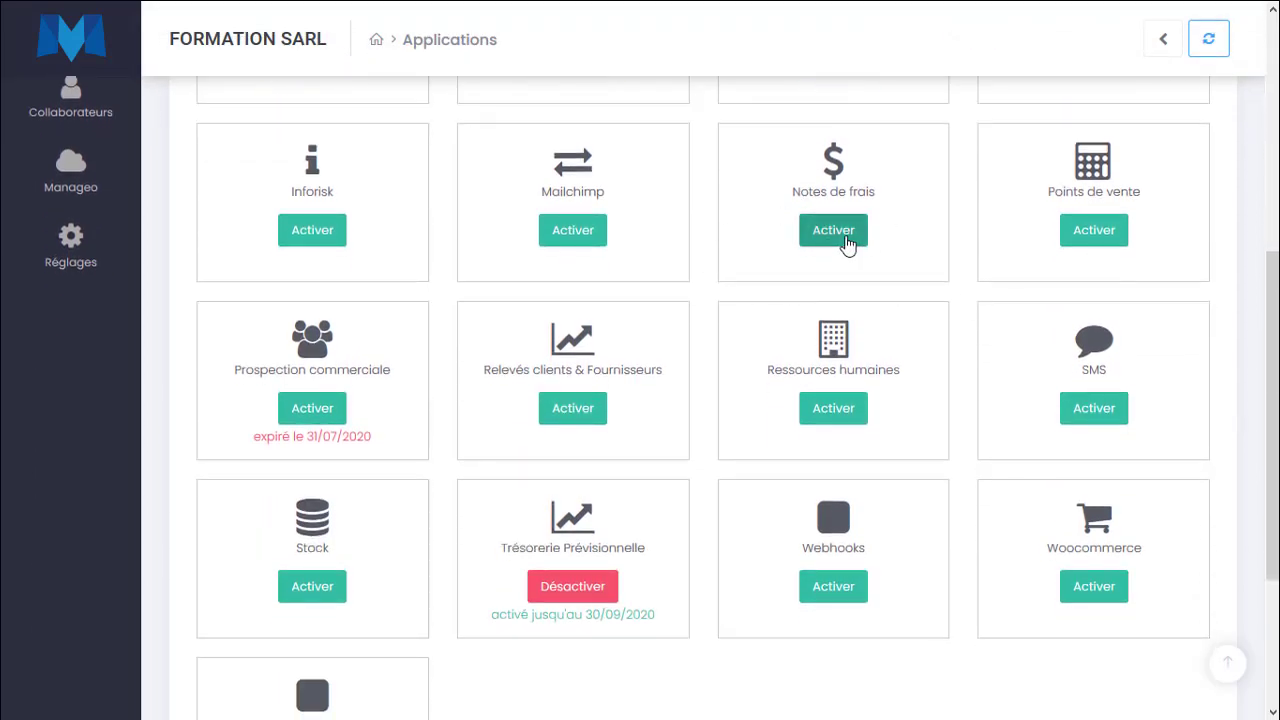
left_click(847, 246)
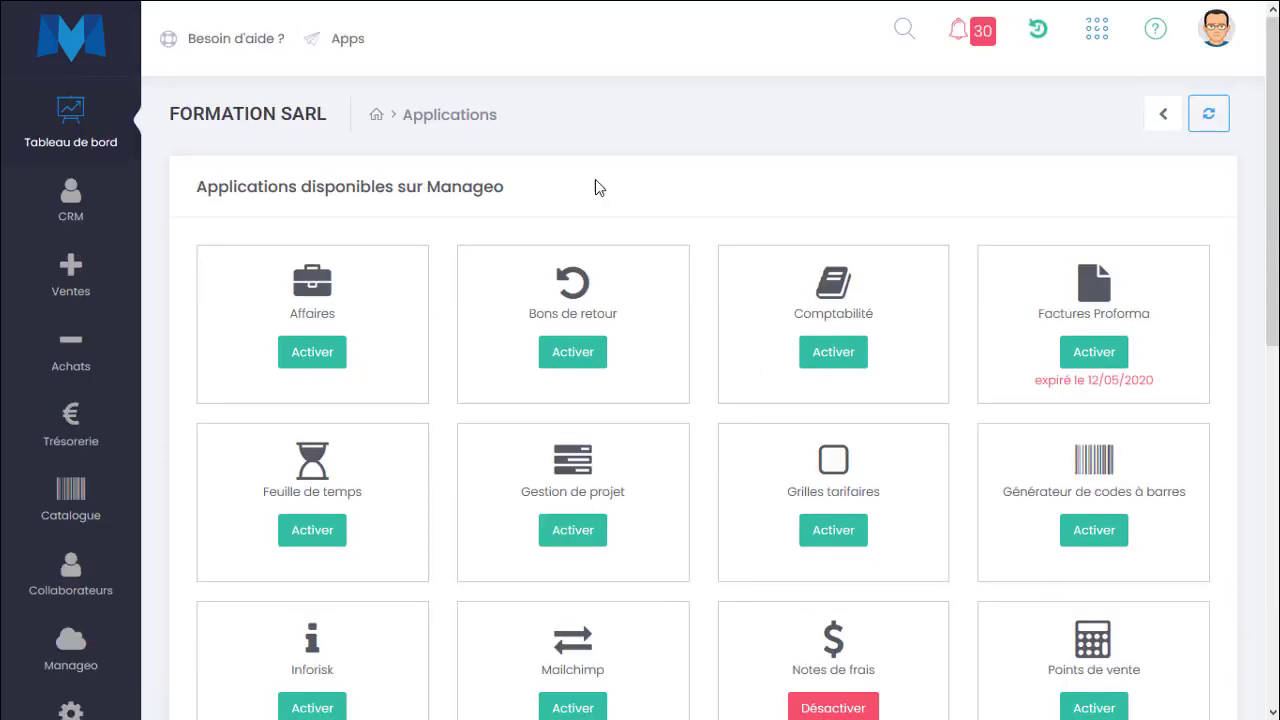
Open the expense notes list under Trésorerie and add the Approbateur column to the table.
mouse_move(82, 456)
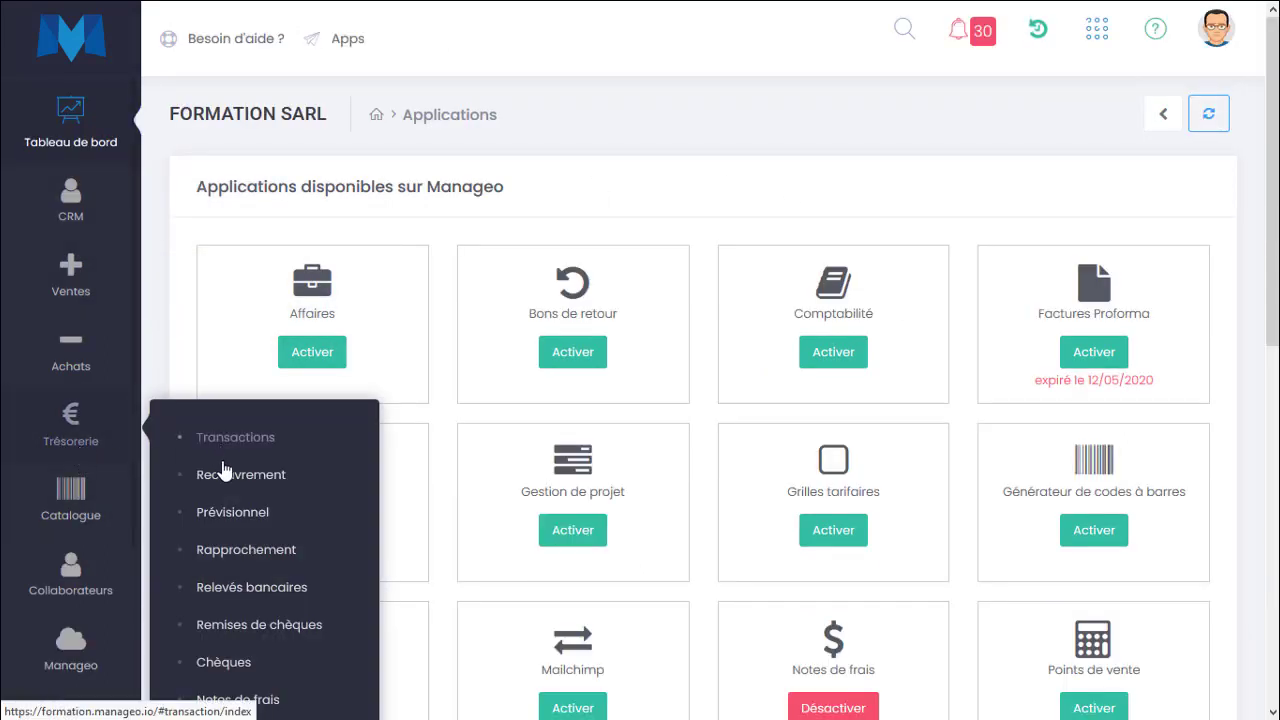
left_click(238, 700)
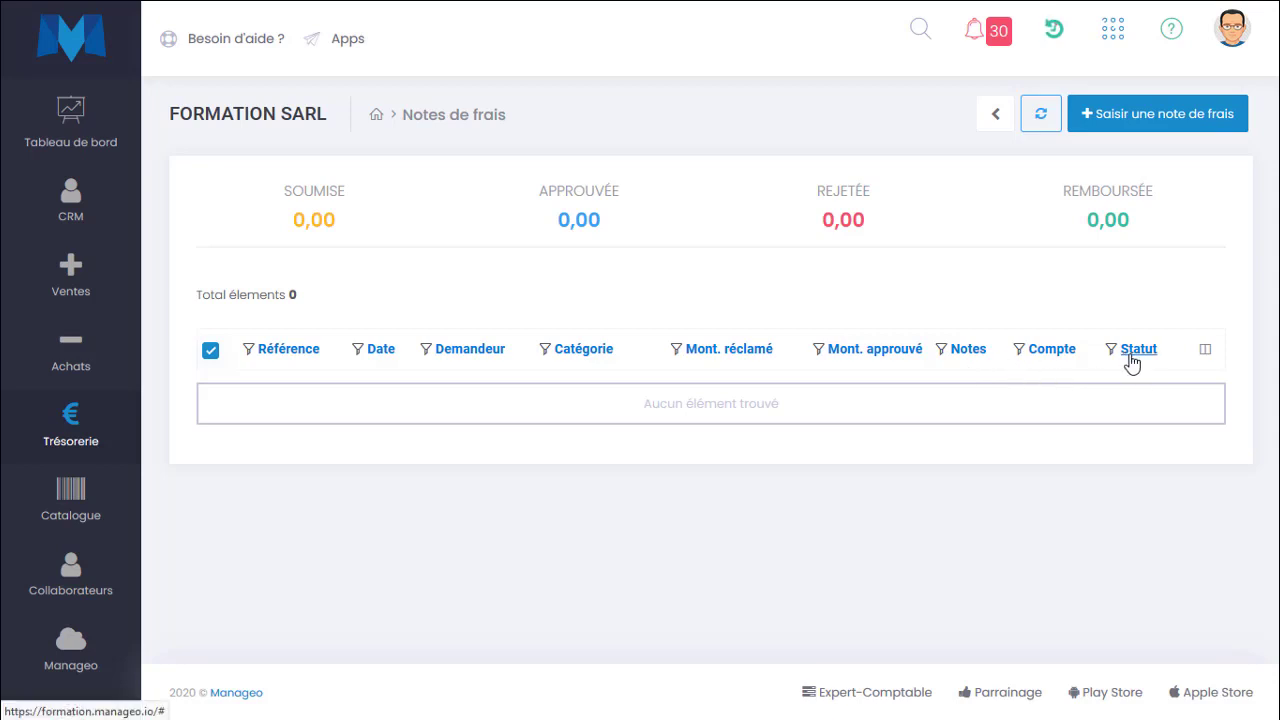
left_click(1205, 349)
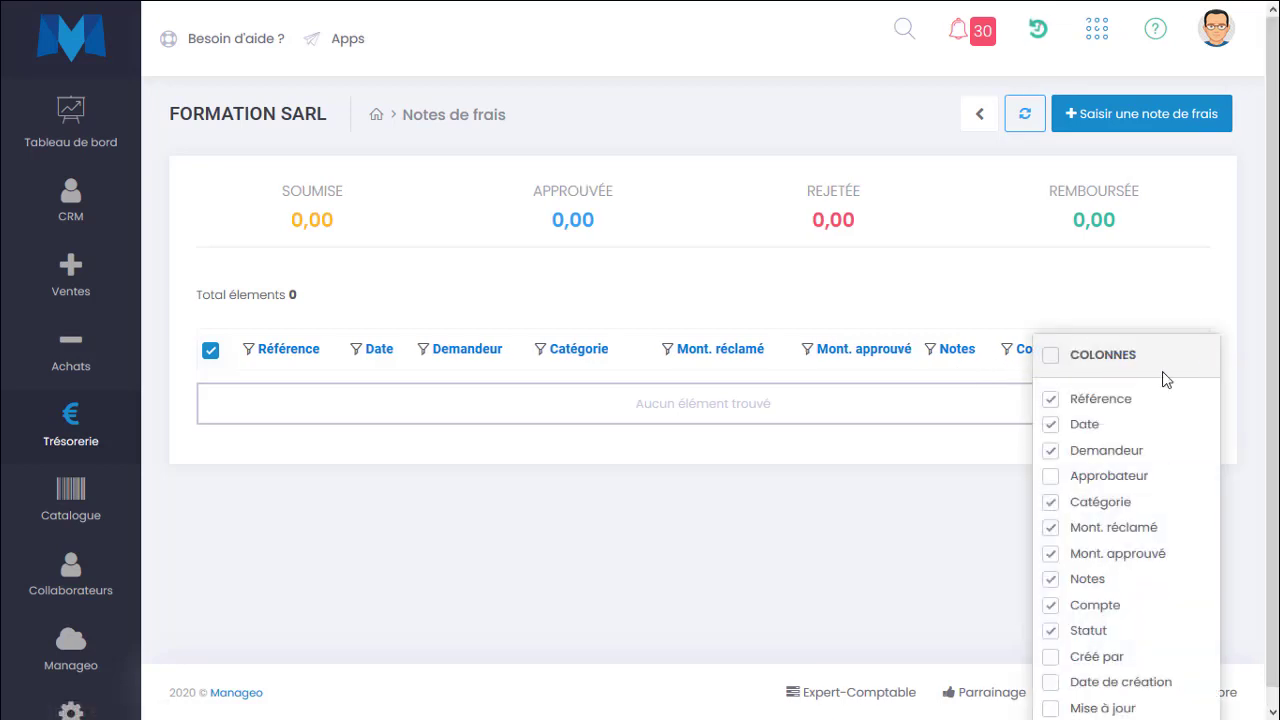
left_click(1062, 486)
left_click(481, 410)
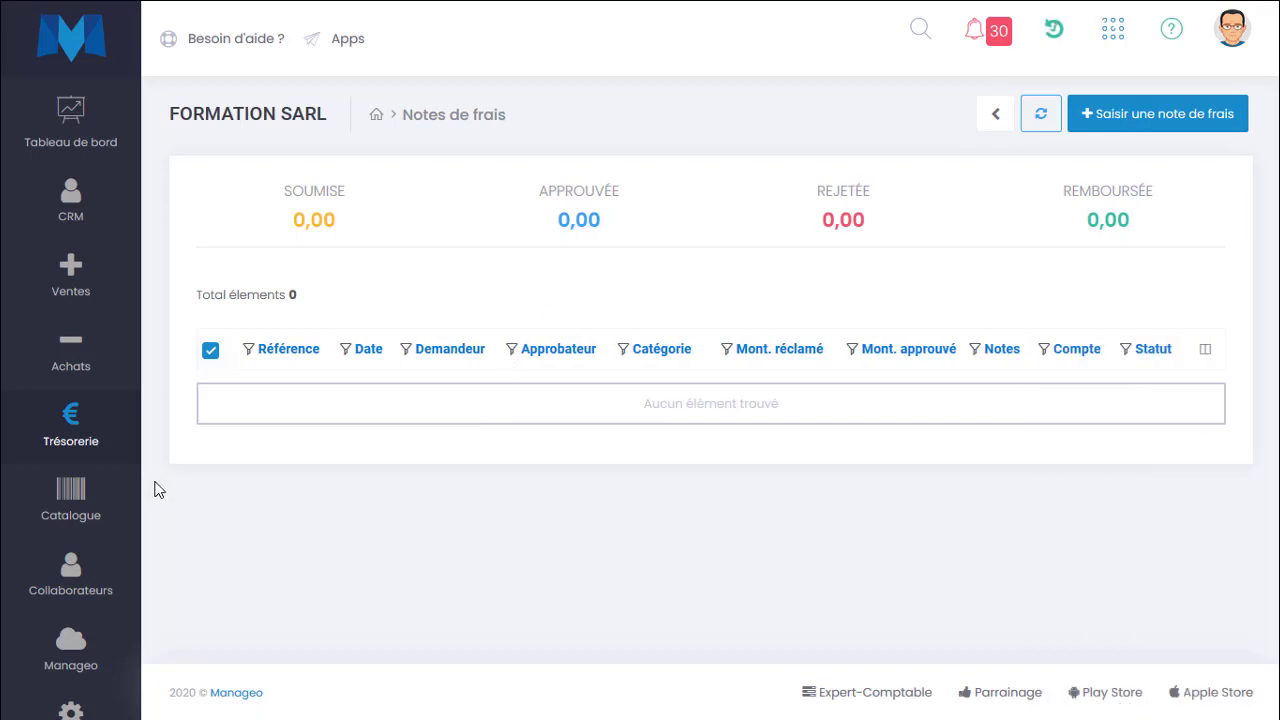
Open the Notes de frais numbering settings in Réglages and examine the reference format.
scroll(70, 520, "down", 1)
mouse_move(71, 601)
left_click(195, 607)
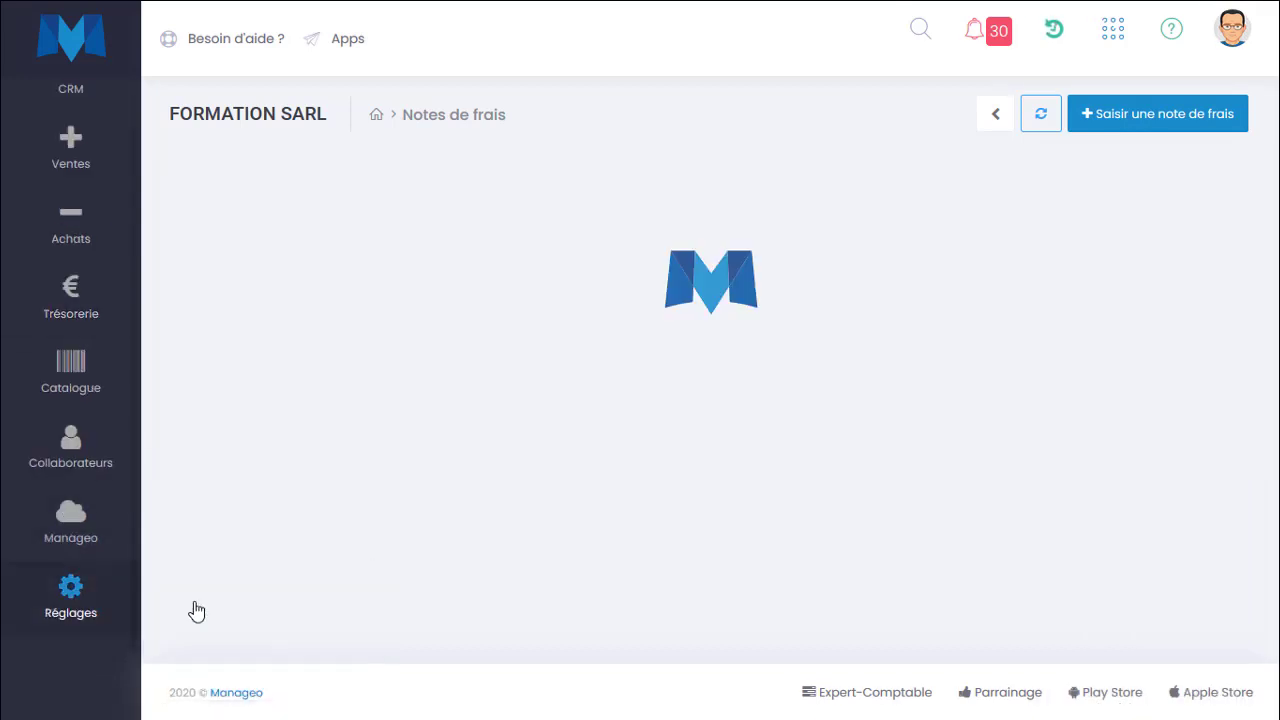
scroll(287, 432, "down", 3)
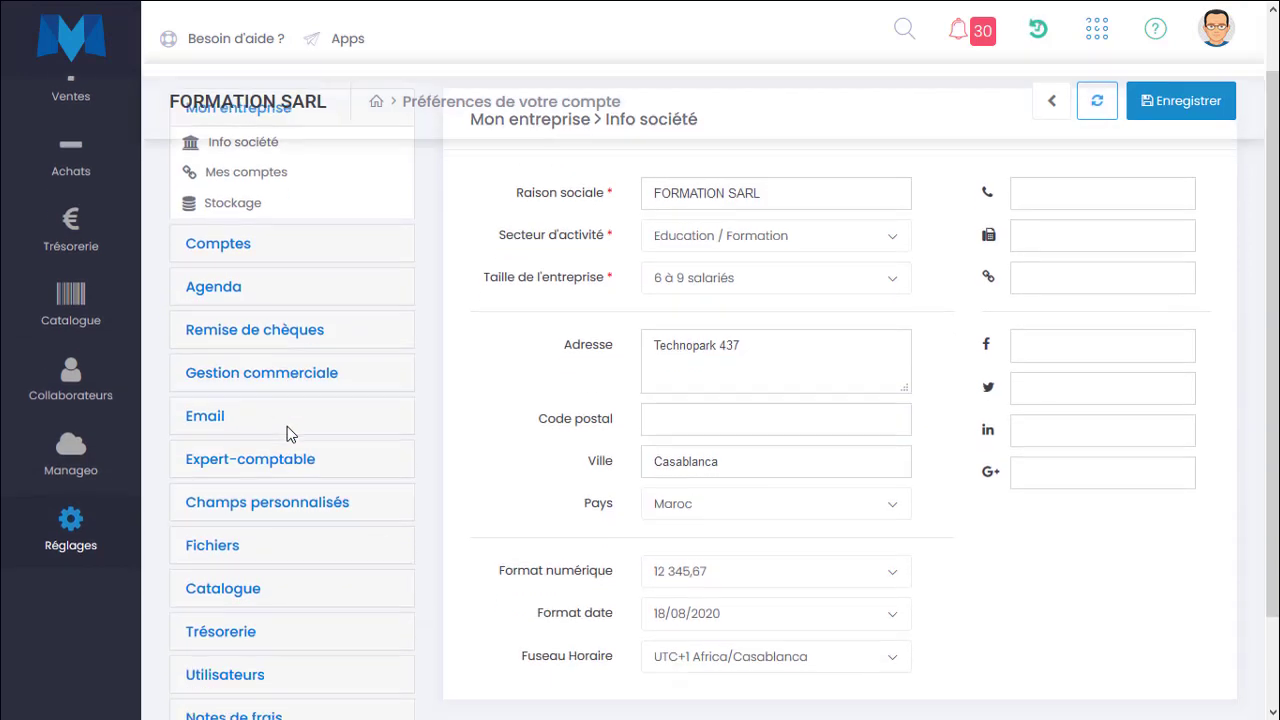
left_click(263, 608)
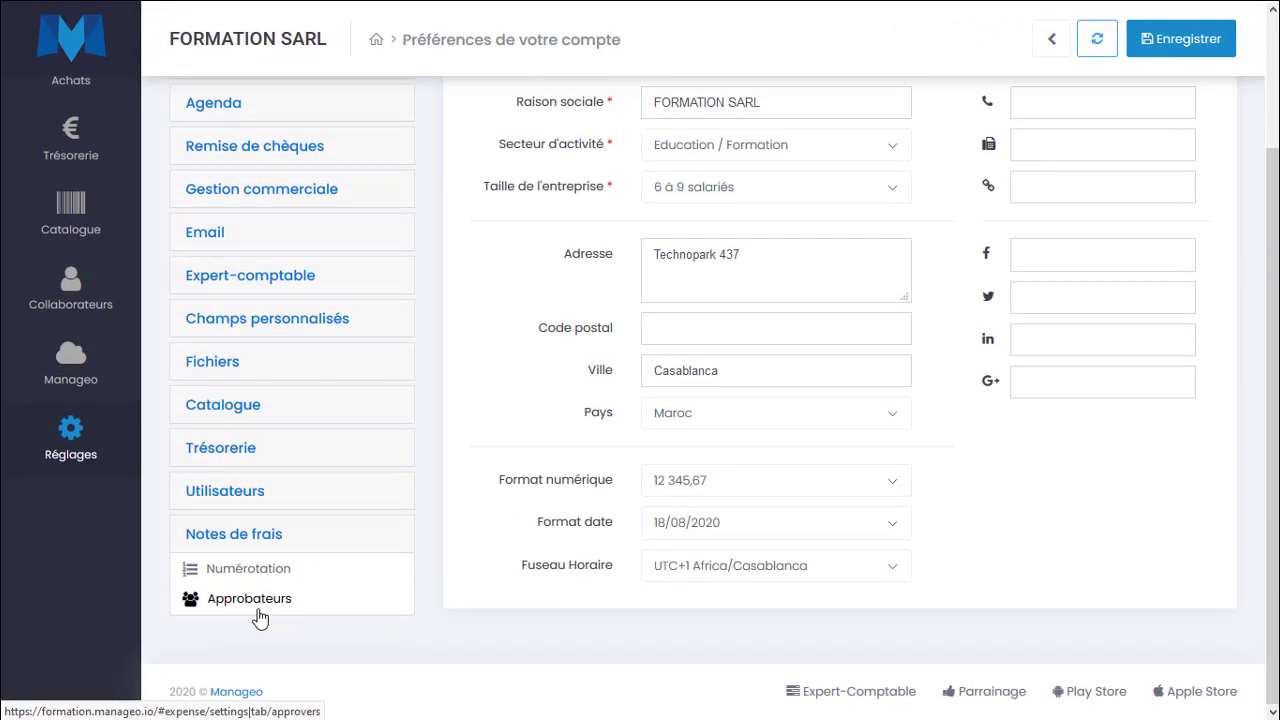
left_click(256, 576)
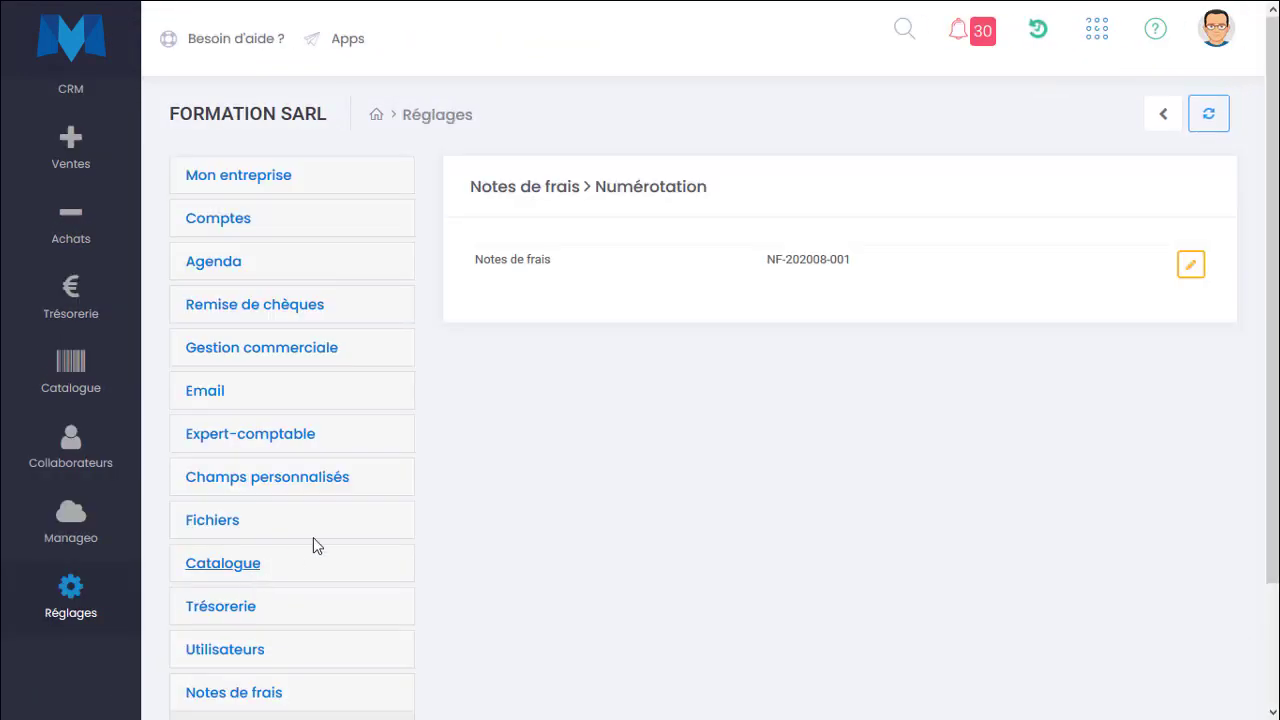
scroll(346, 546, "down", 2)
scroll(328, 593, "up", 2)
left_click_drag(557, 265, 477, 260)
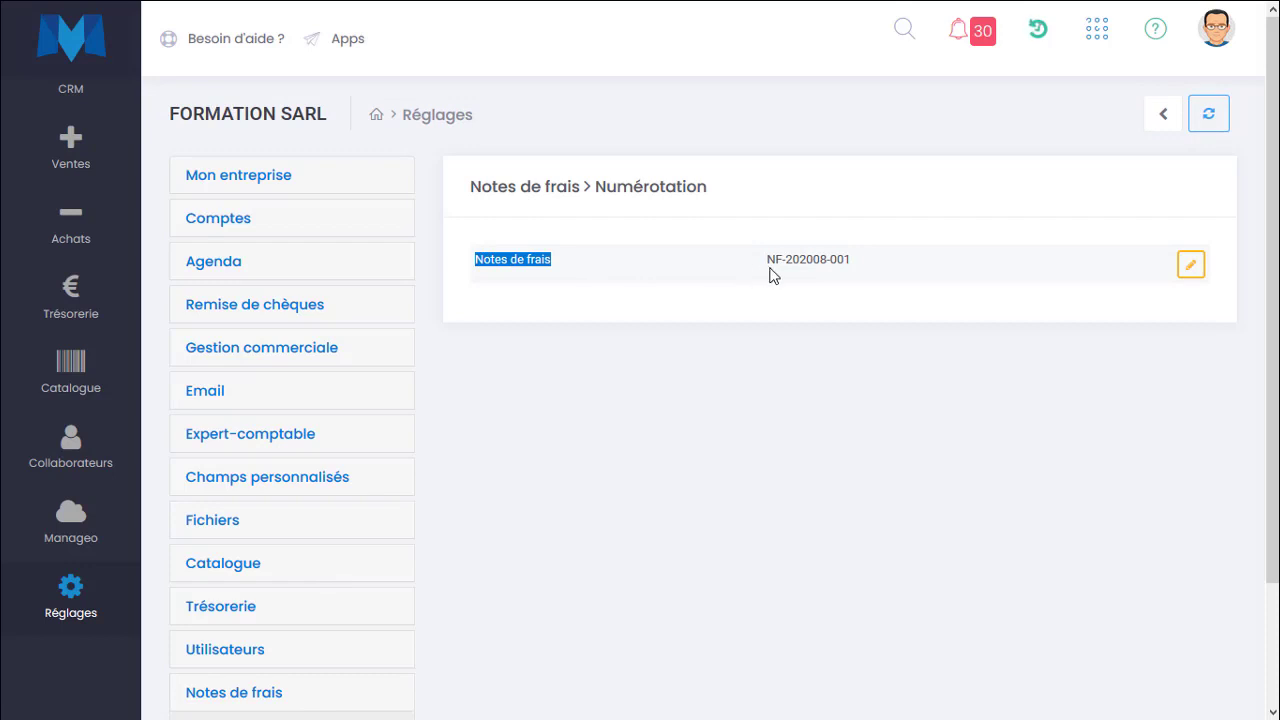
left_click_drag(790, 262, 848, 261)
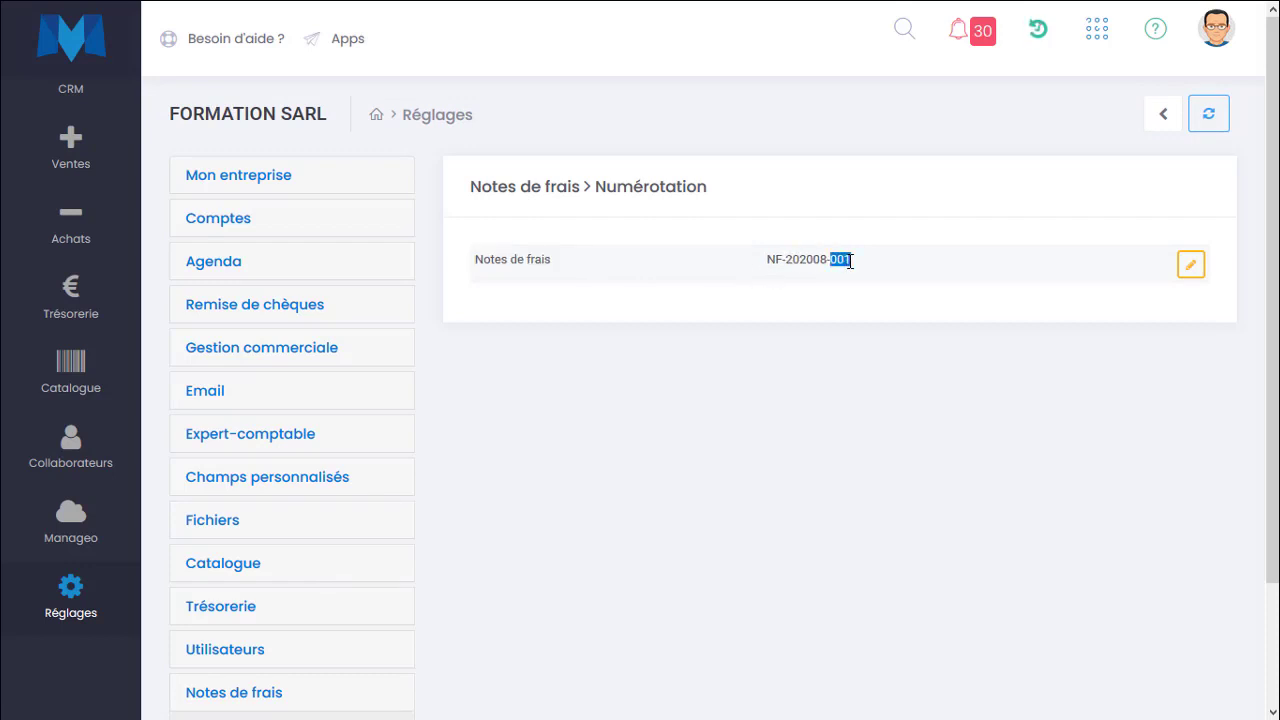
Set the expense note numbering counter value to 21 and save.
left_click(1191, 266)
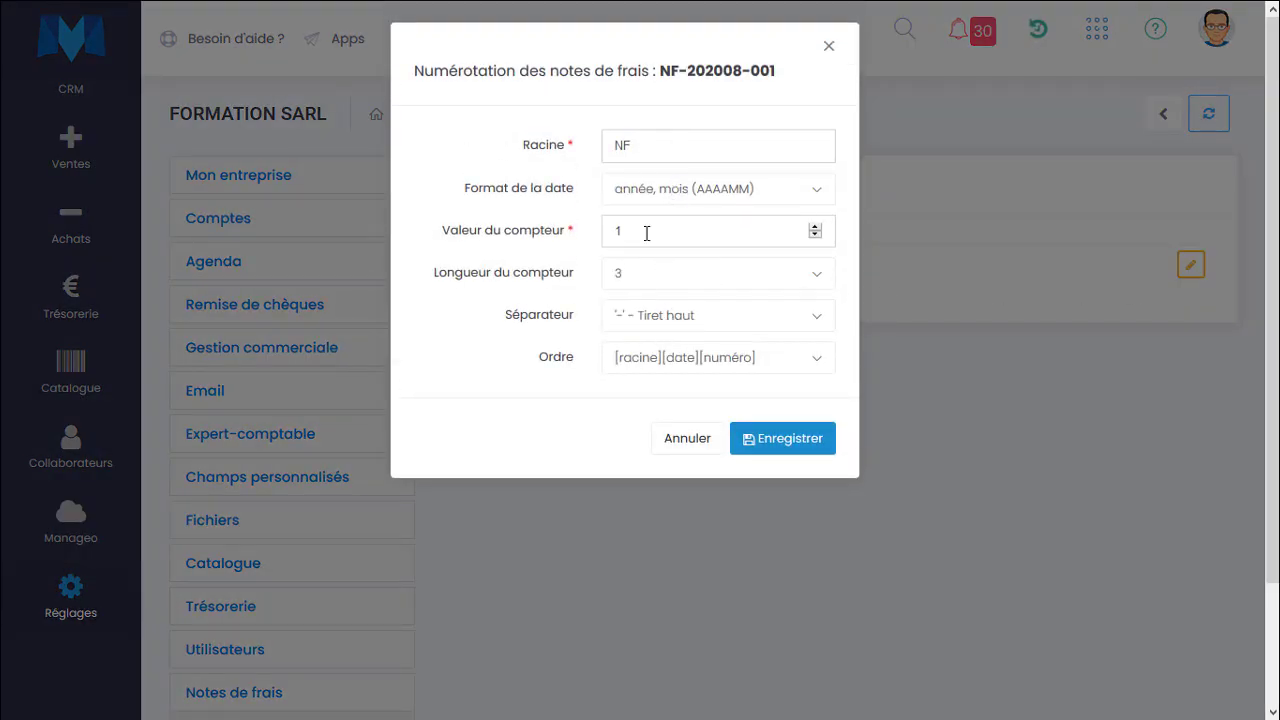
double_click(605, 232)
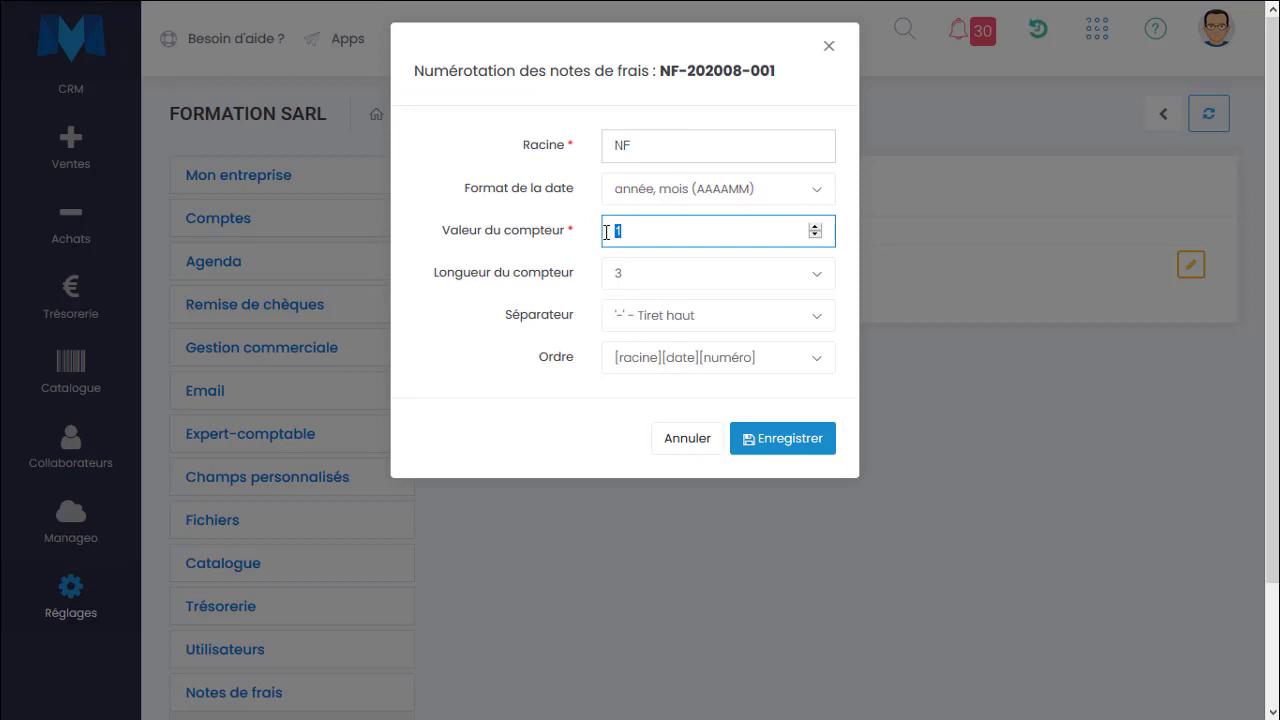
type("21")
left_click(760, 441)
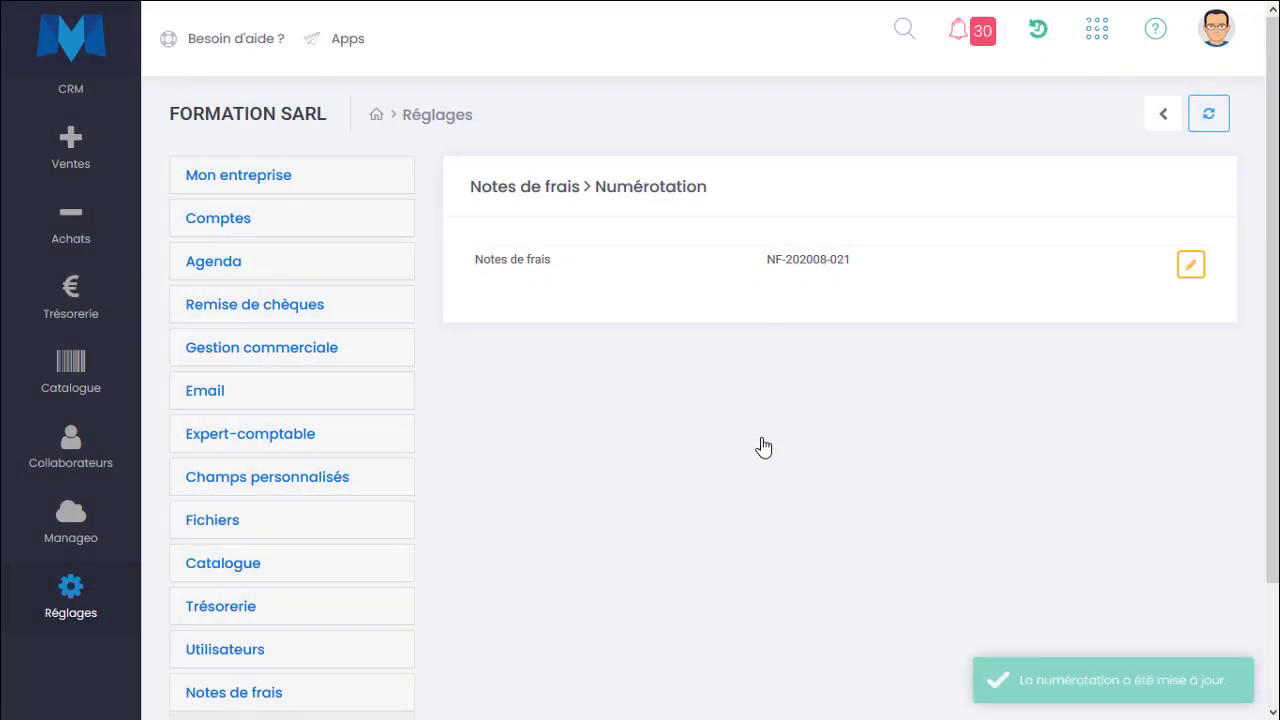
Enable the second listed user as expense note approver in the Approbateurs settings and save.
left_click_drag(743, 266, 852, 262)
left_click(437, 460)
scroll(457, 486, "down", 1)
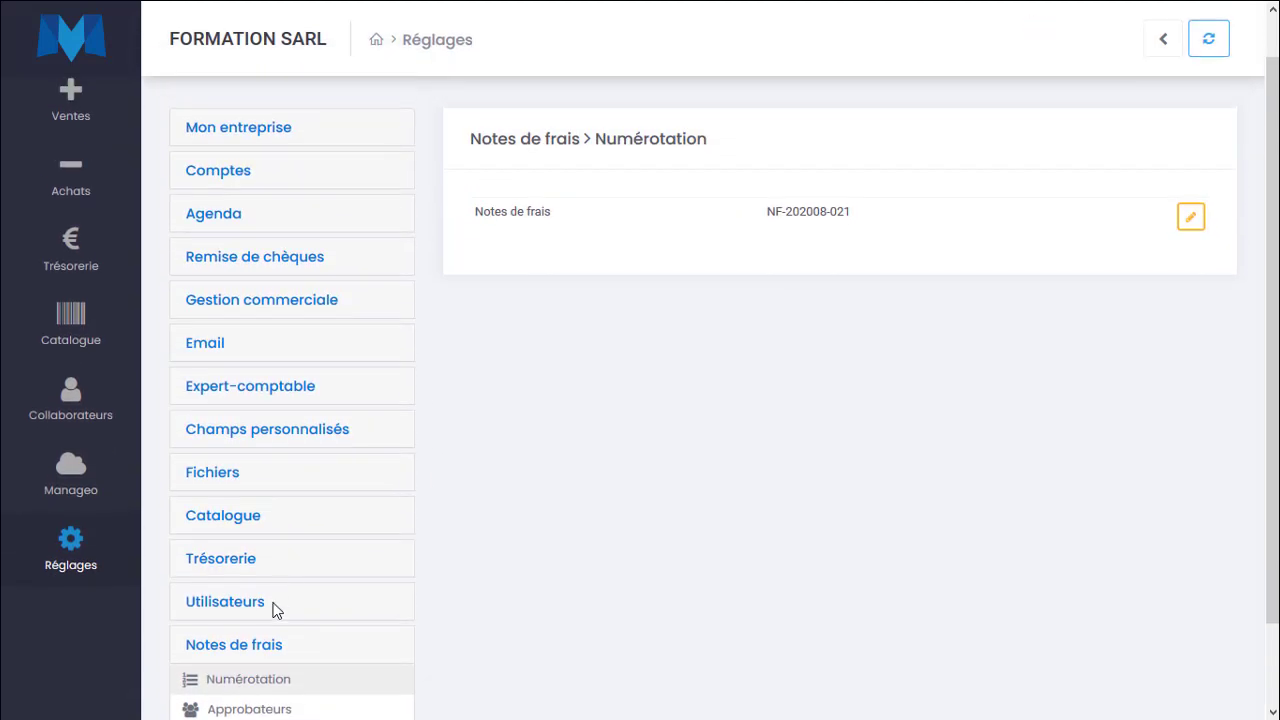
left_click(257, 708)
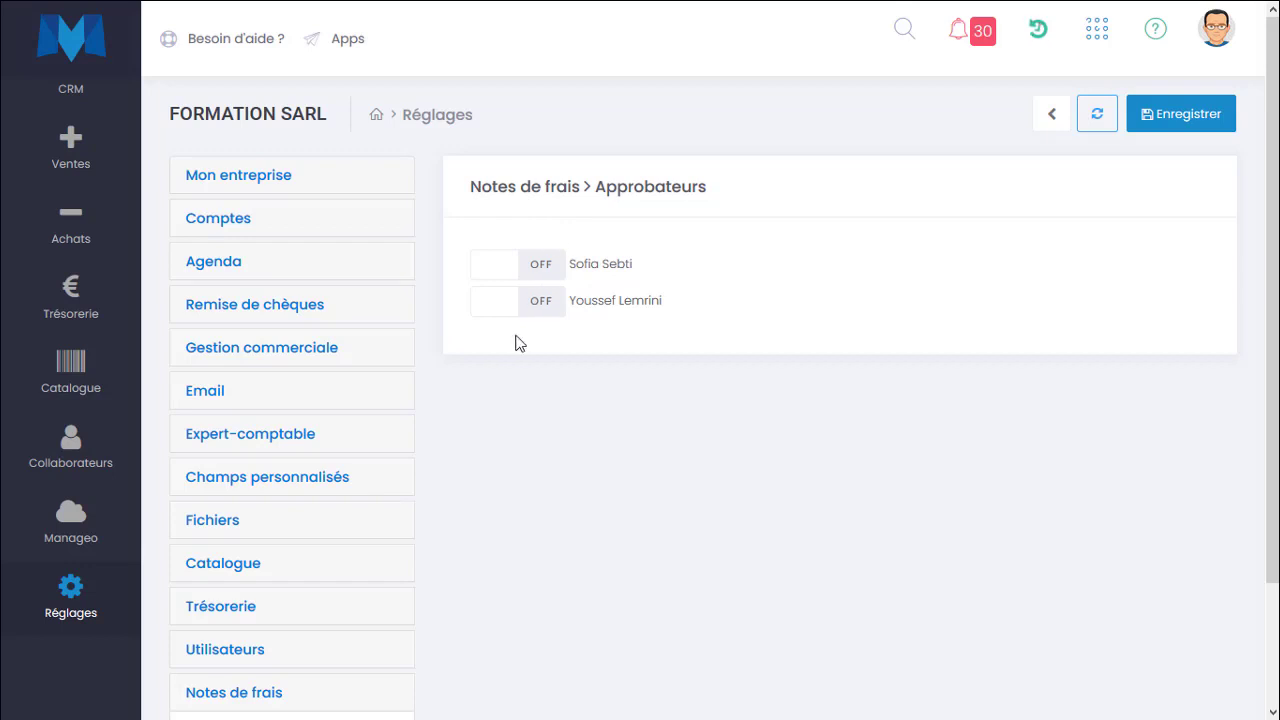
left_click(562, 314)
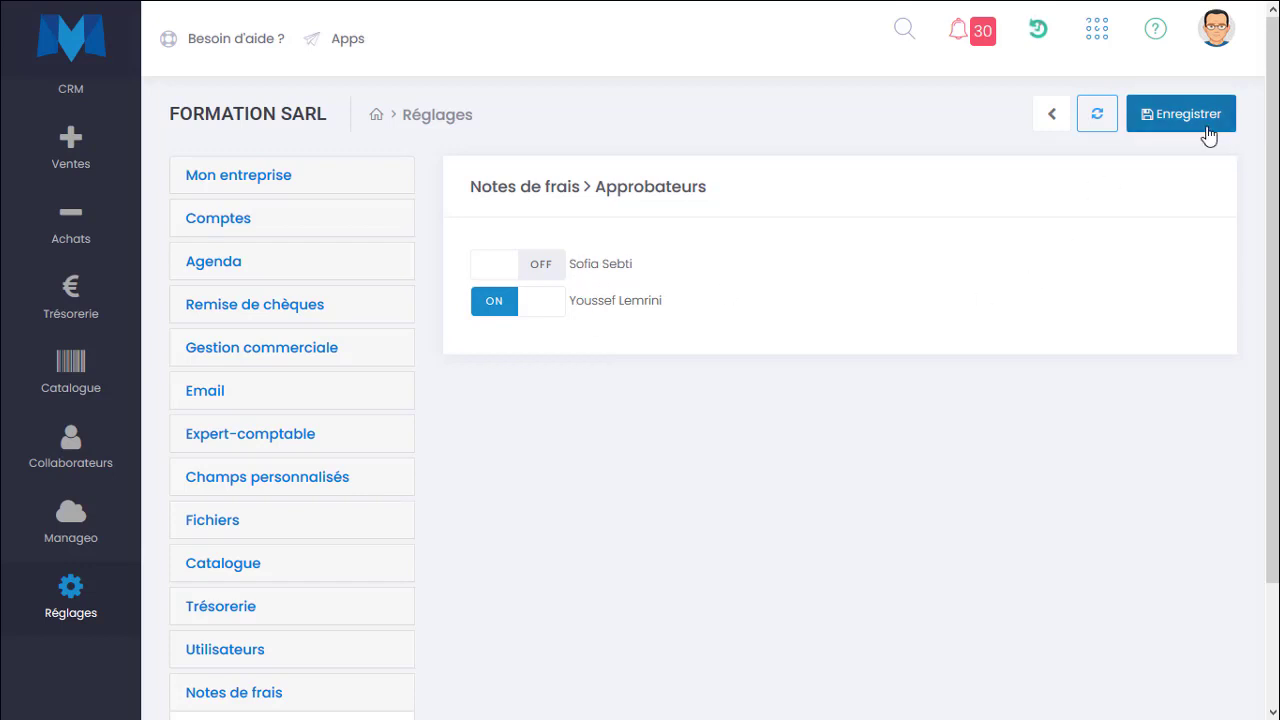
left_click(1205, 128)
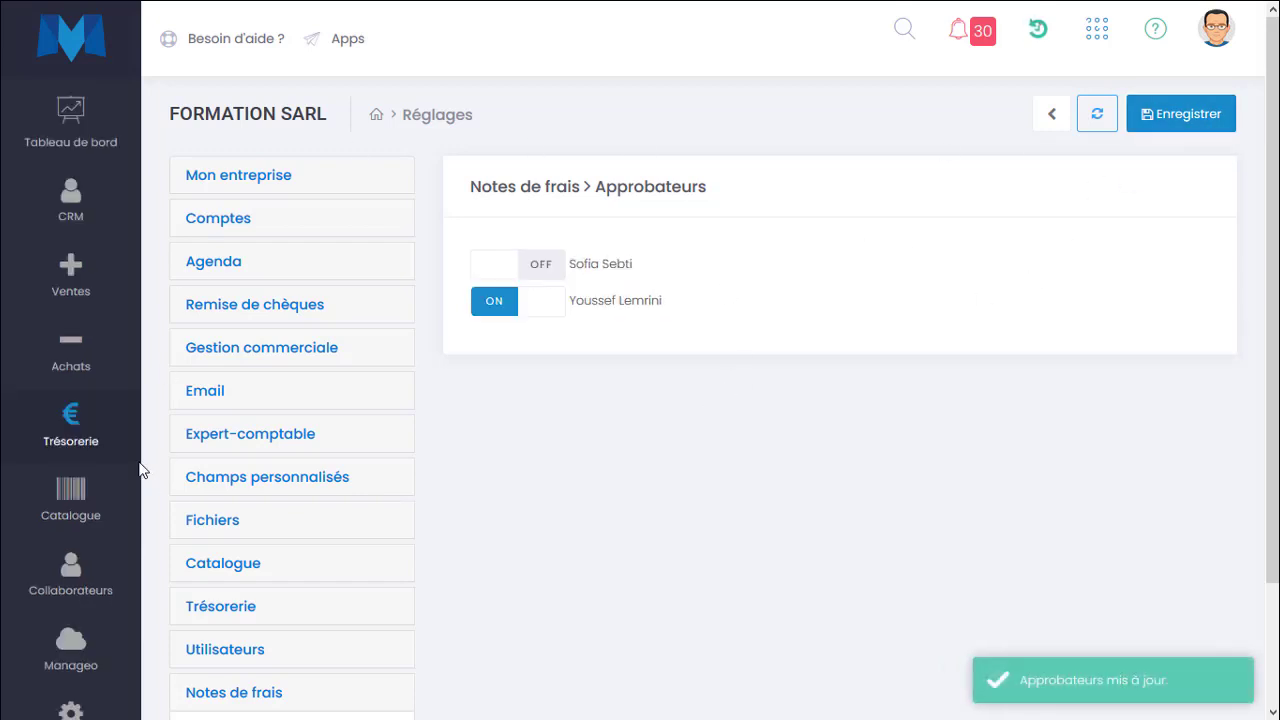
Start a new expense note, choosing the first listed user as requester and Client 1 as account.
mouse_move(140, 455)
left_click(220, 692)
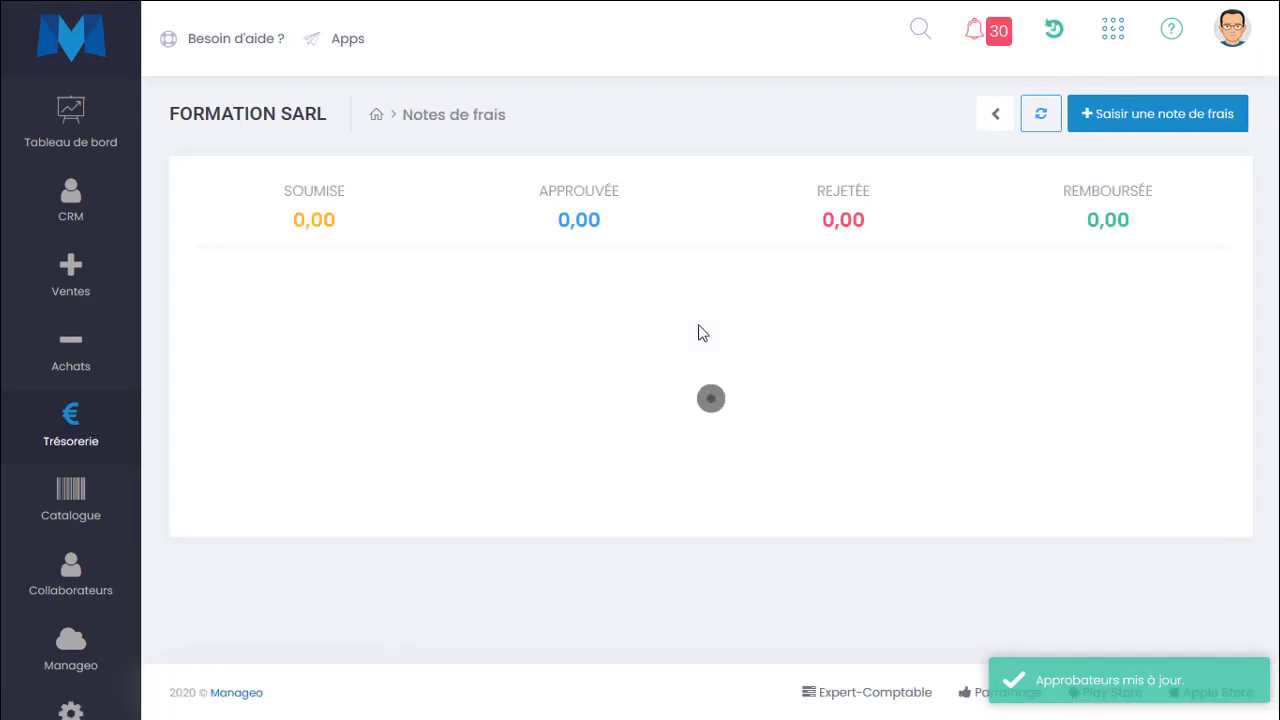
left_click(1108, 135)
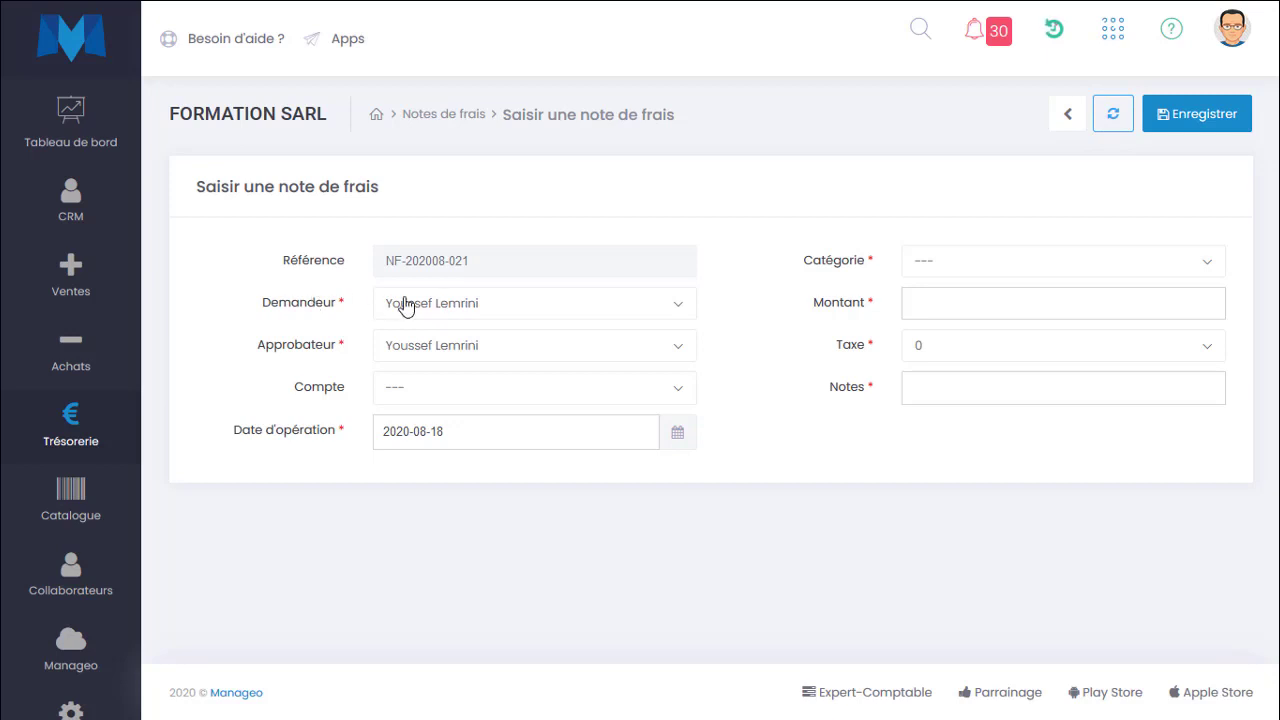
left_click_drag(349, 306, 218, 310)
left_click(524, 310)
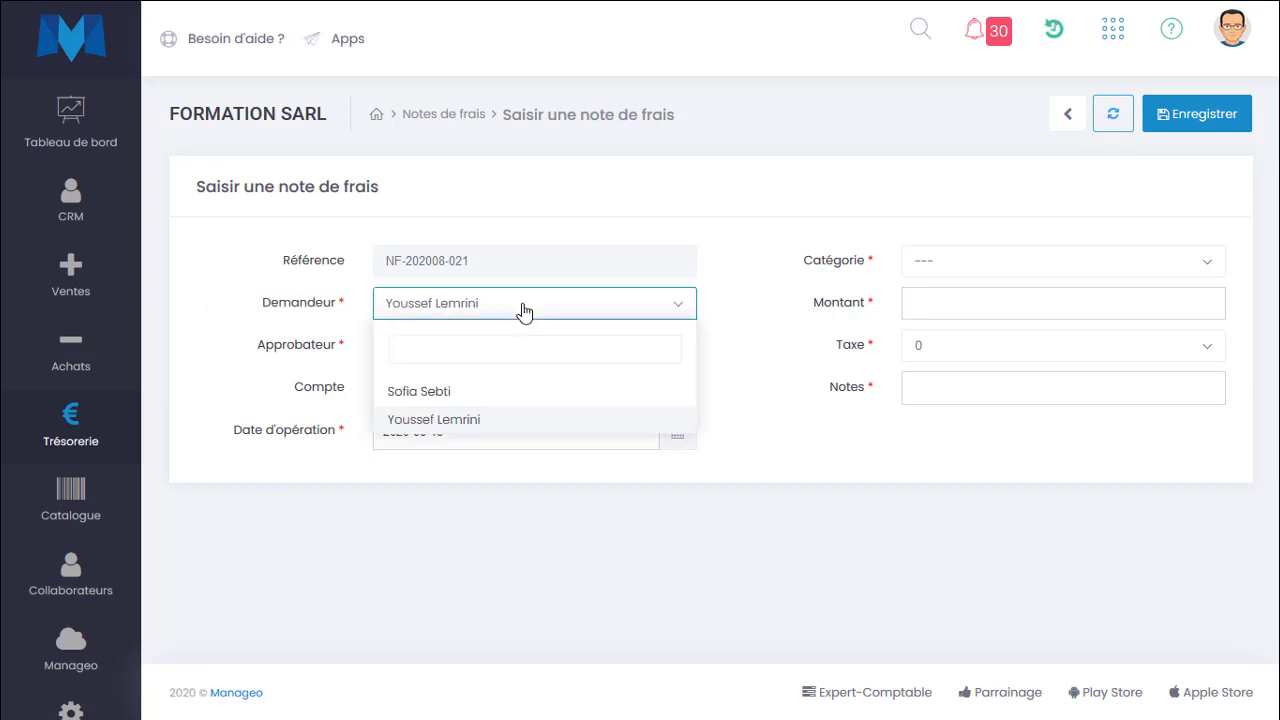
left_click(524, 310)
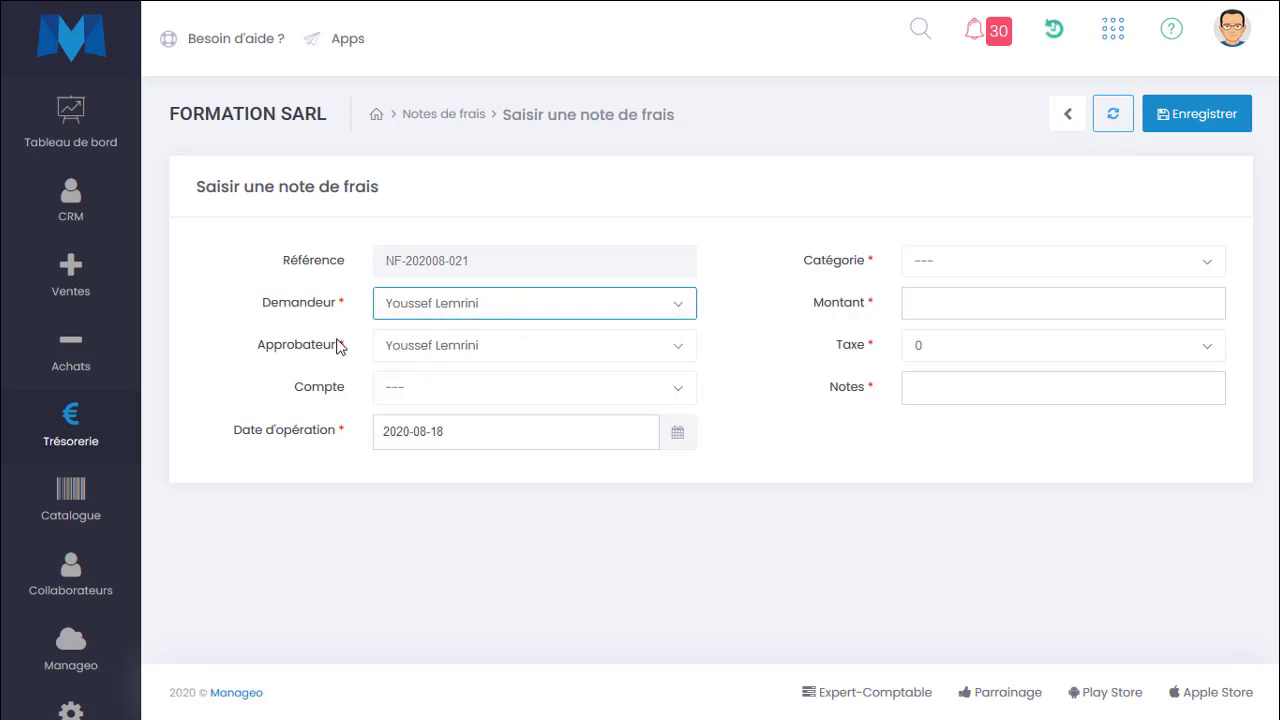
left_click(455, 318)
left_click(417, 392)
left_click(430, 397)
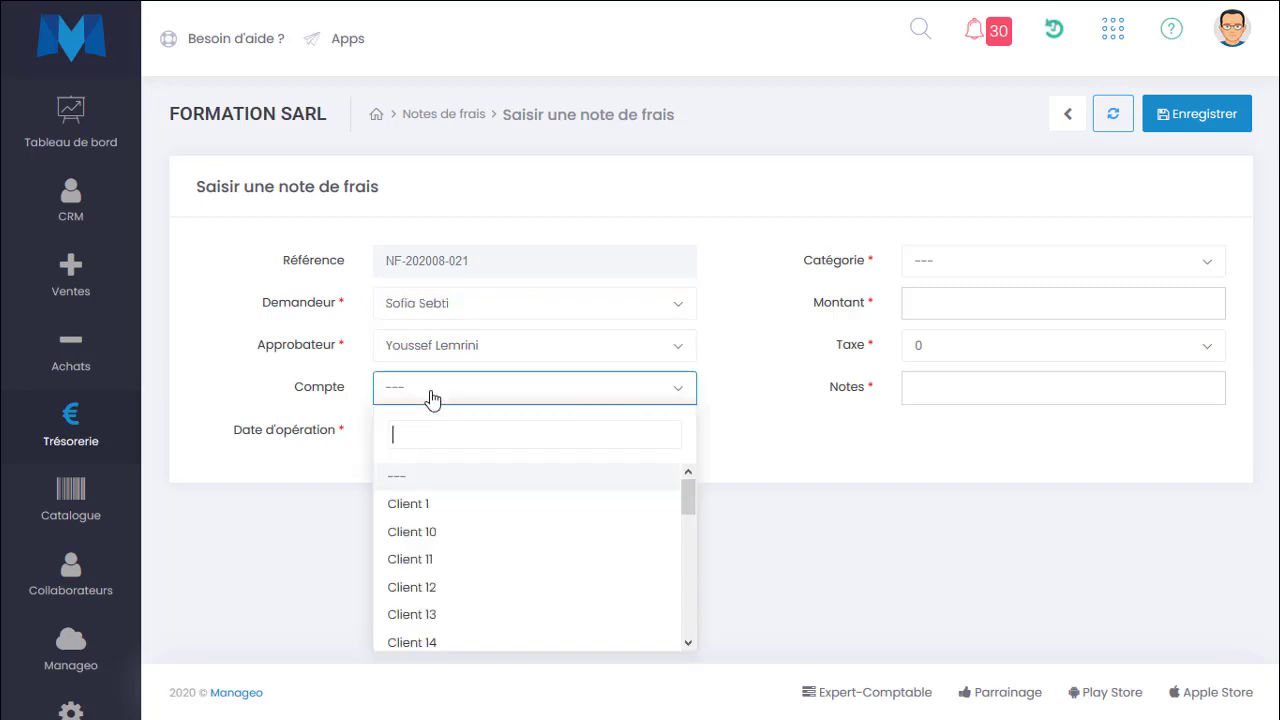
left_click(429, 503)
Set the expense category to Restauration, the amount to 350 and the tax to 0.
left_click(929, 265)
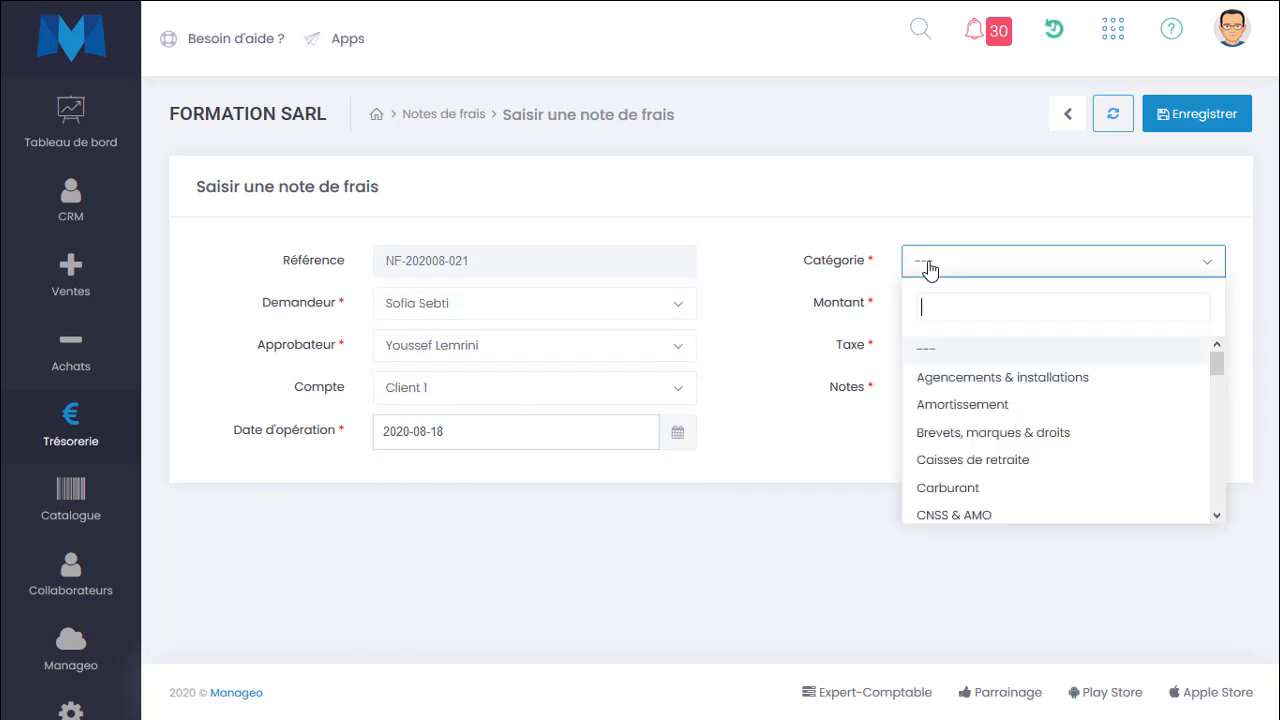
type("res")
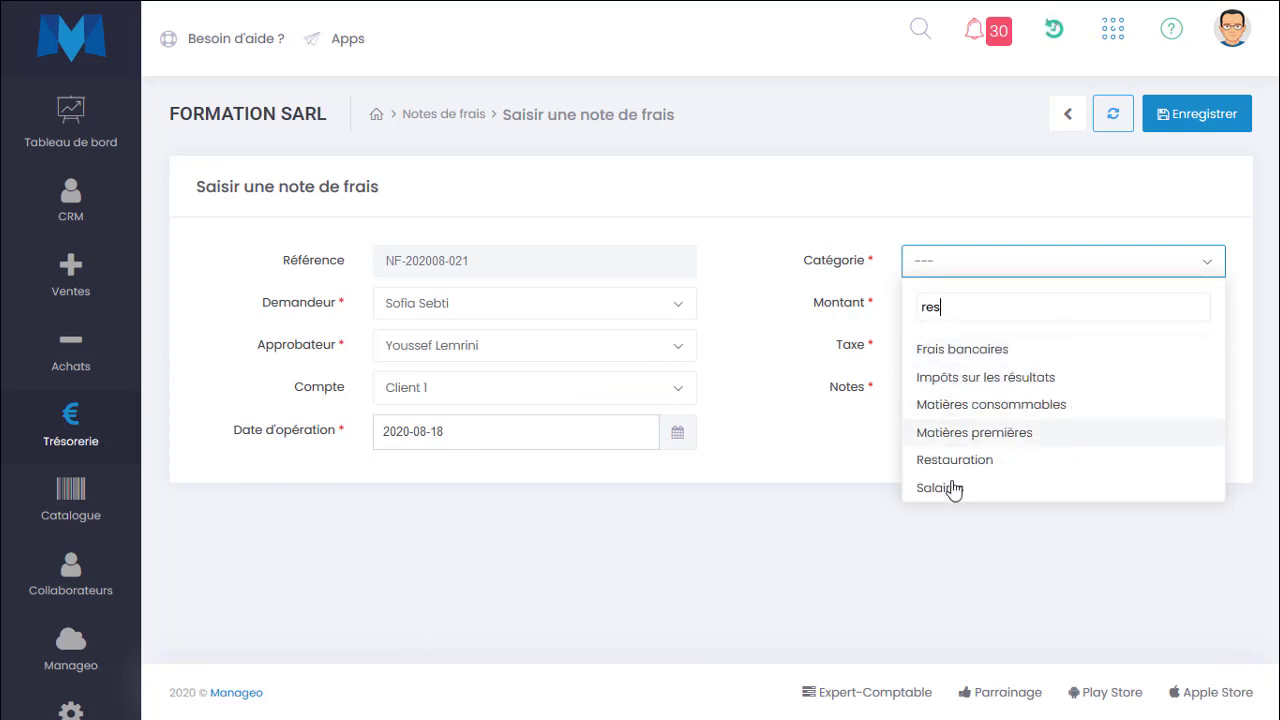
left_click(958, 465)
left_click(952, 309)
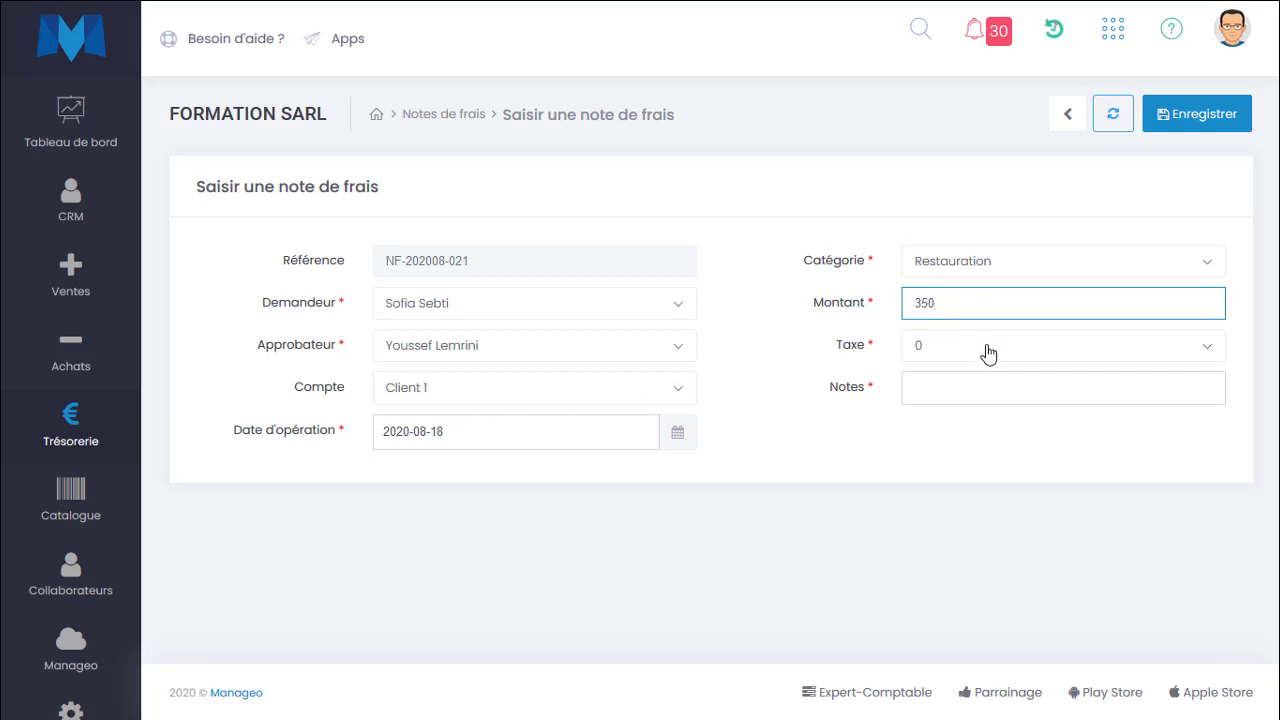
left_click_drag(843, 350, 868, 344)
left_click(932, 348)
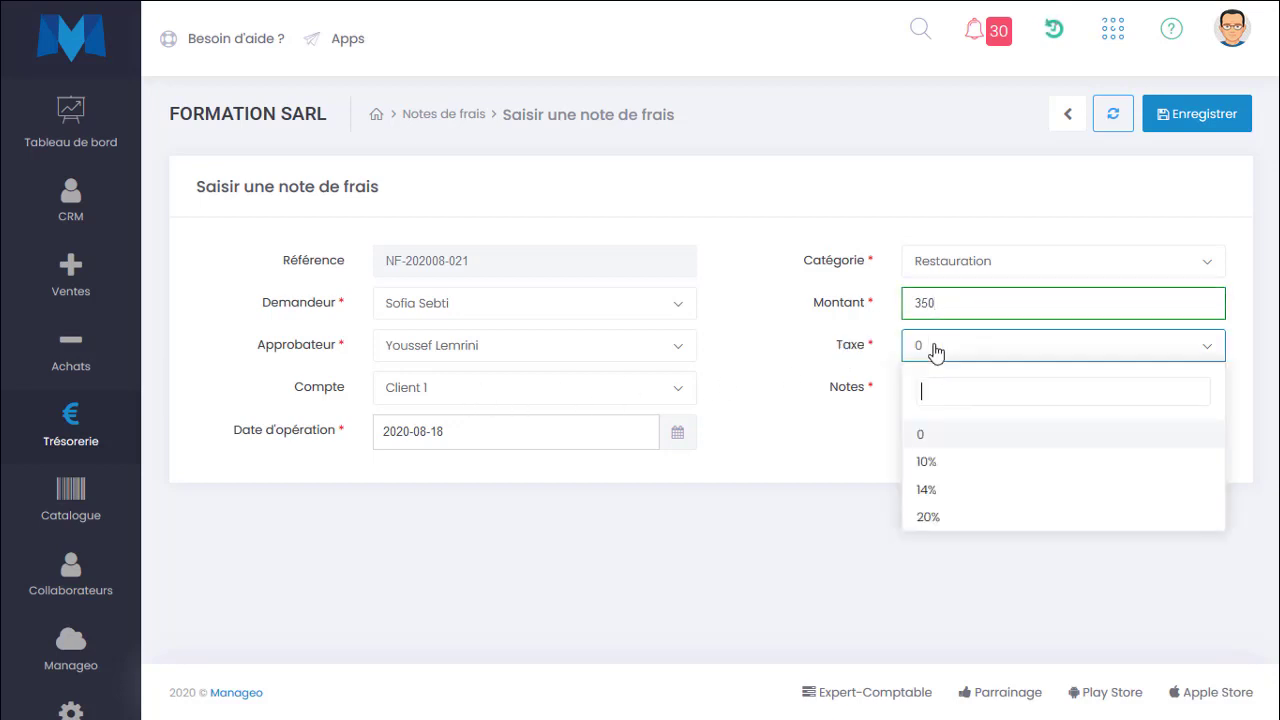
left_click(892, 348)
left_click(957, 391)
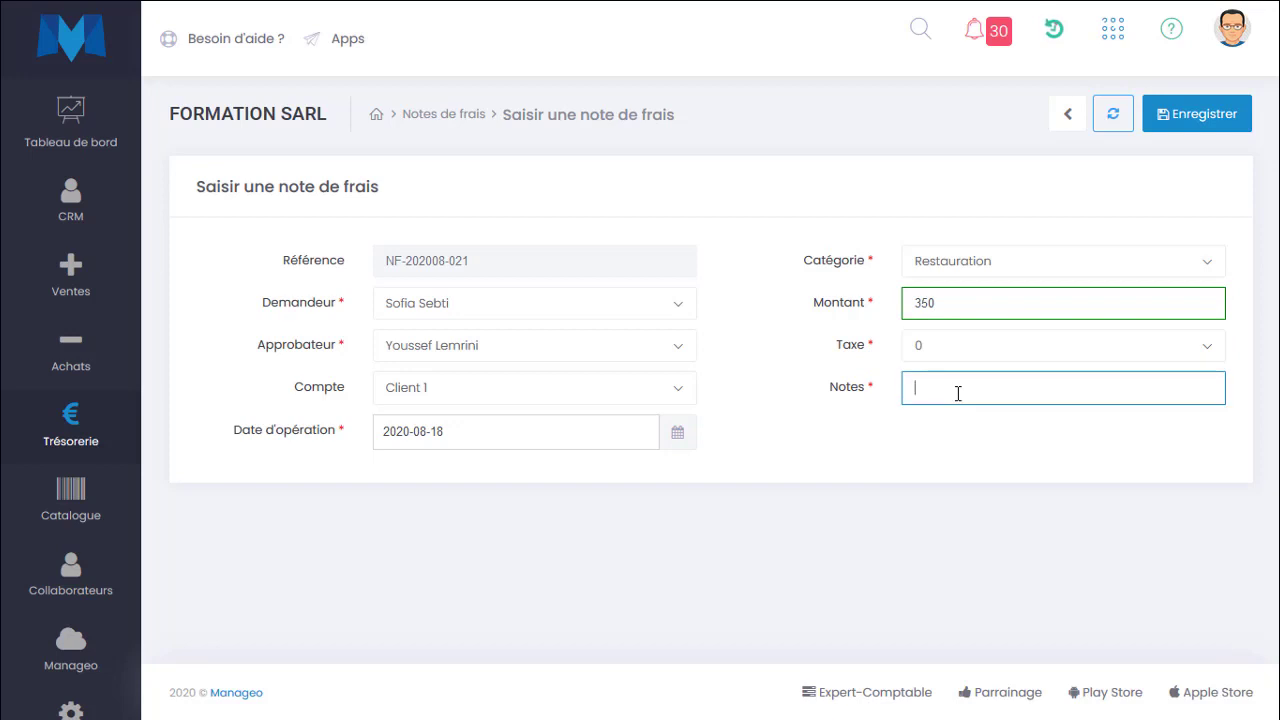
Enter RDV client as notes, set the operation date to 2020-08-17 and save the expense note.
type("Déjeuner c")
key("ctrl+a")
type("RDV")
left_click(486, 433)
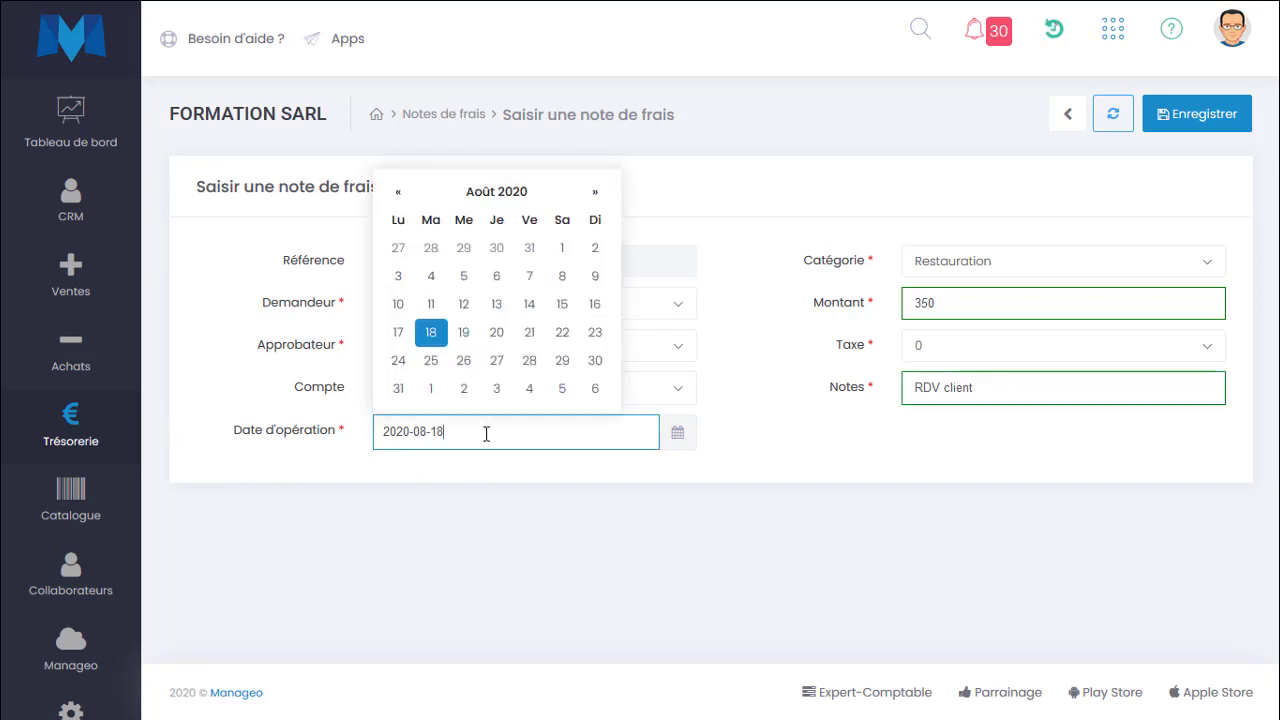
left_click(346, 451)
left_click(423, 440)
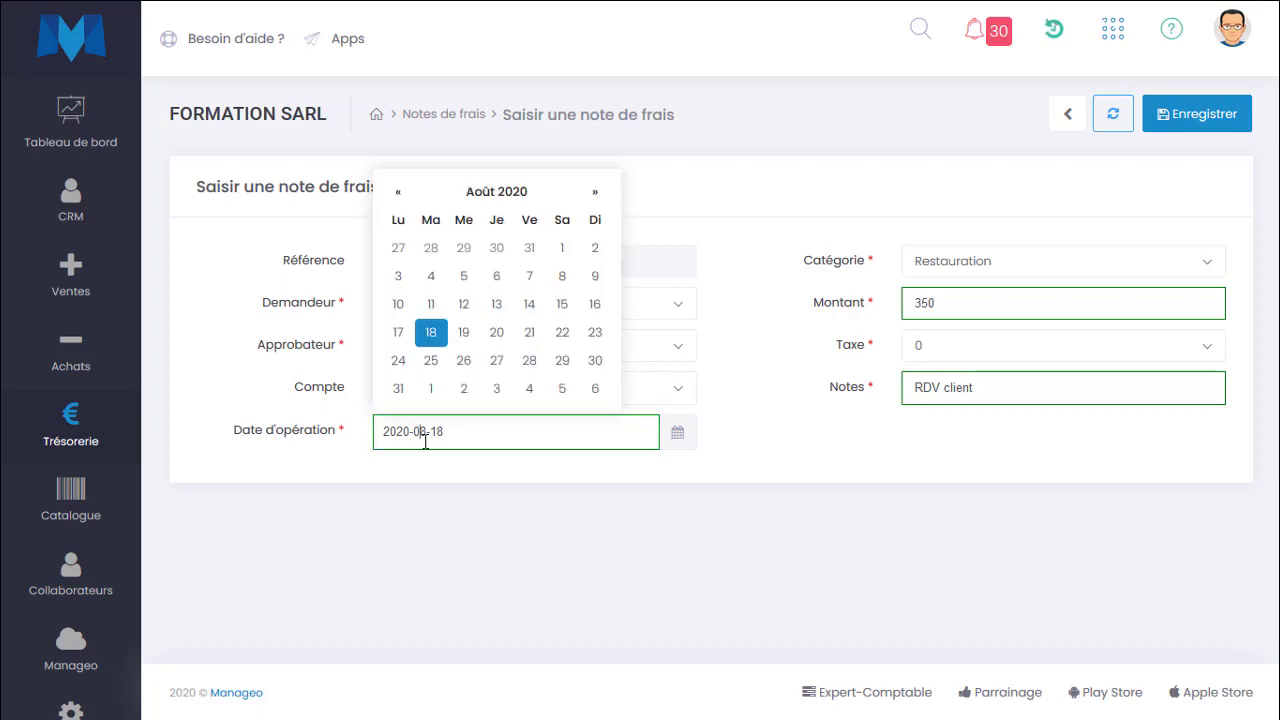
left_click(399, 334)
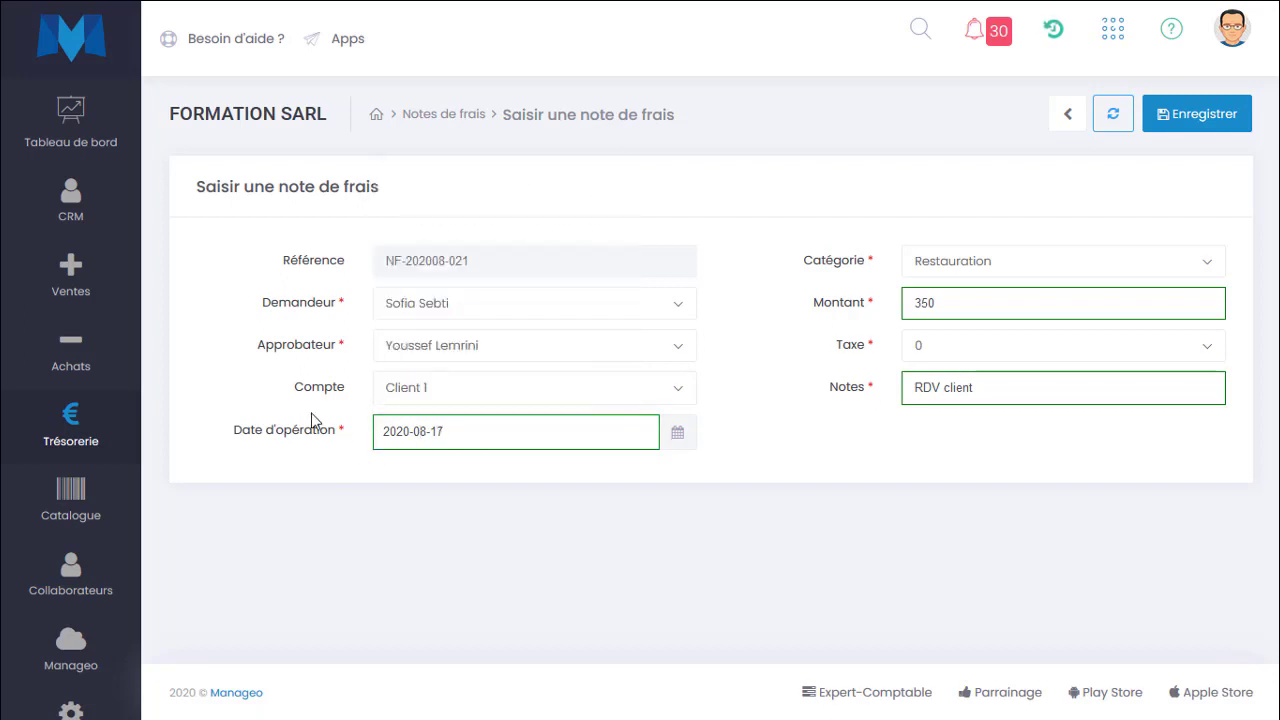
left_click(1206, 116)
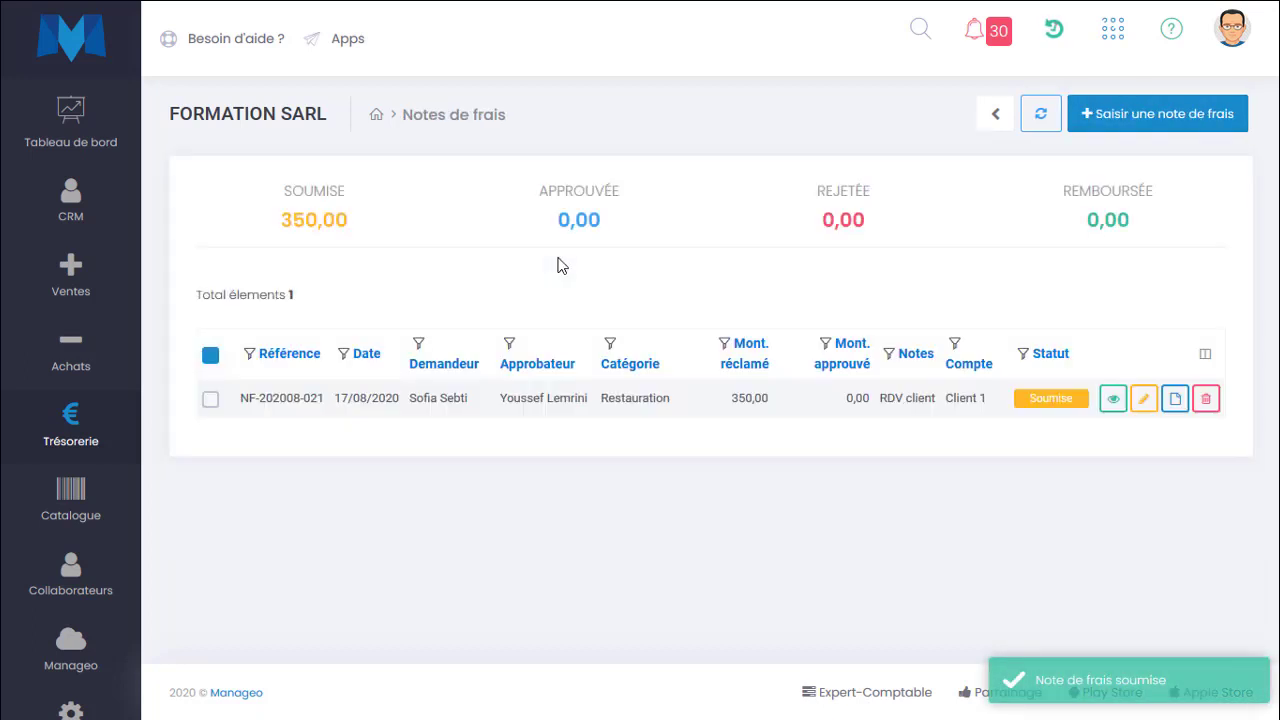
Start another expense note with the first listed user as requester.
left_click(1075, 118)
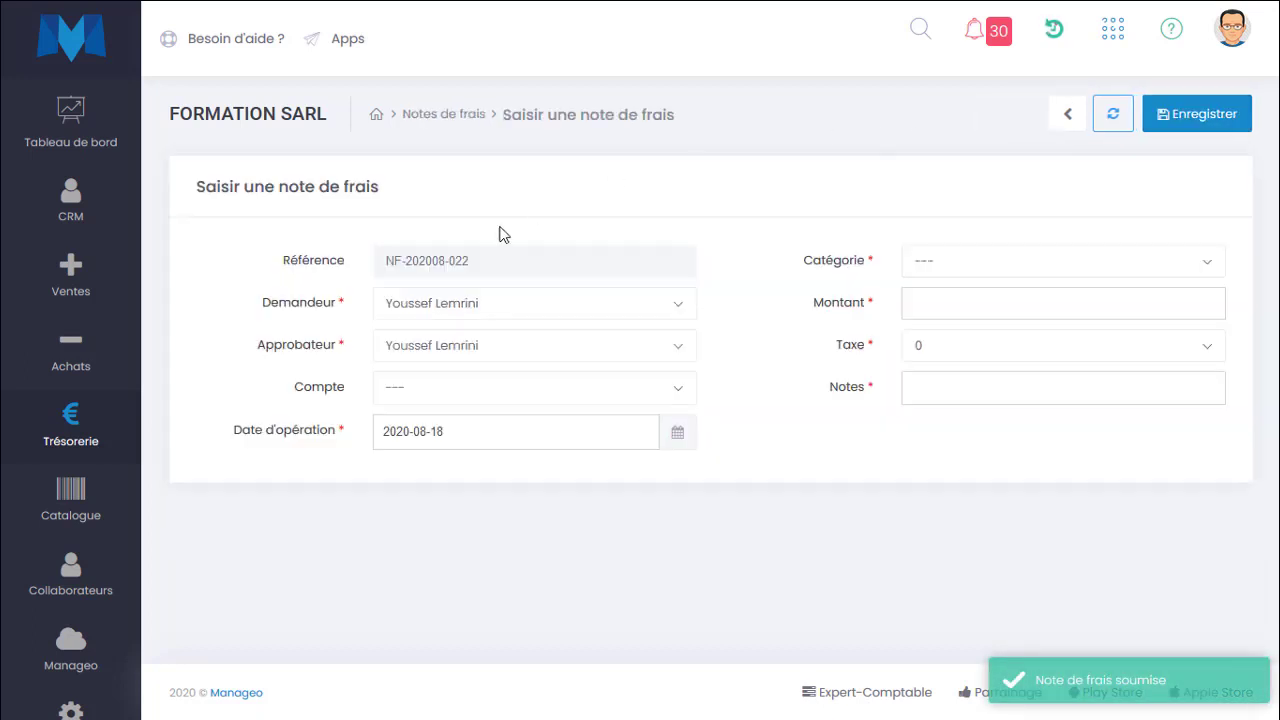
left_click(540, 319)
left_click(463, 395)
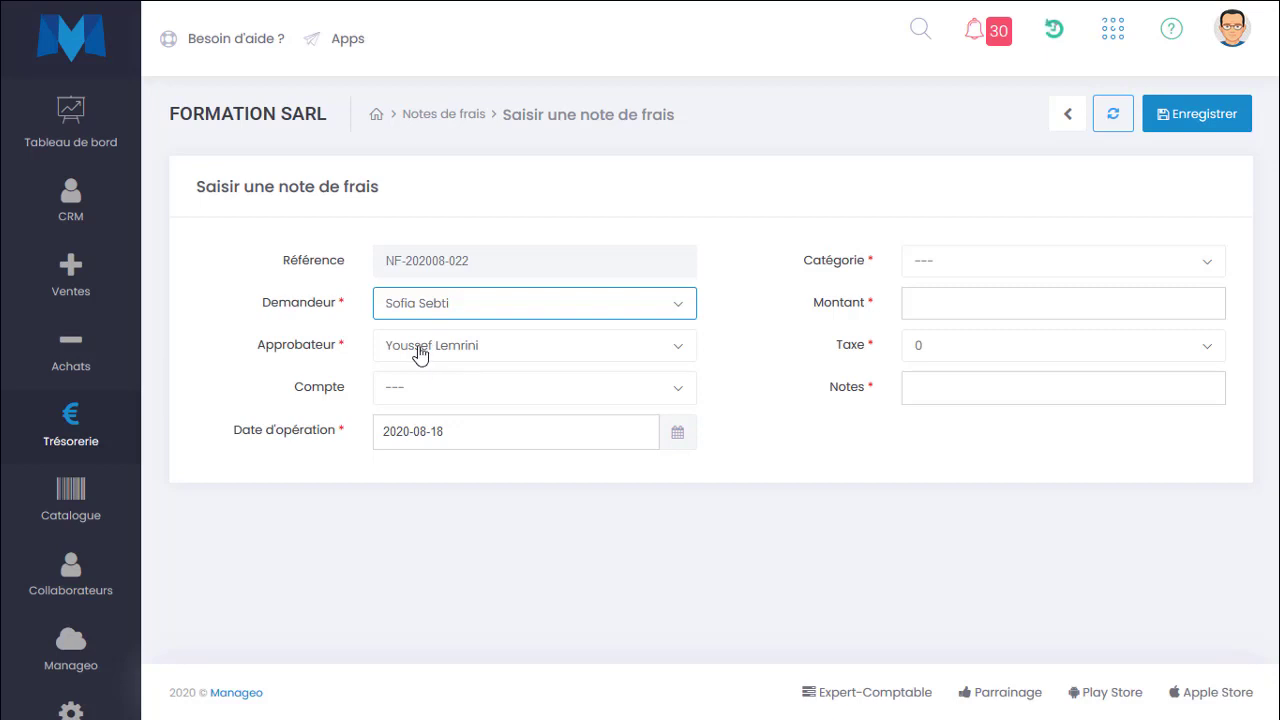
Set the new expense note's account to Client 1.
left_click(419, 355)
left_click(421, 401)
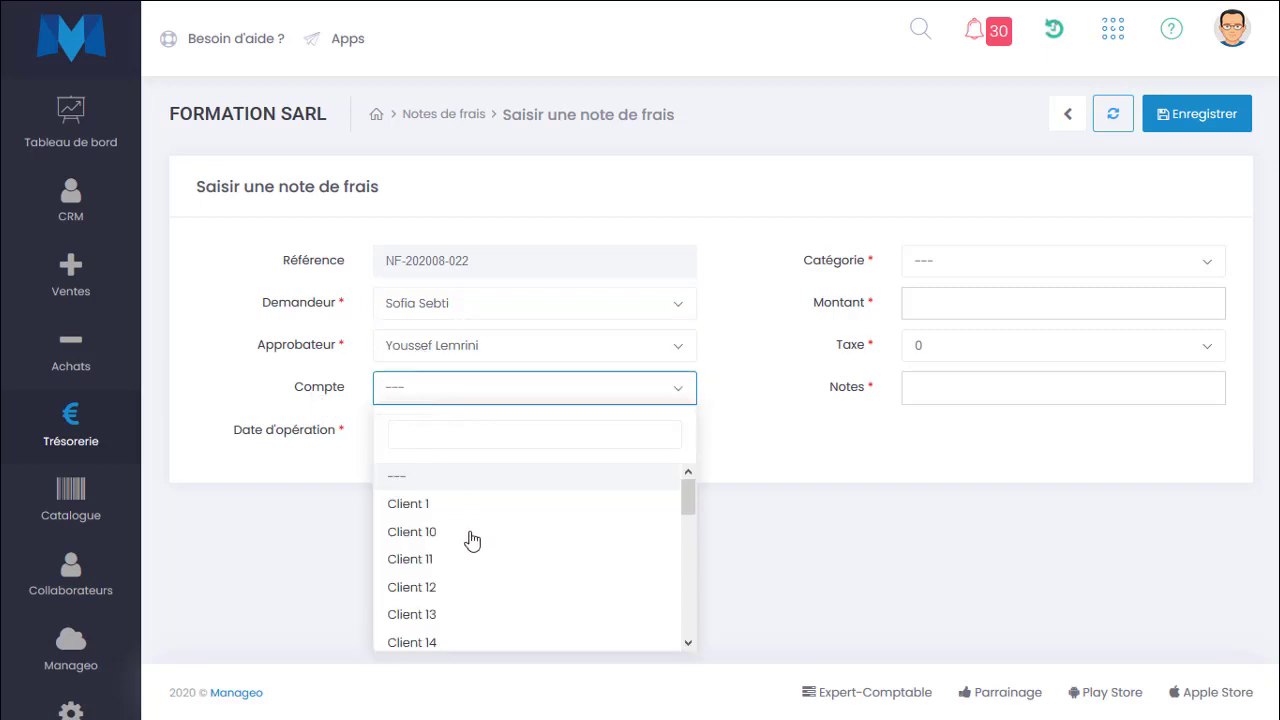
left_click(448, 505)
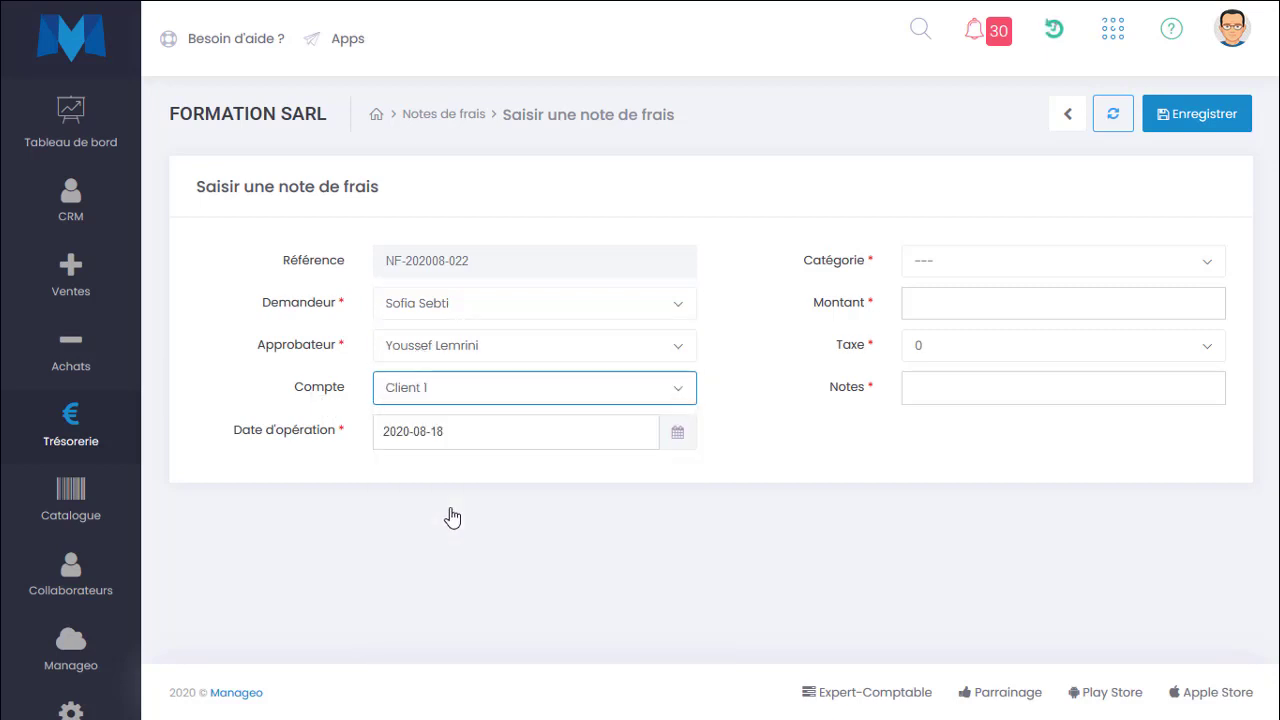
Enter Taxi as the expense note's notes.
left_click(1053, 377)
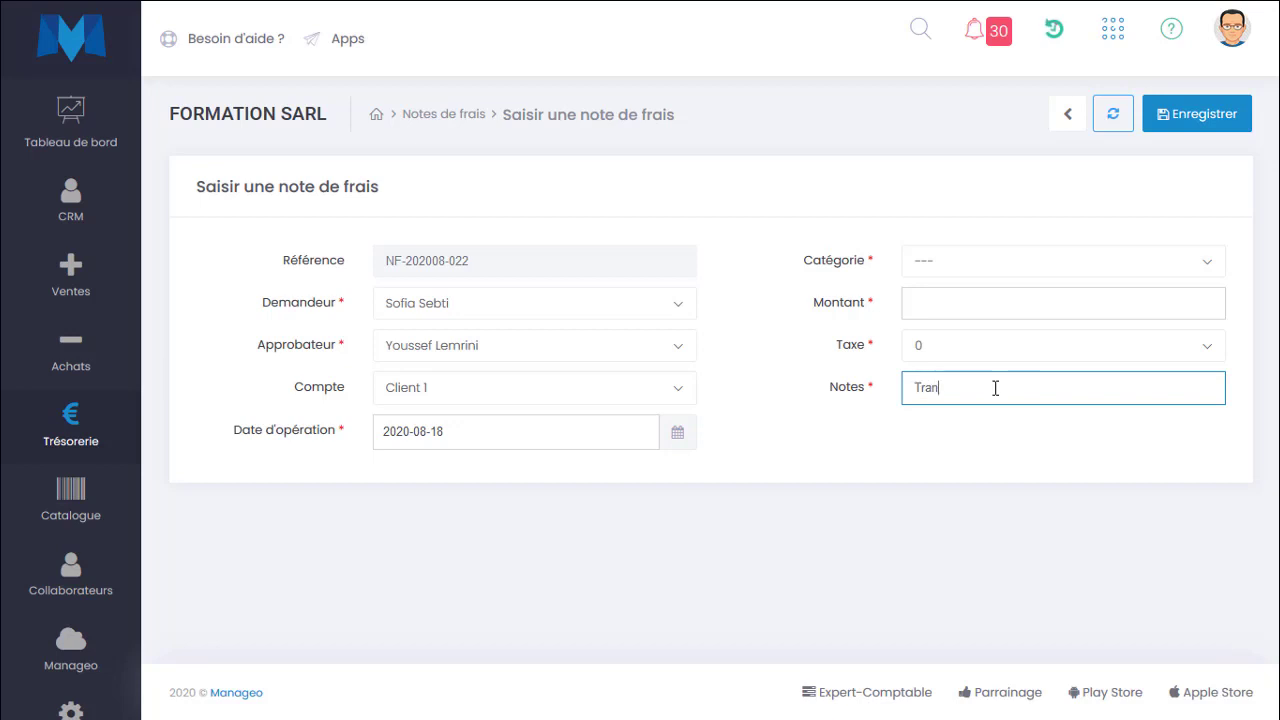
type("Transport")
key("ctrl+a")
type("Tax")
Set the expense category to Transport du personnel.
left_click(996, 270)
type("tr")
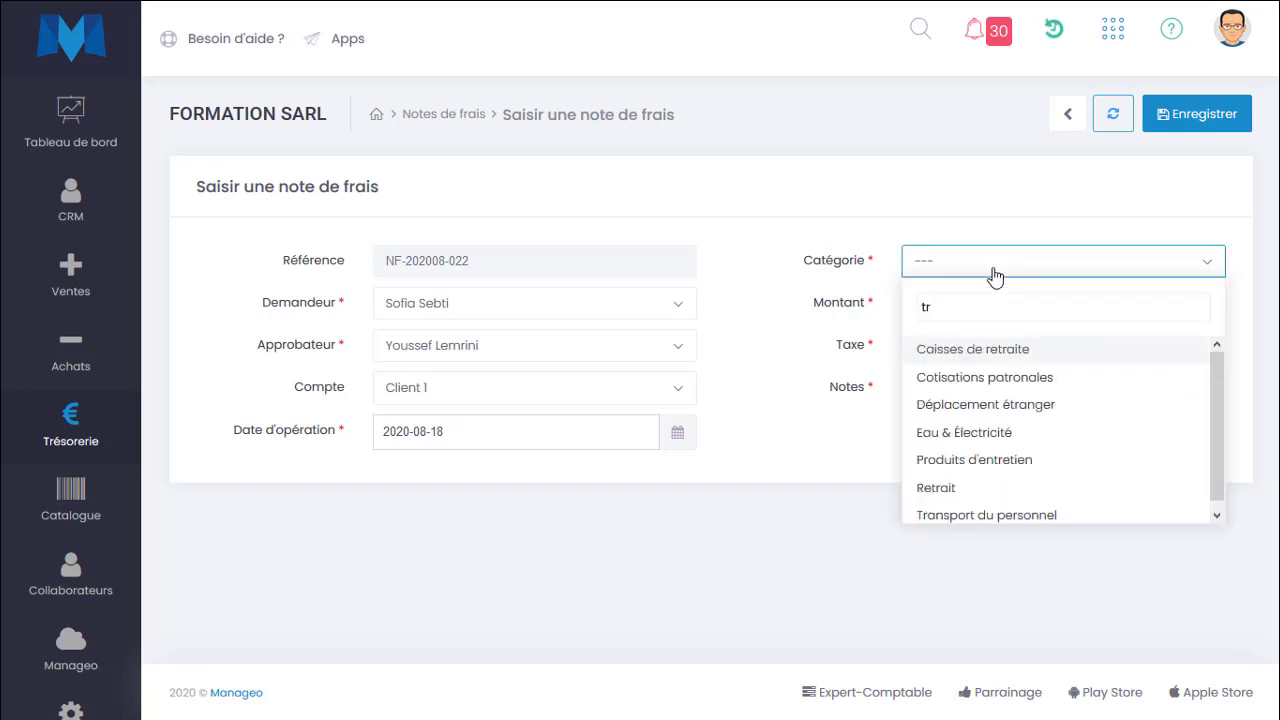
type("anspo")
key("Return")
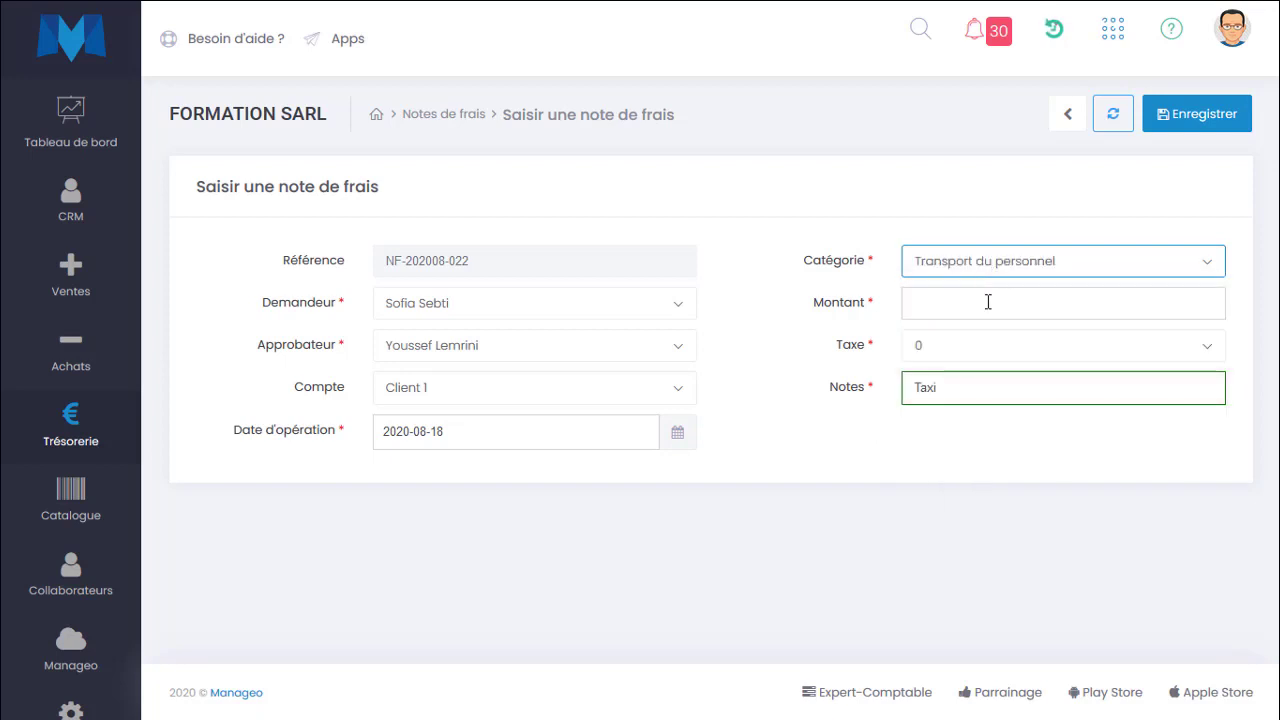
left_click(988, 302)
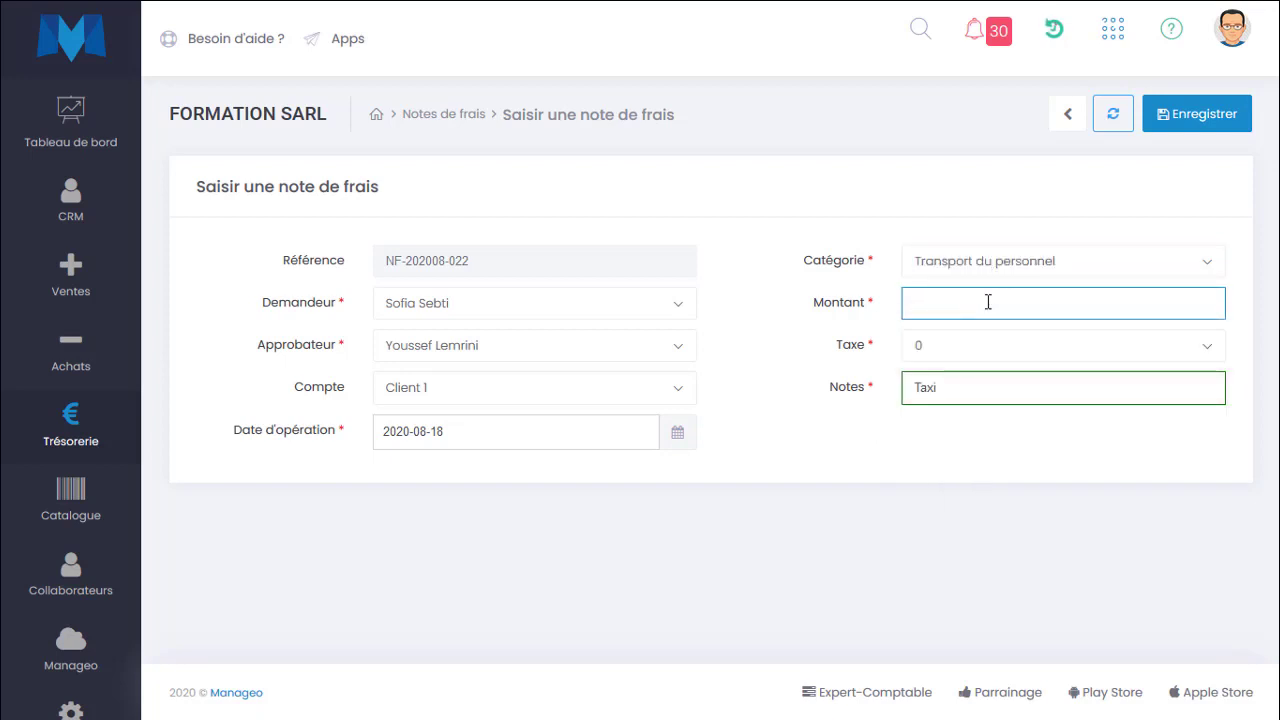
Change the expense category to Déplacements, missions & réceptions.
left_click(995, 271)
type("dep")
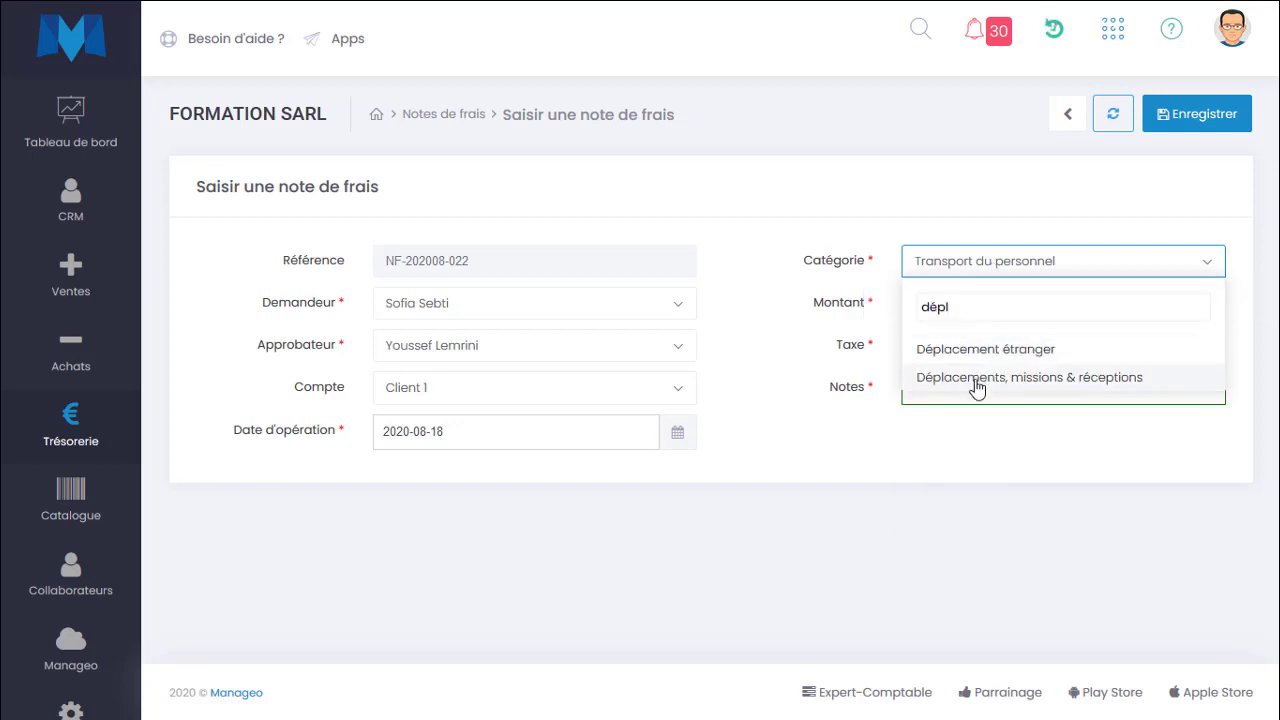
left_click(977, 381)
Set the amount to 50 and save the expense note.
left_click(1006, 304)
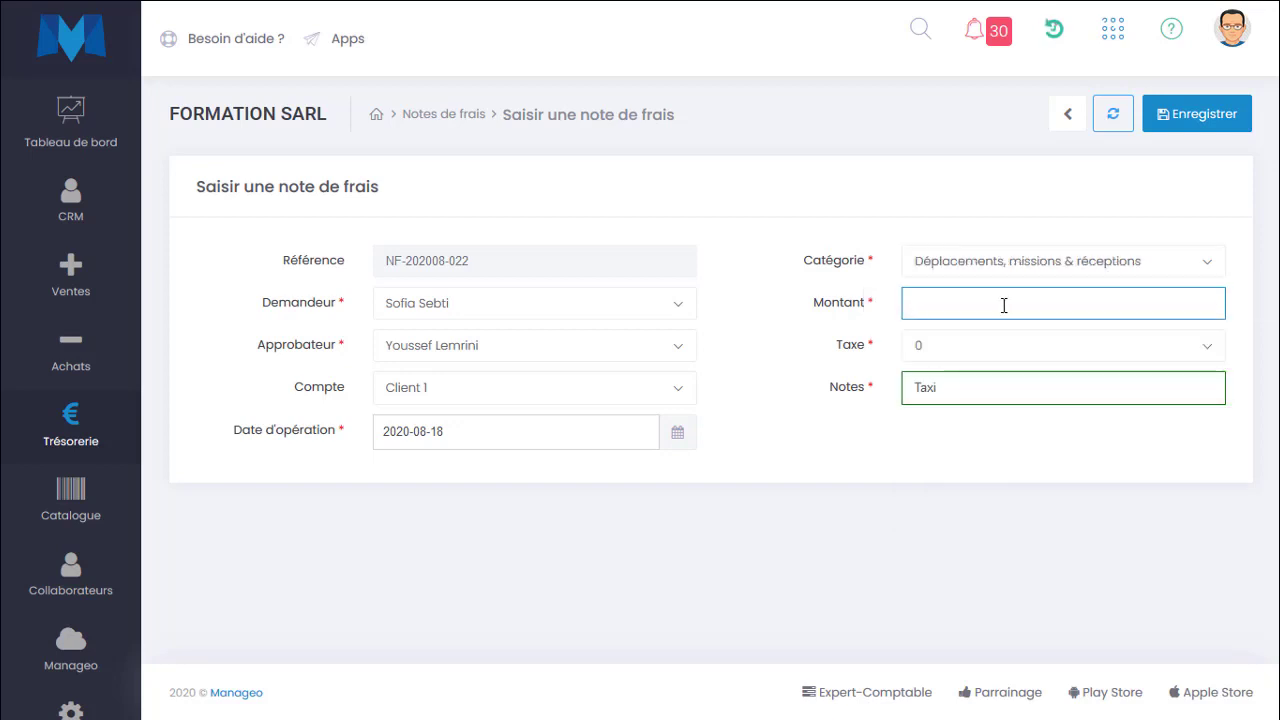
type("50")
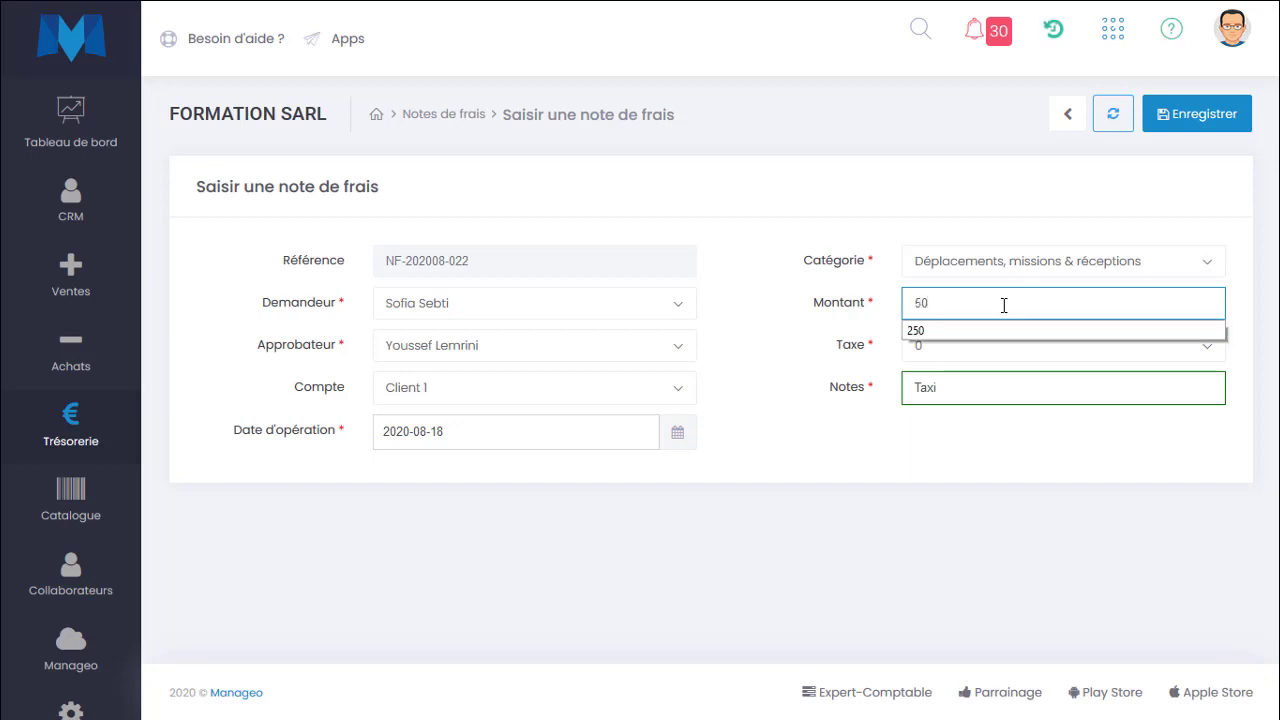
left_click(940, 357)
left_click(857, 354)
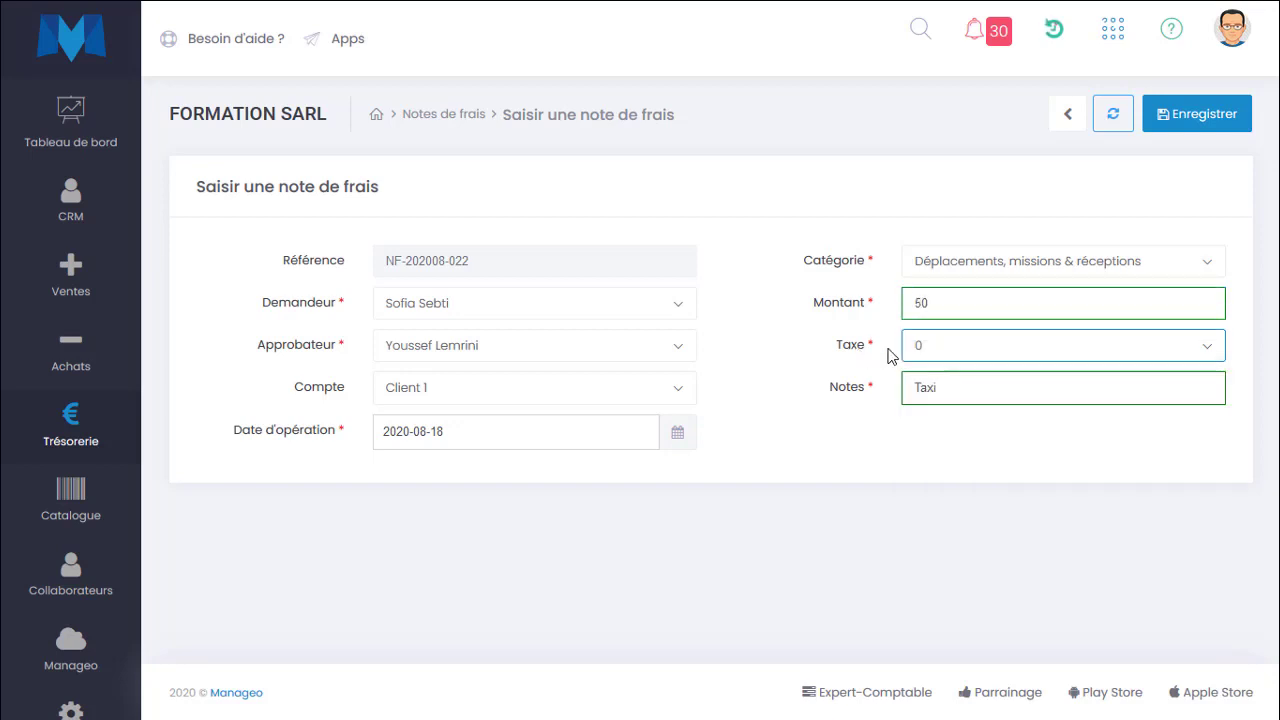
left_click(1180, 135)
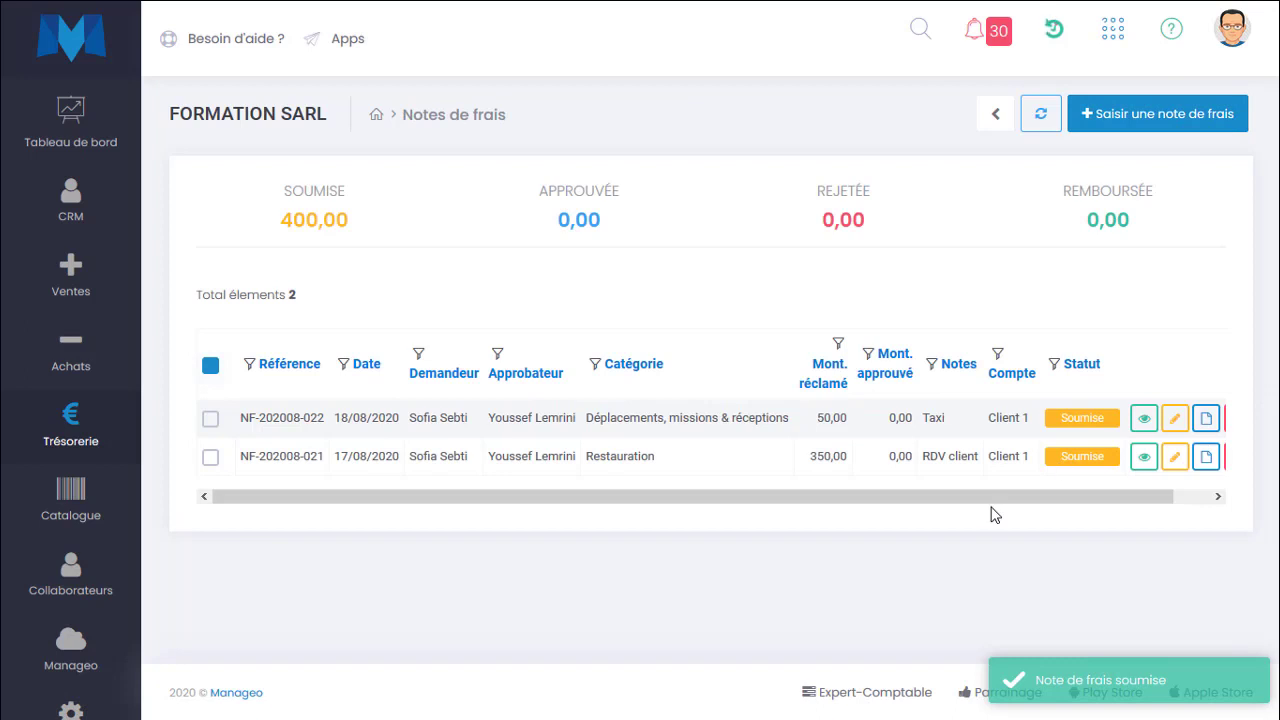
Hide the Approbateur column in the expense notes list.
left_click_drag(991, 508, 1132, 498)
left_click(1183, 377)
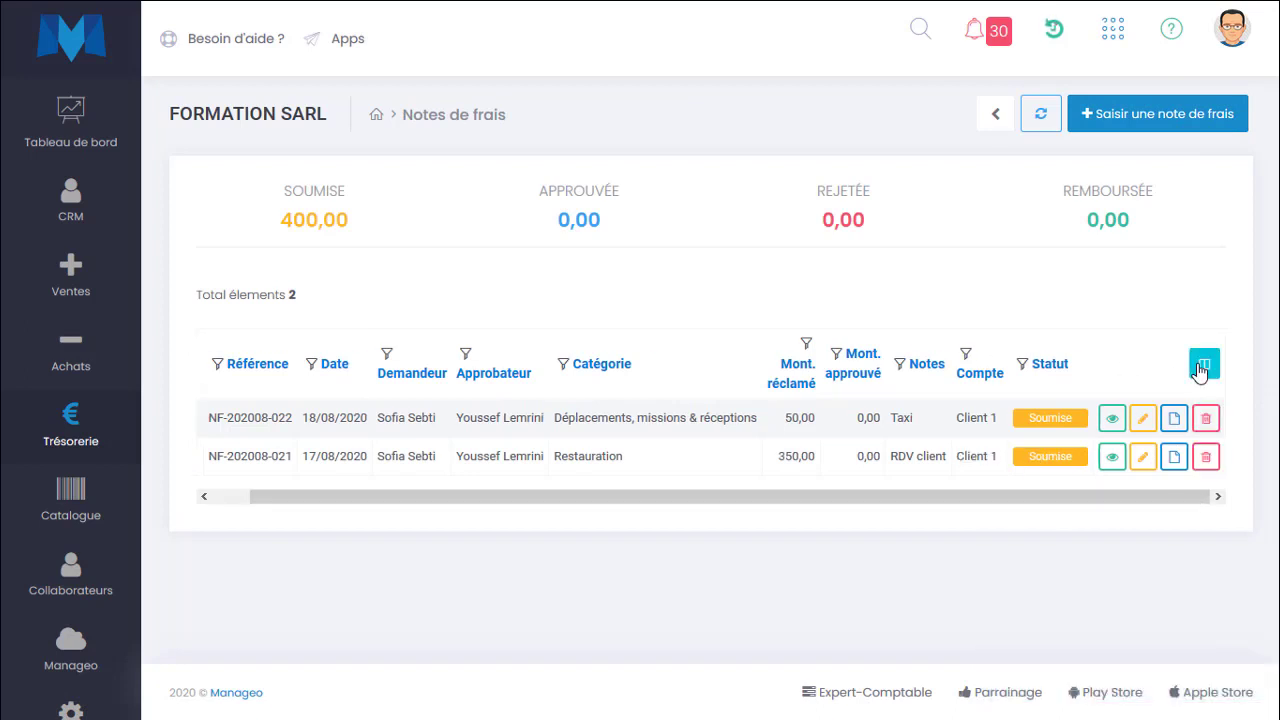
left_click(1201, 366)
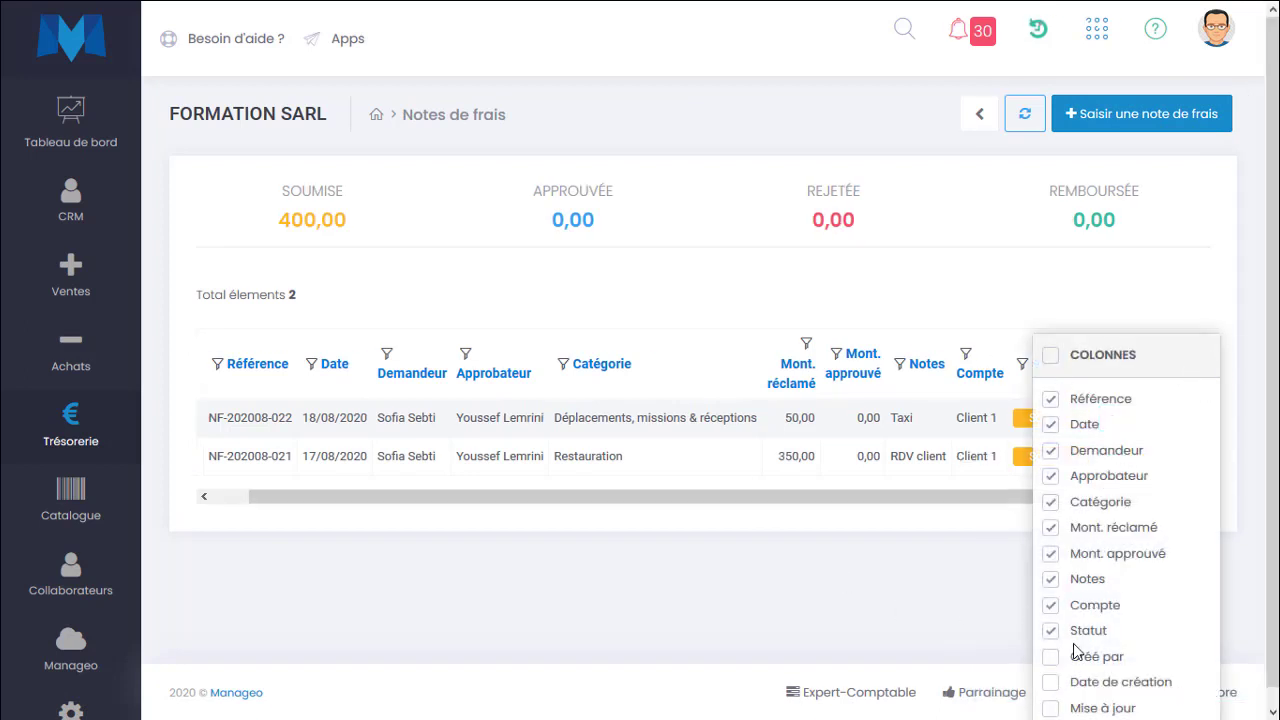
left_click(1051, 477)
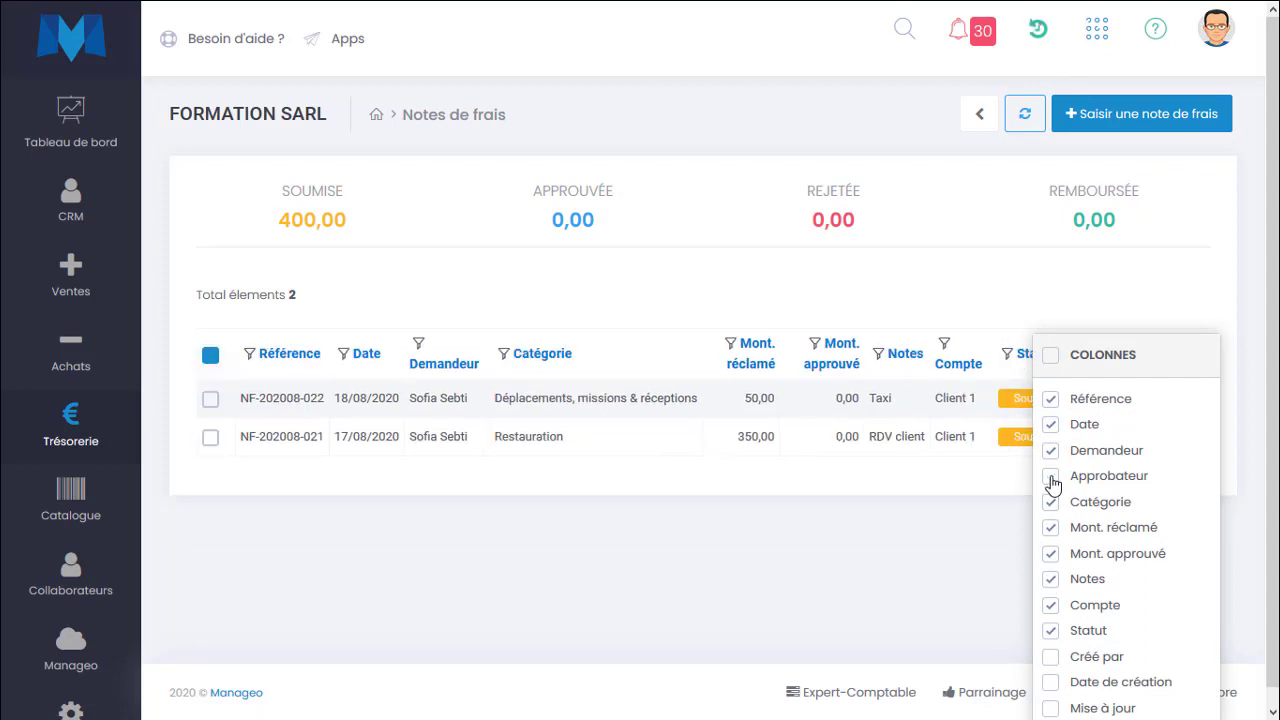
left_click(435, 514)
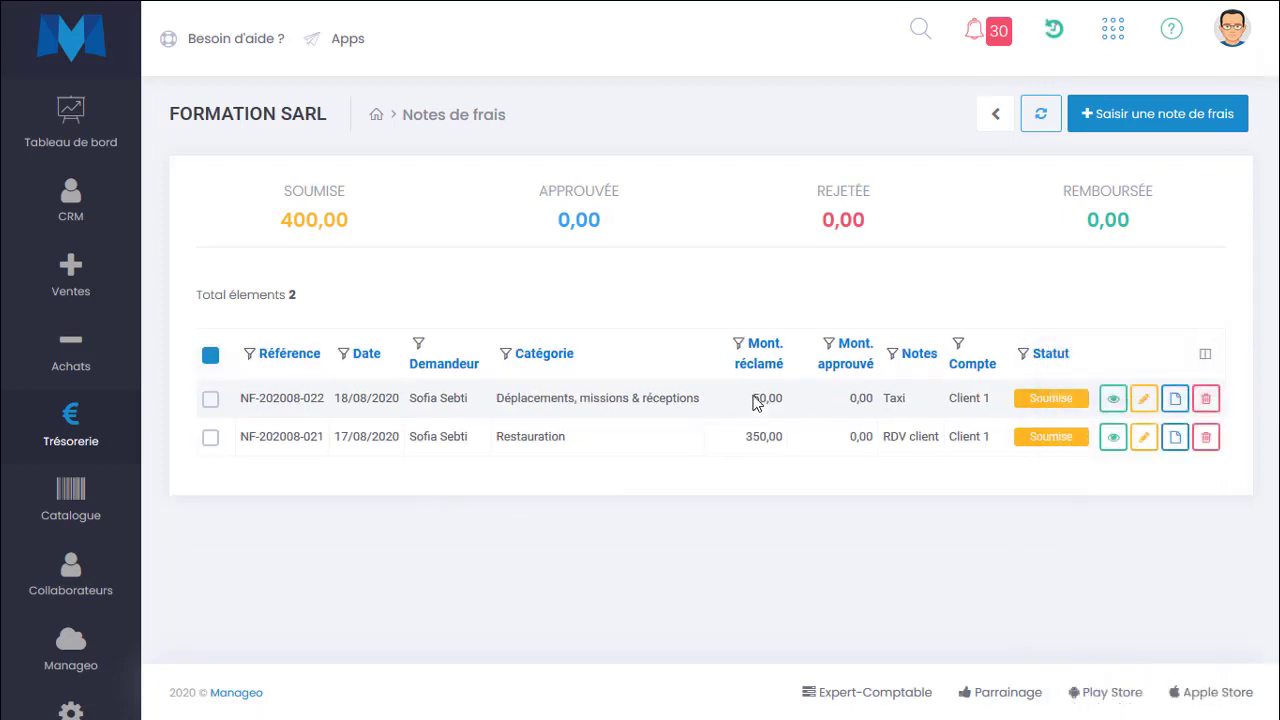
Open expense note NF-202008-021 and review its details, history and comments.
left_click_drag(754, 398, 810, 458)
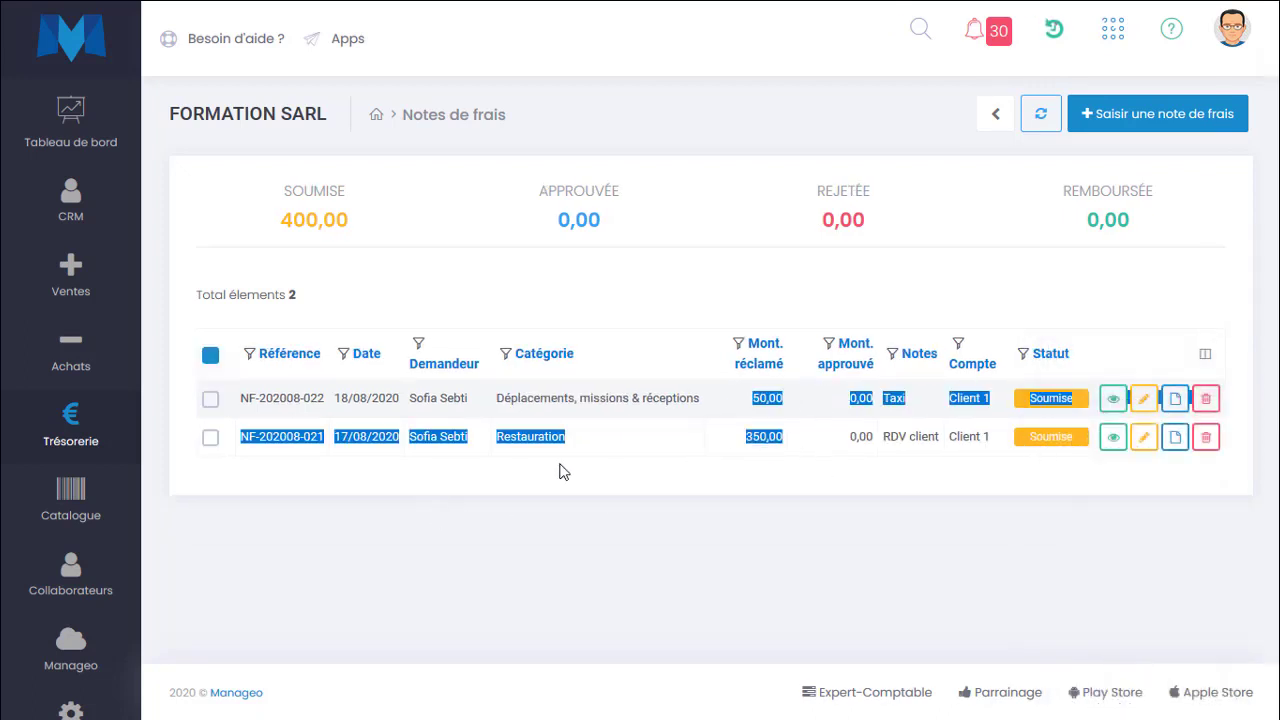
left_click(408, 417)
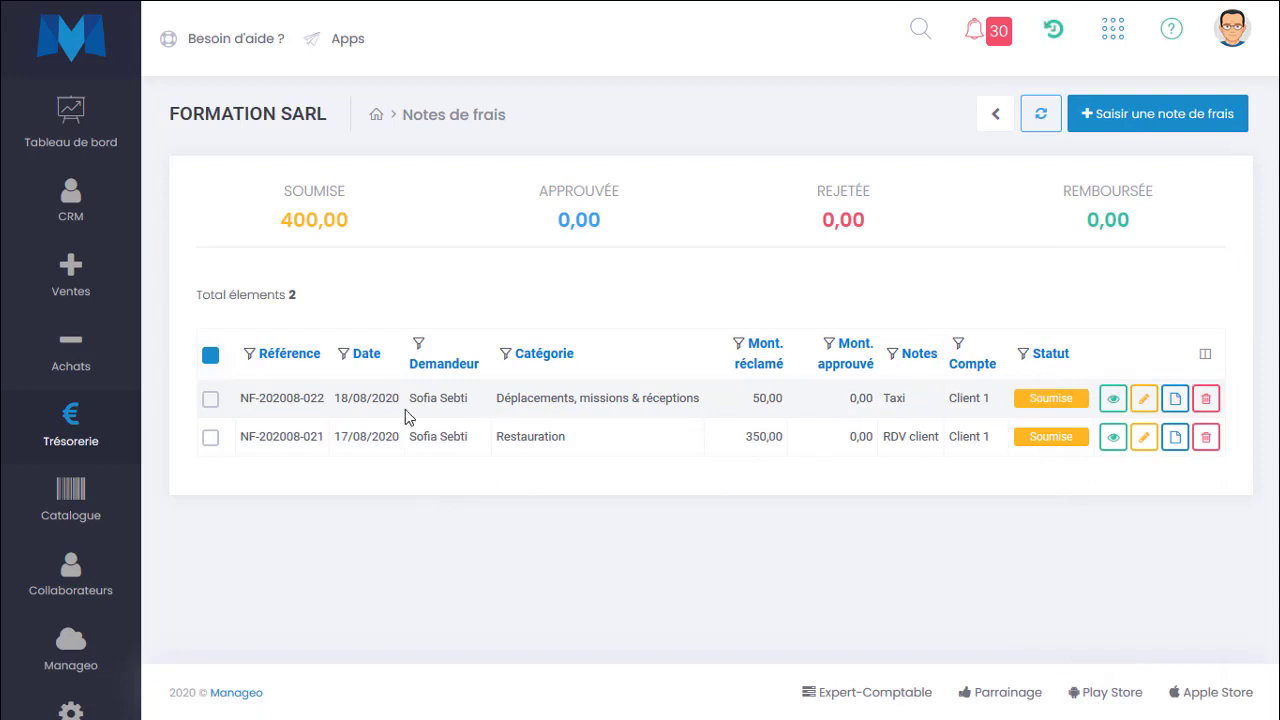
left_click(1107, 437)
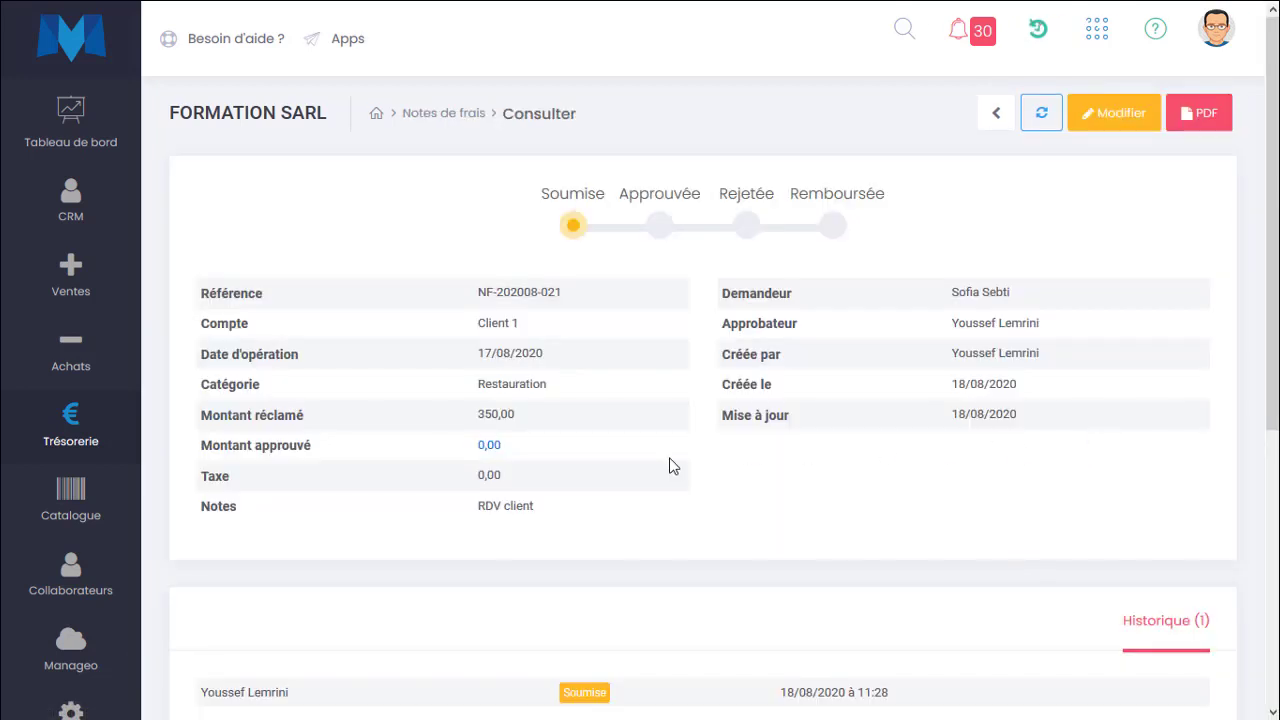
scroll(672, 468, "down", 4)
scroll(672, 470, "up", 3)
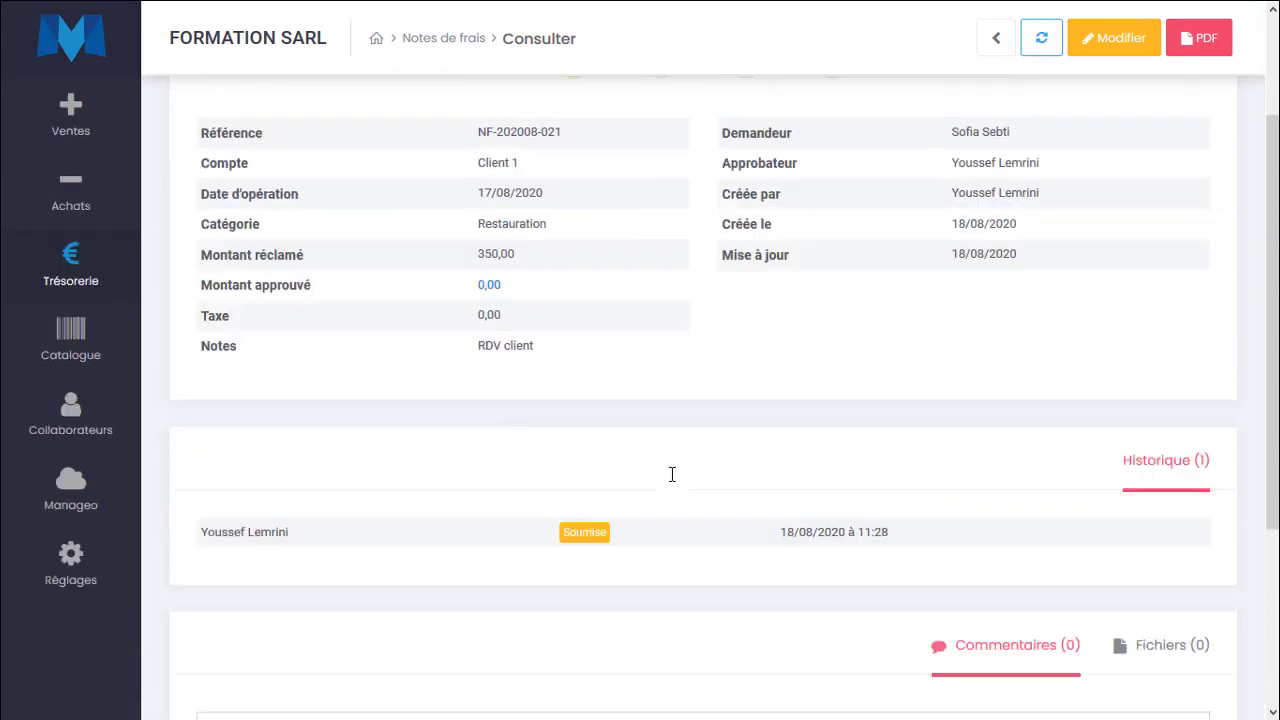
scroll(672, 474, "up", 2)
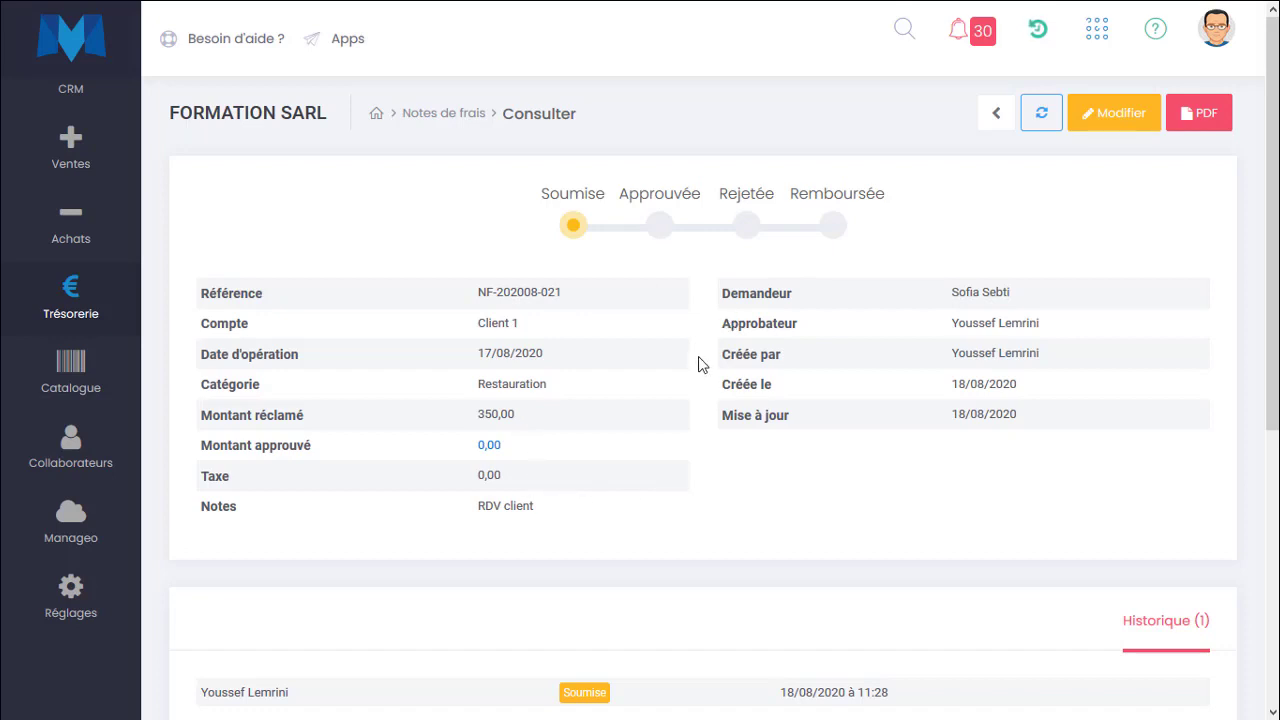
scroll(673, 430, "down", 3)
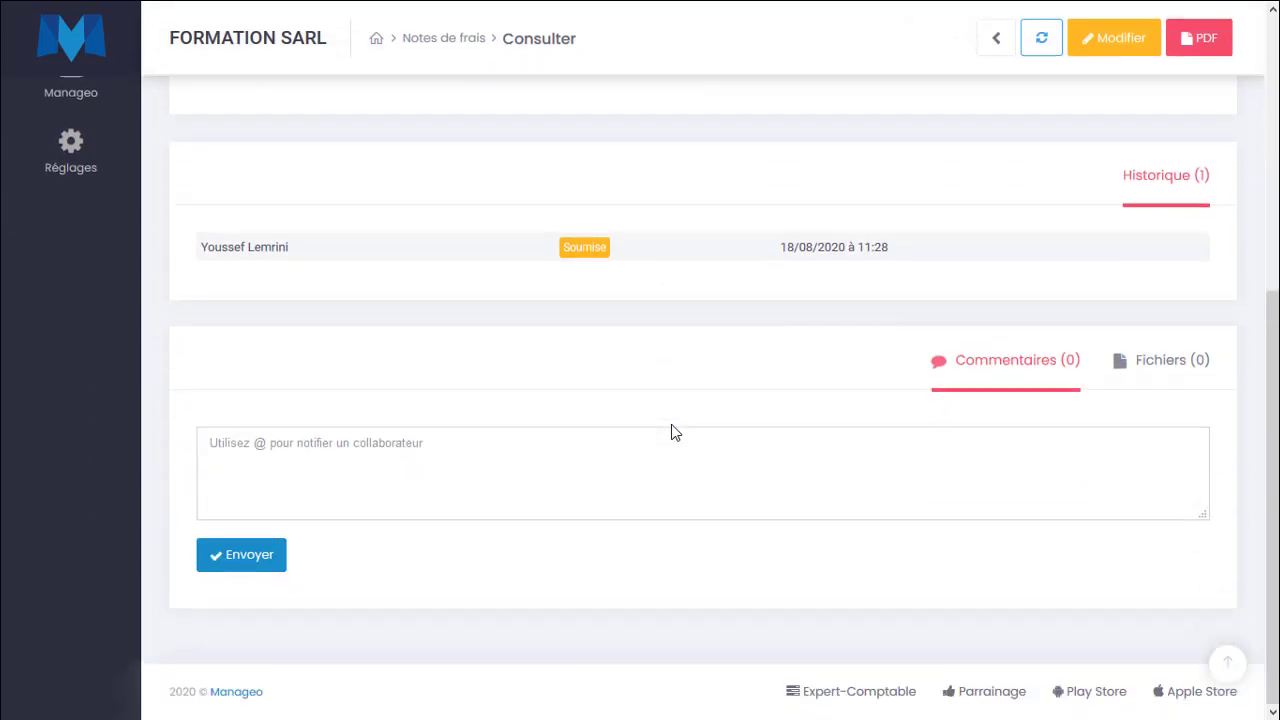
scroll(671, 430, "up", 5)
left_click_drag(828, 313, 608, 300)
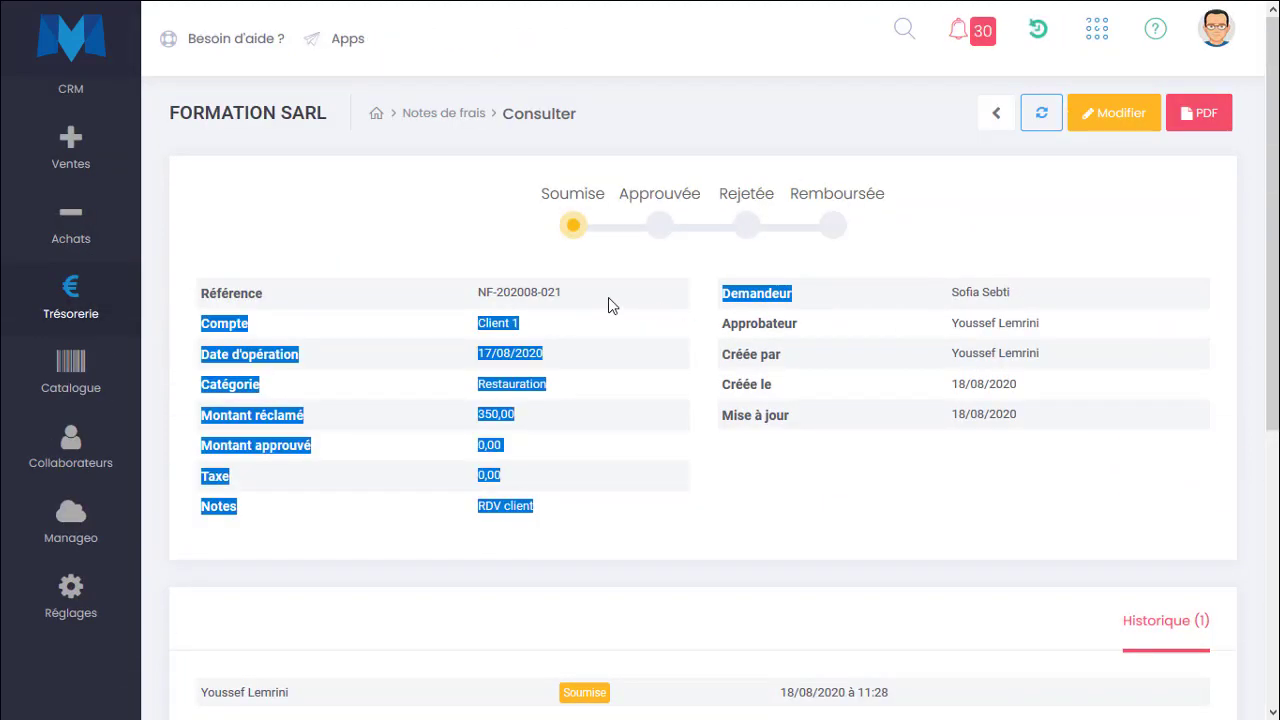
left_click(863, 357)
Edit expense note NF-202008-021, set its claimed amount to 400 and save.
left_click(1125, 112)
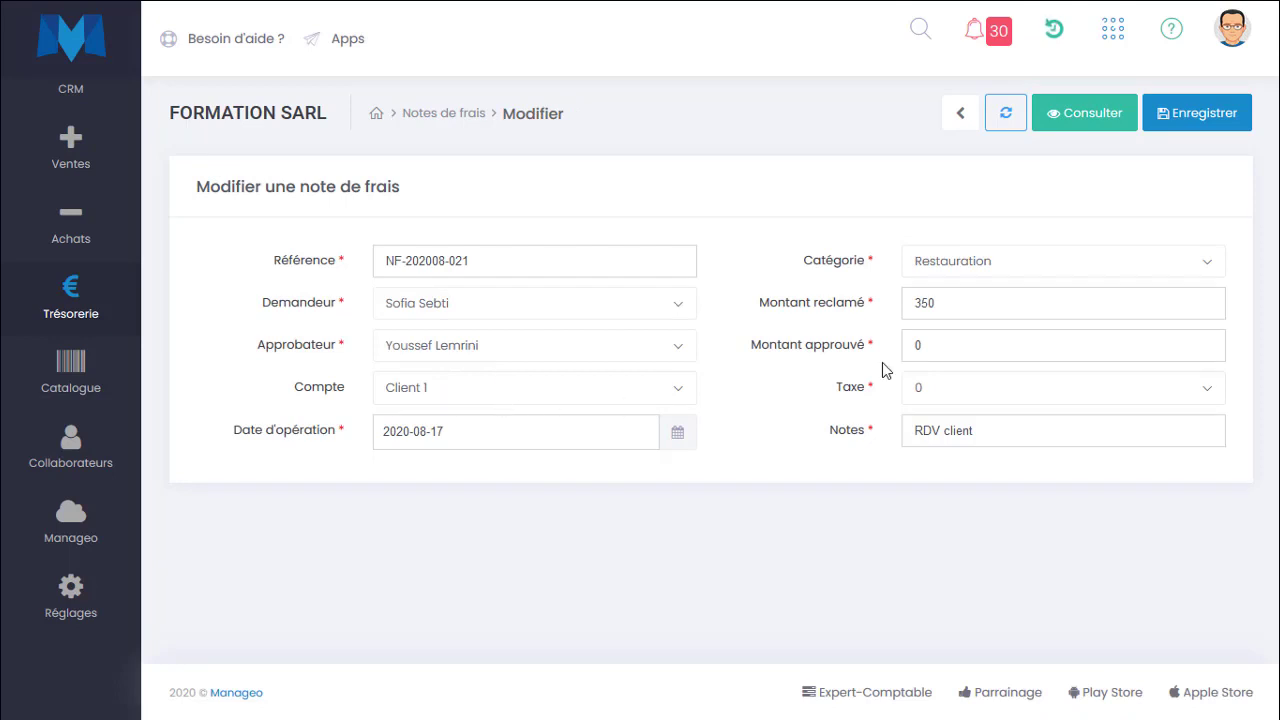
left_click(866, 303)
key("shift+Left")
key("shift+Left")
key("shift+Left")
type("400")
key("Return")
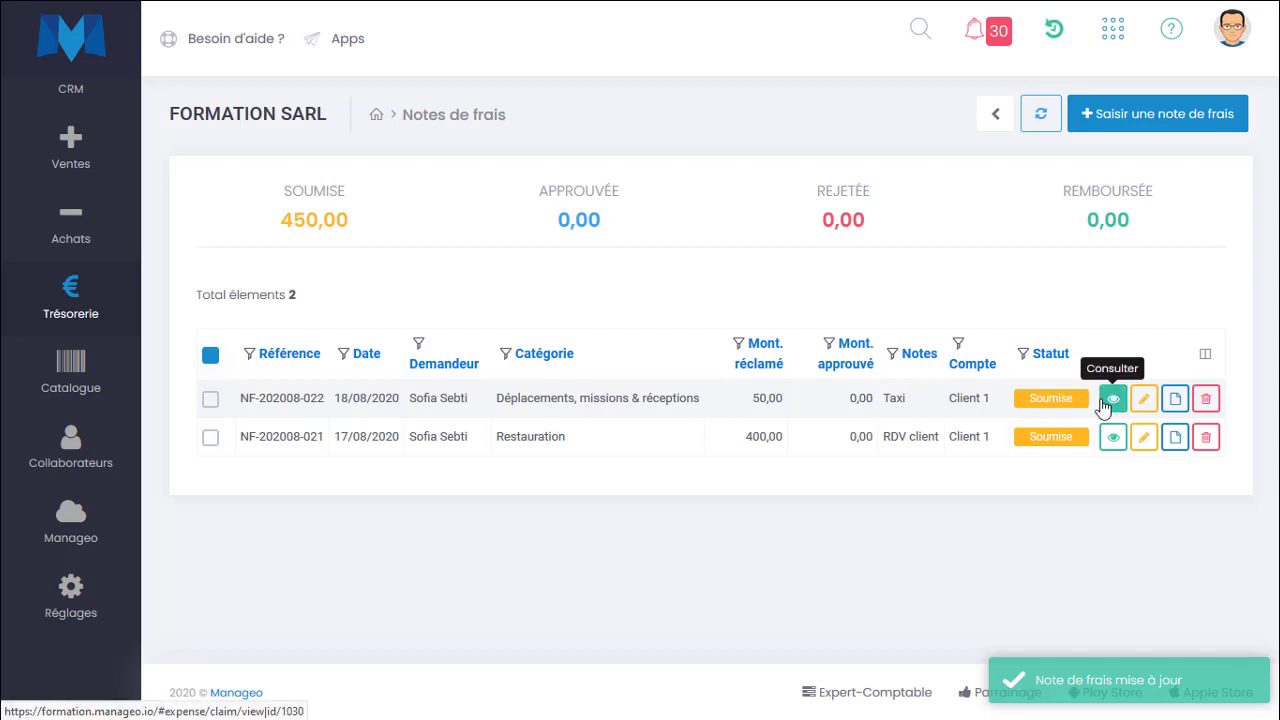
Open expense note NF-202008-022, set its approved amount to 25 and mark it as Approuvée.
left_click(1112, 399)
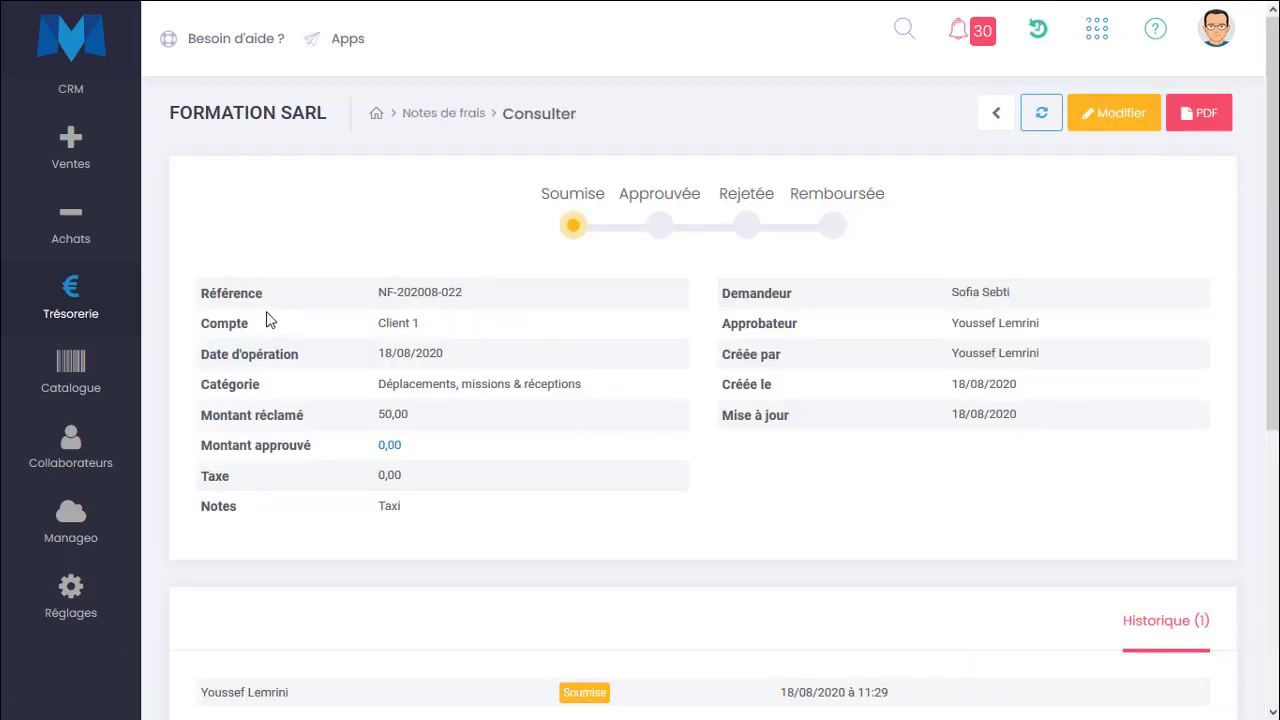
triple_click(478, 298)
left_click_drag(447, 333, 458, 365)
left_click_drag(352, 395, 557, 394)
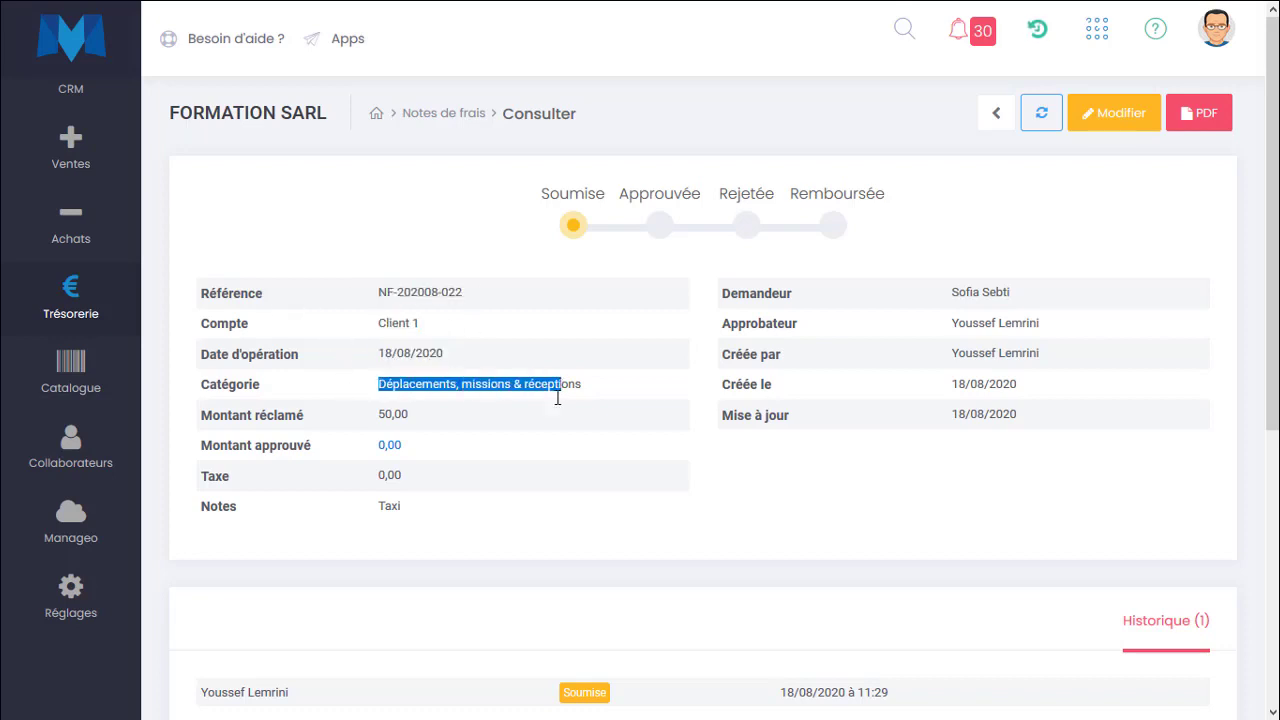
double_click(409, 427)
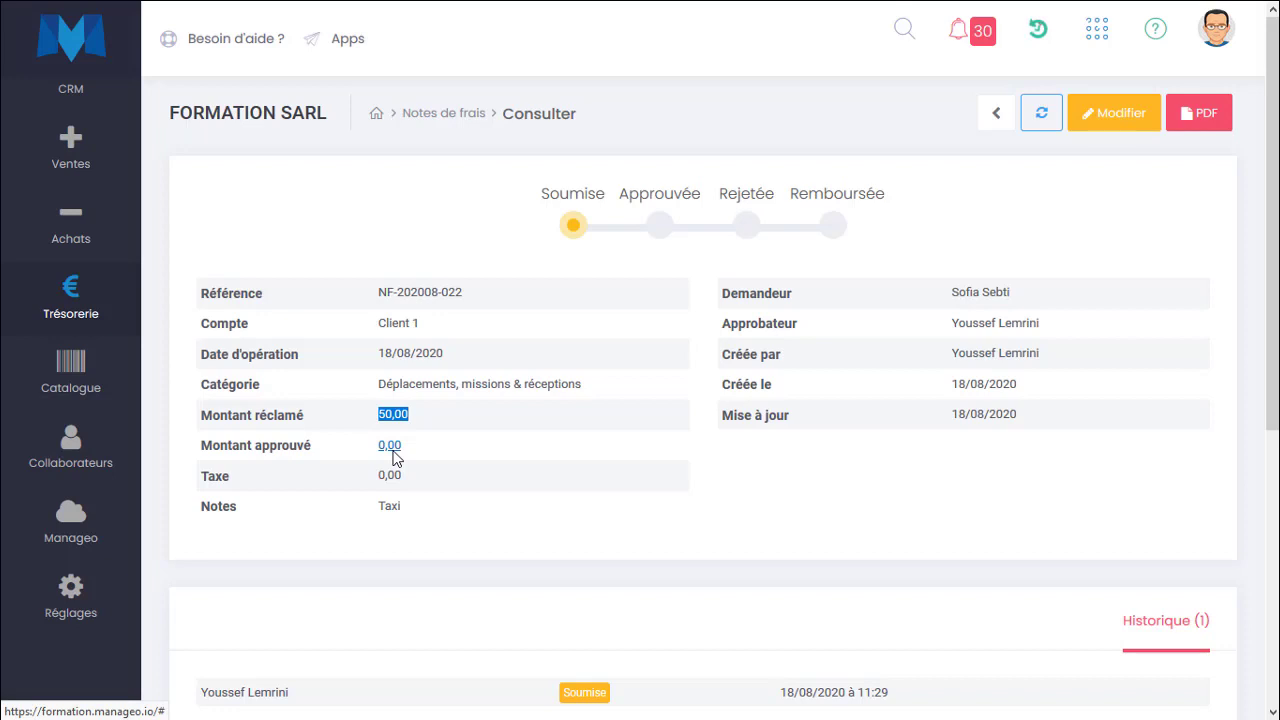
left_click(393, 452)
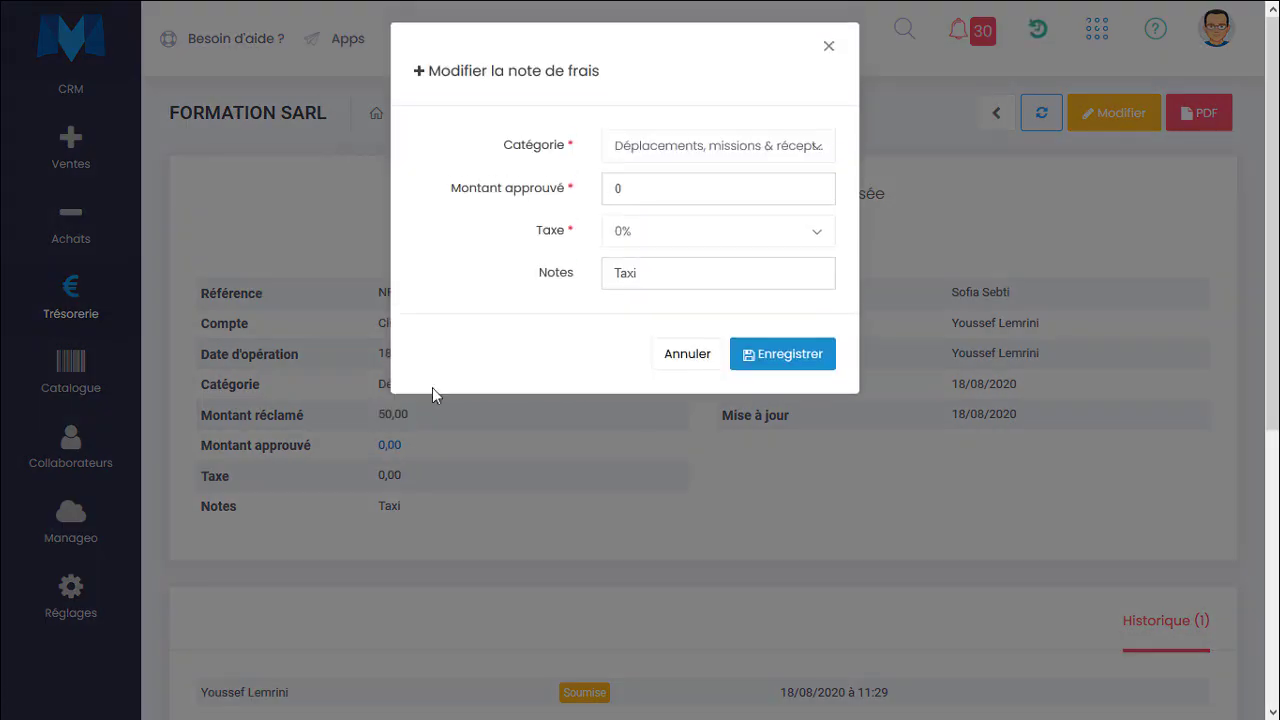
left_click_drag(643, 191, 591, 170)
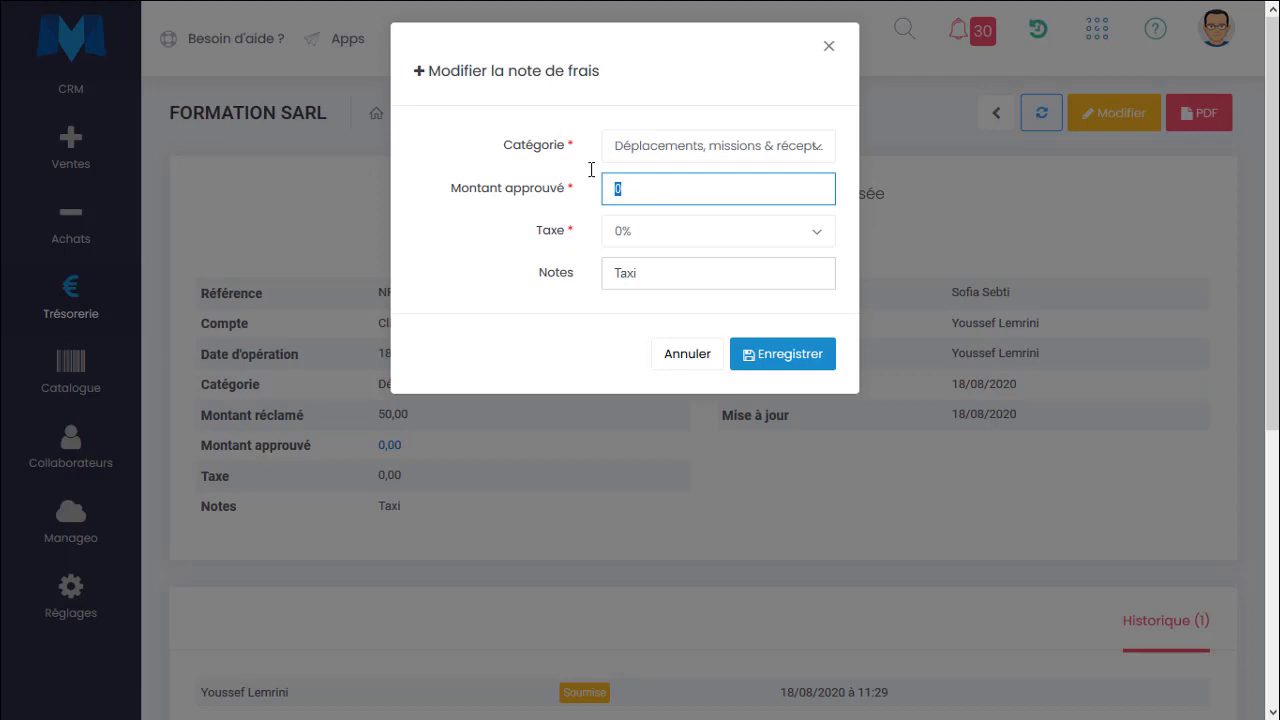
type("25")
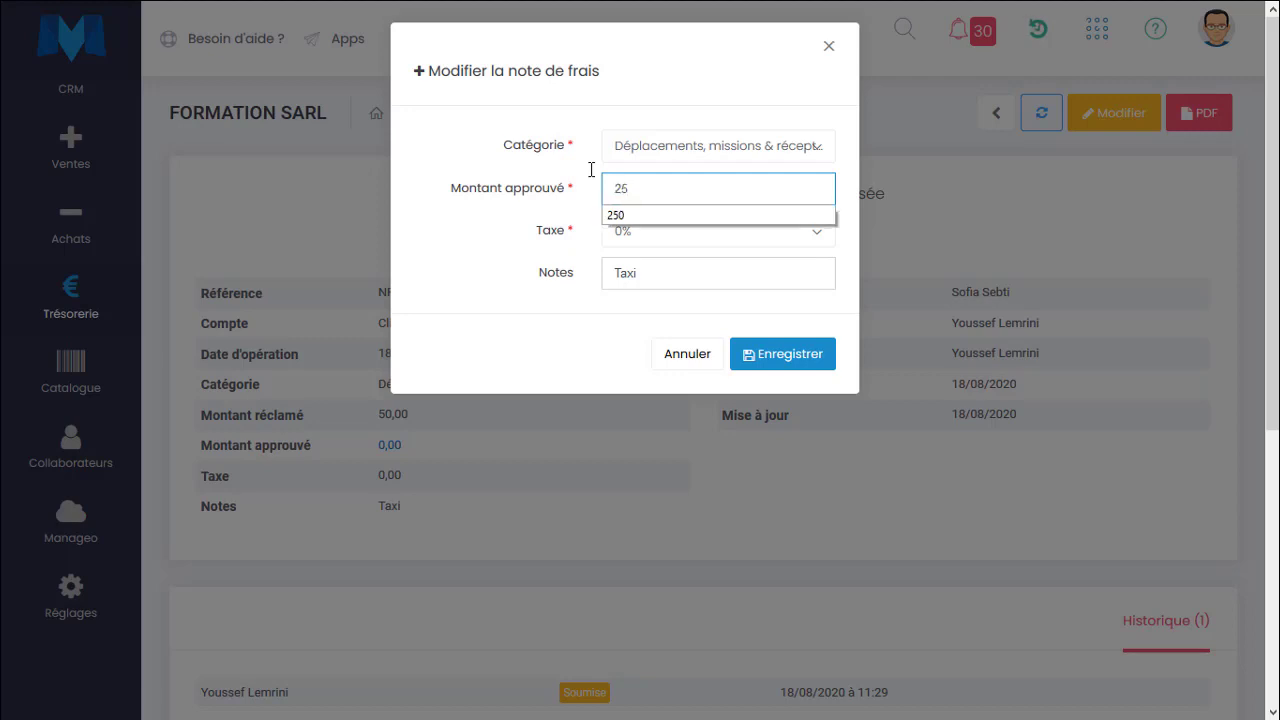
left_click(556, 206)
left_click(750, 356)
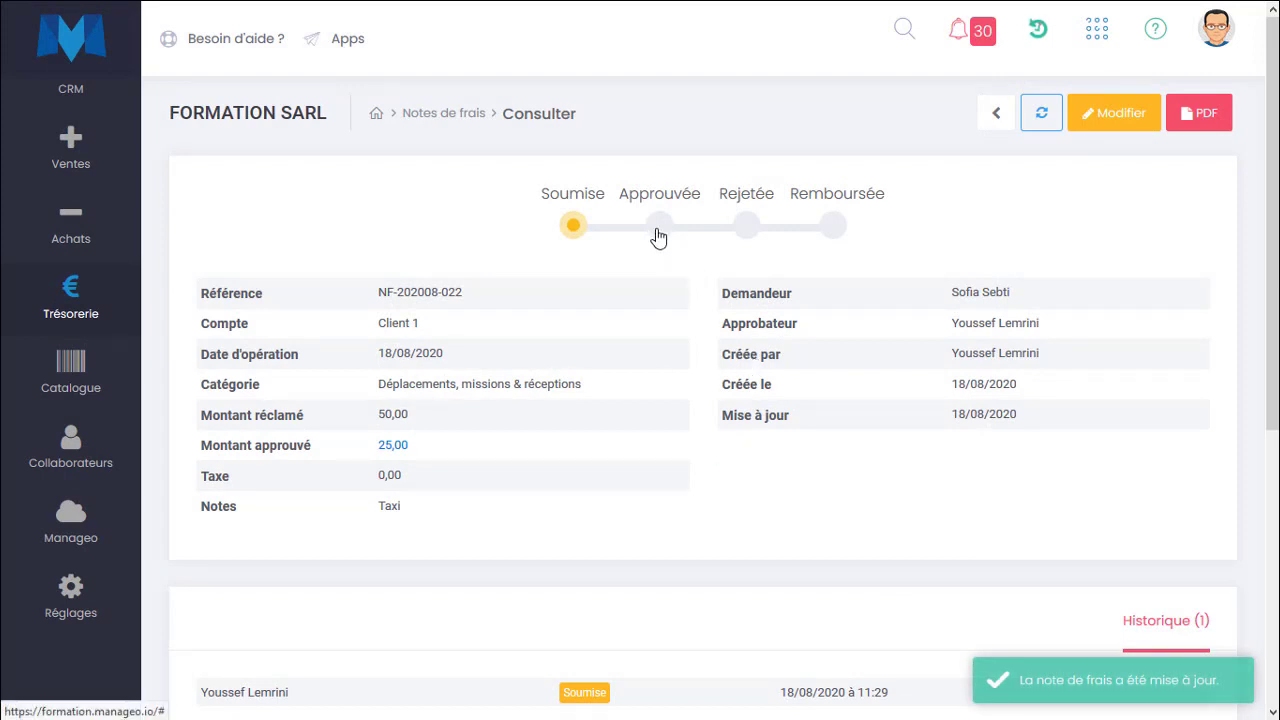
left_click(658, 232)
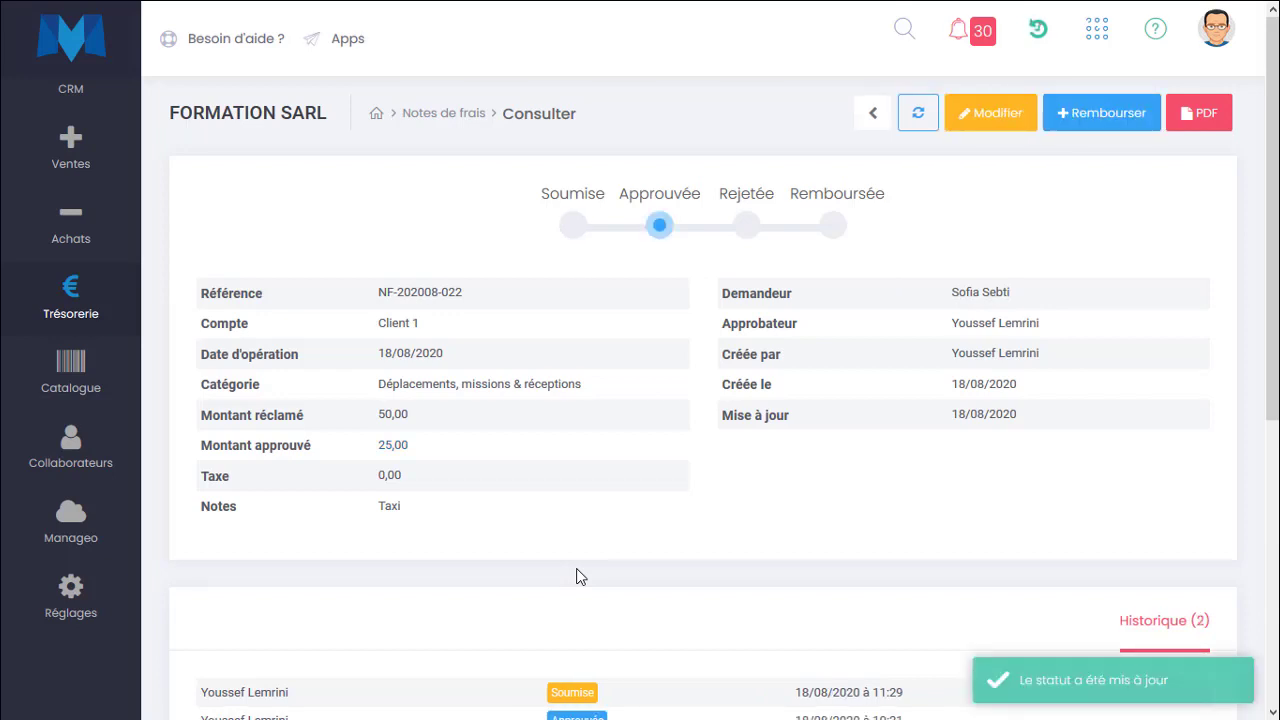
Post a comment on NF-202008-022 mentioning the requester: "comme convenu le remboursement des déplacements est à 25 dh".
scroll(577, 577, "down", 2)
scroll(578, 573, "down", 1)
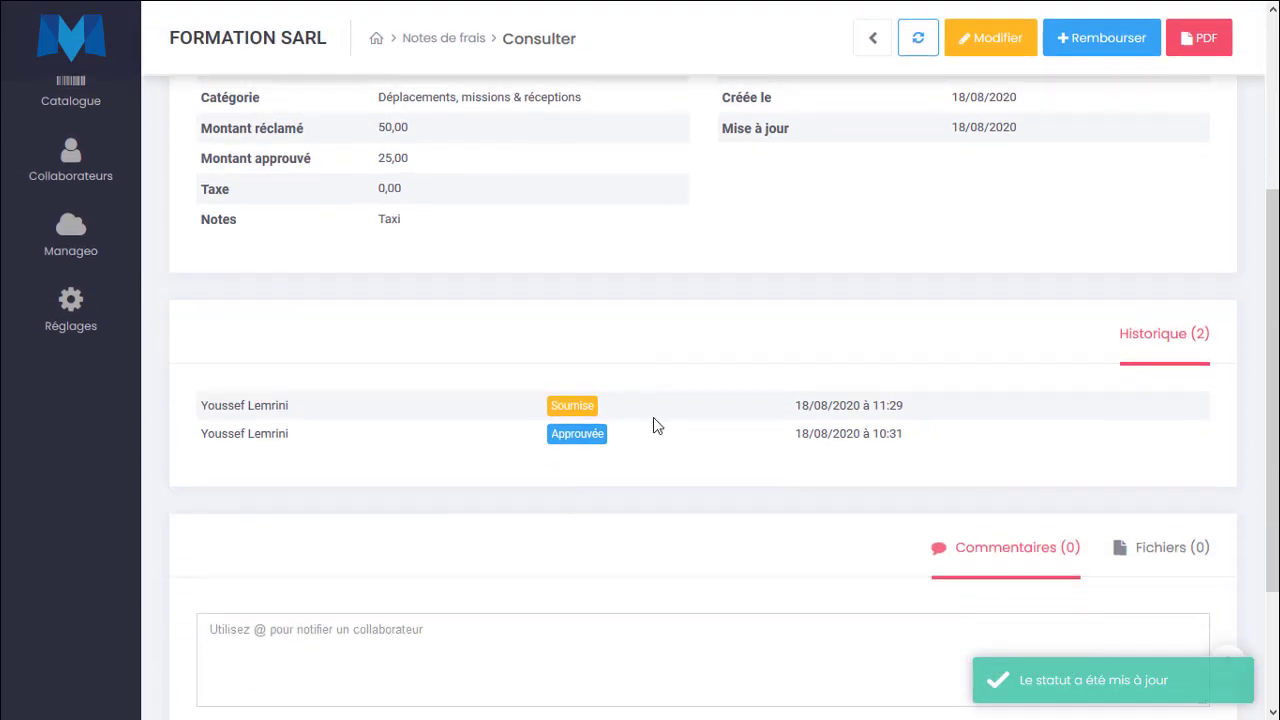
scroll(644, 474, "down", 2)
left_click(562, 467)
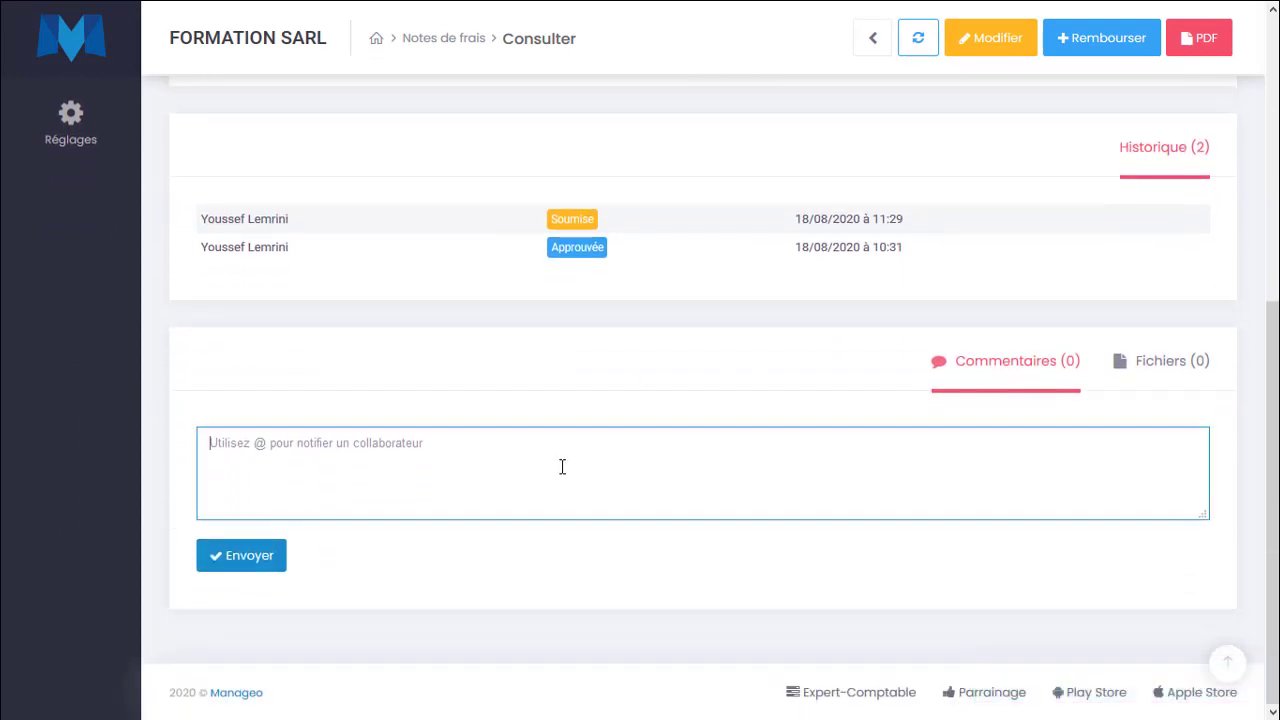
type("@")
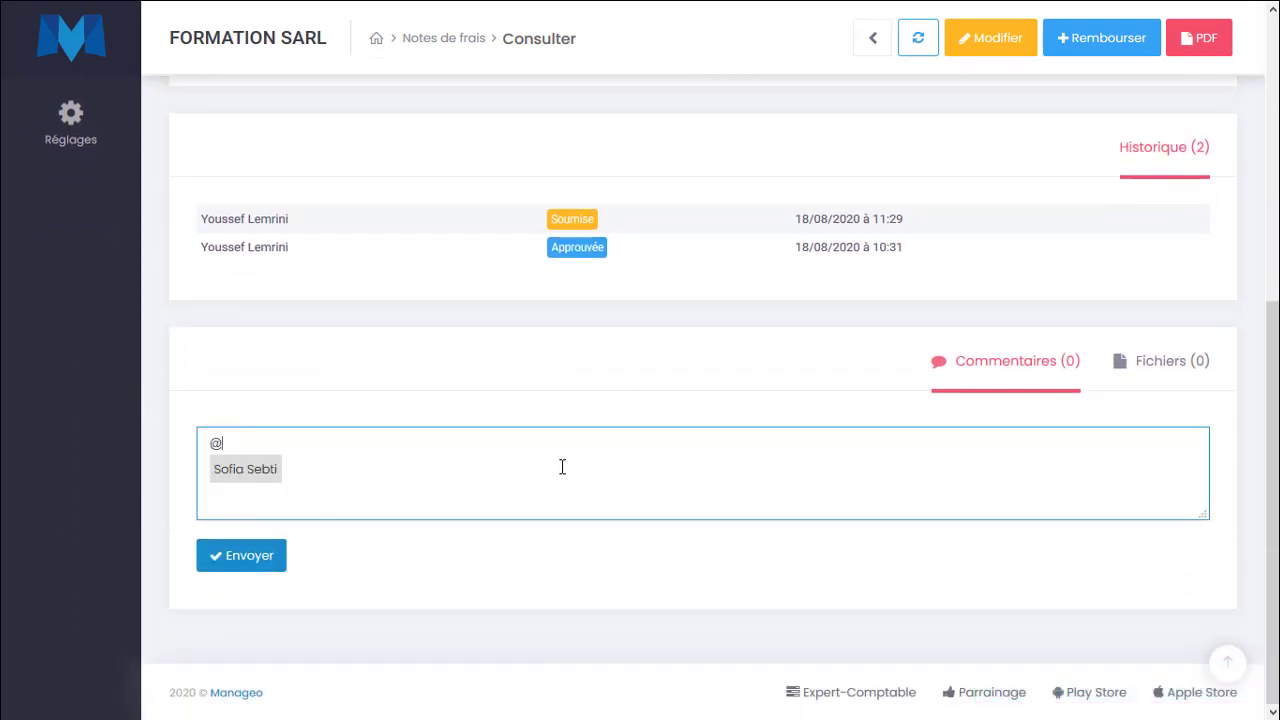
key("Return")
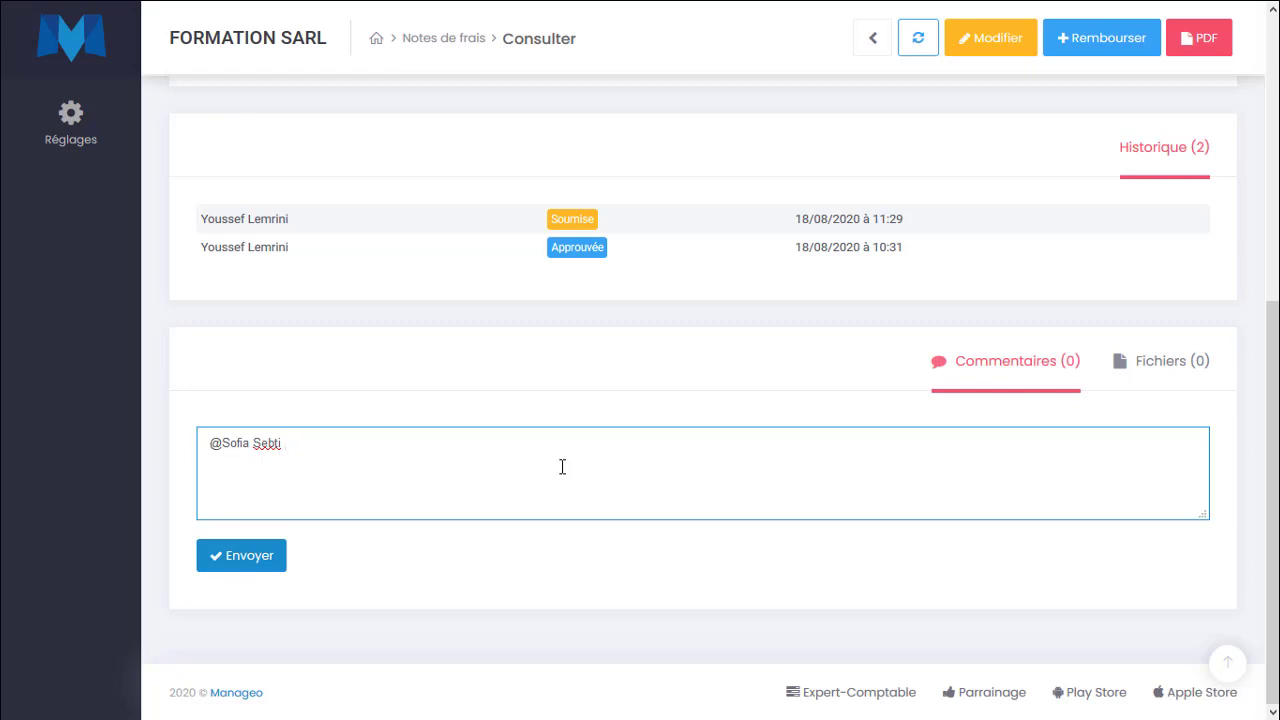
type("comme convenu le remboursement des dép")
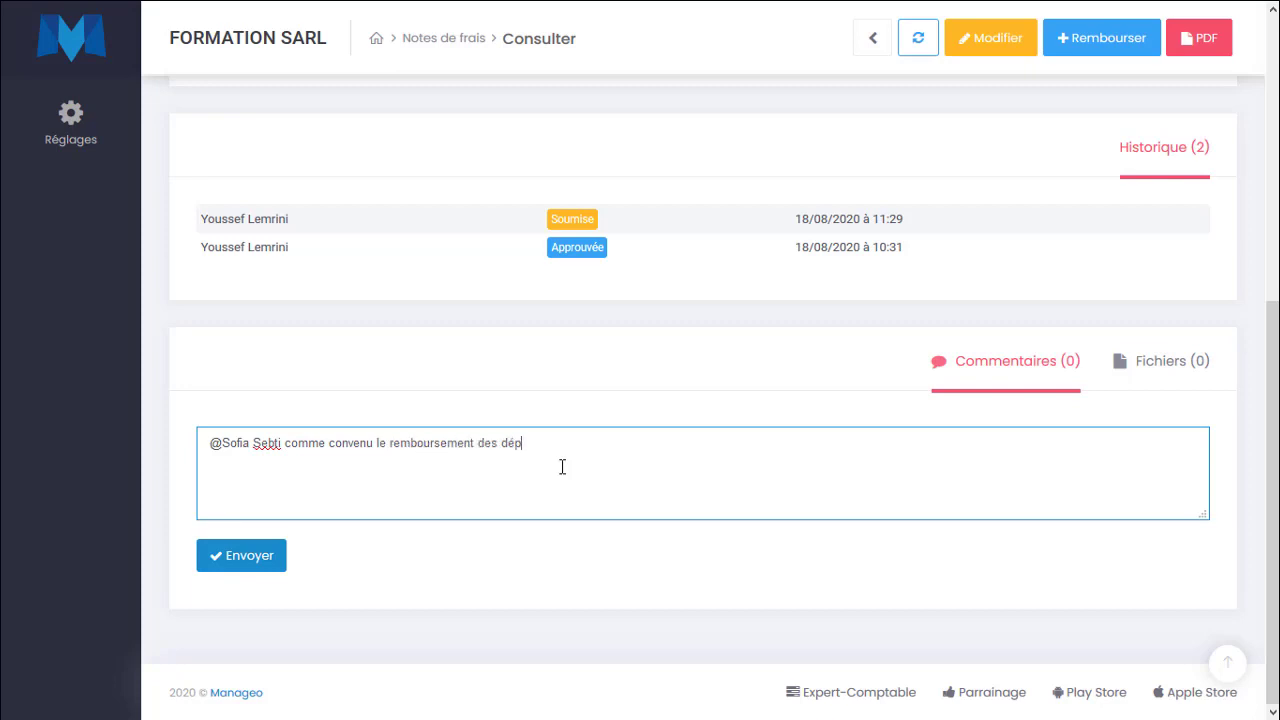
type("lacements est à 25 dh")
left_click(246, 557)
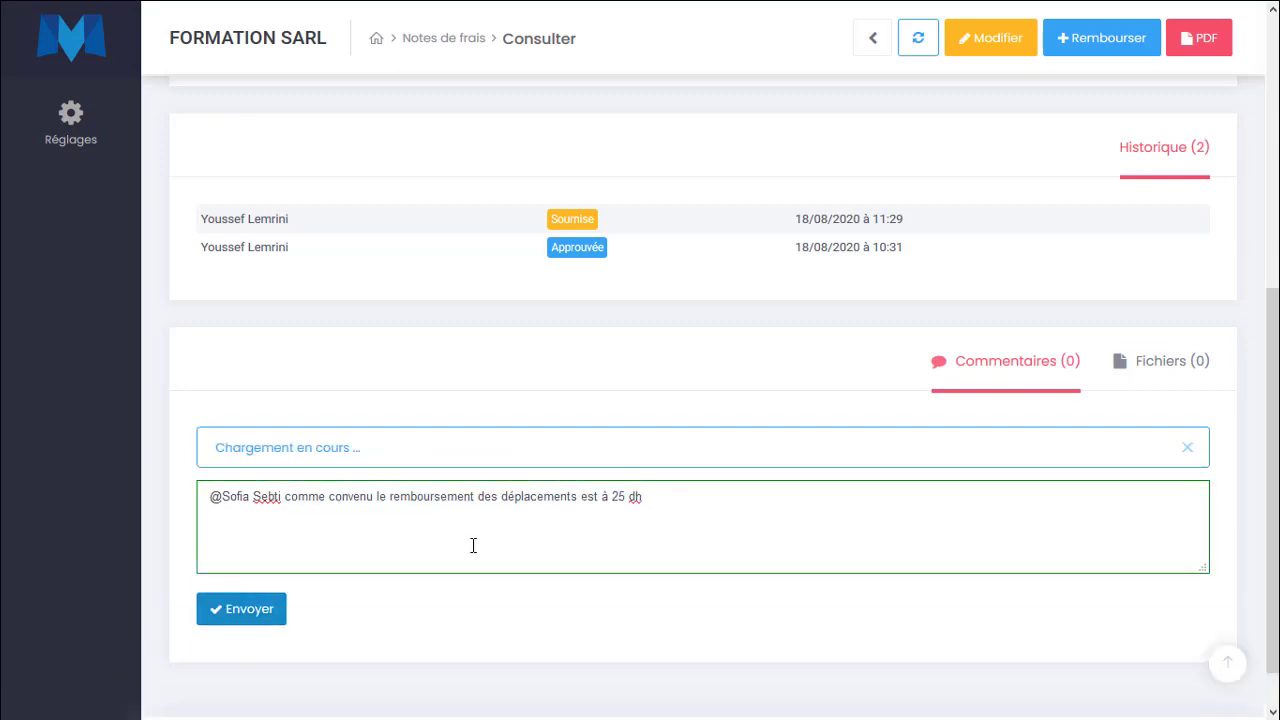
Attach the file cycledevie.pptx to the expense note's files and upload it.
scroll(395, 536, "up", 5)
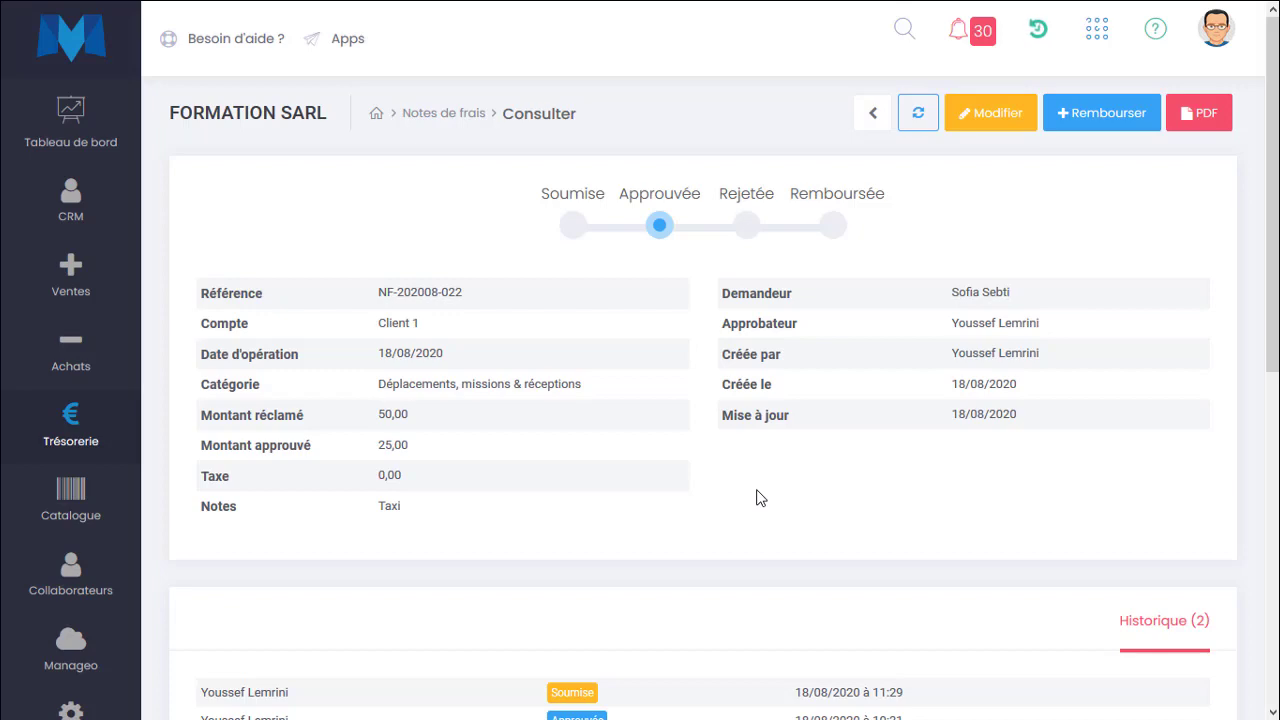
scroll(757, 497, "down", 6)
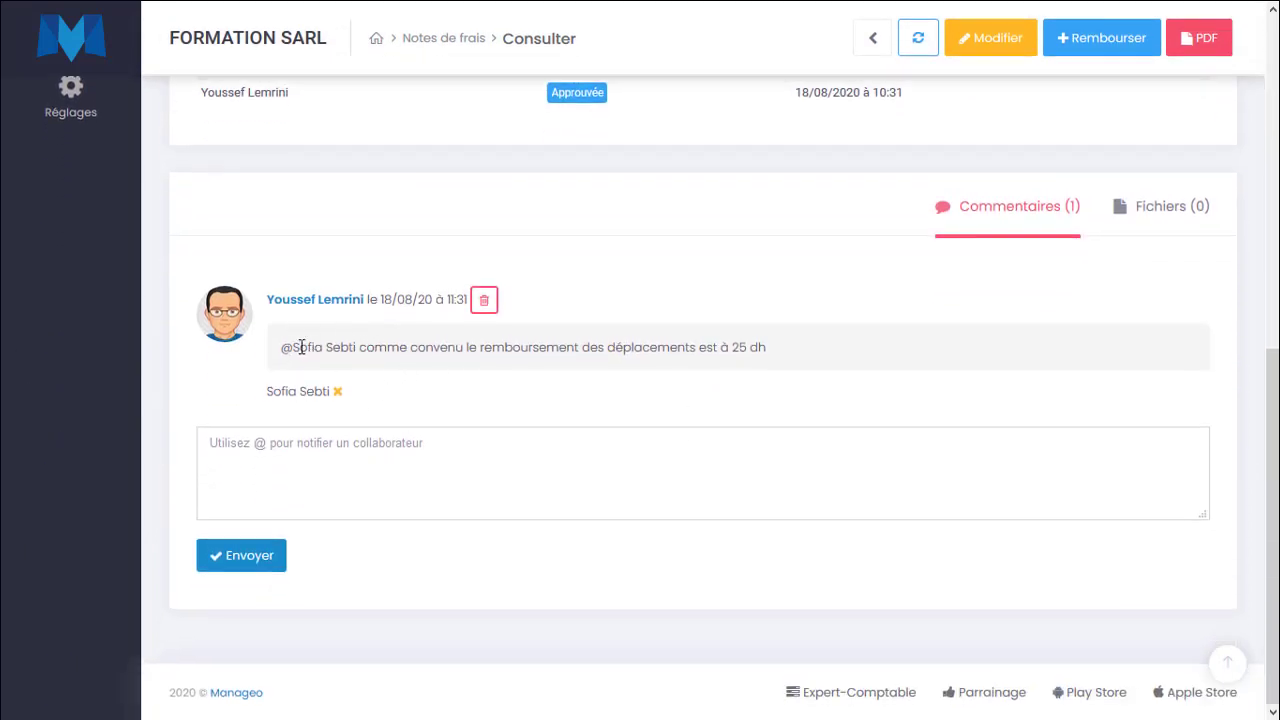
left_click_drag(294, 347, 870, 347)
left_click(870, 347)
left_click(1192, 214)
left_click(560, 476)
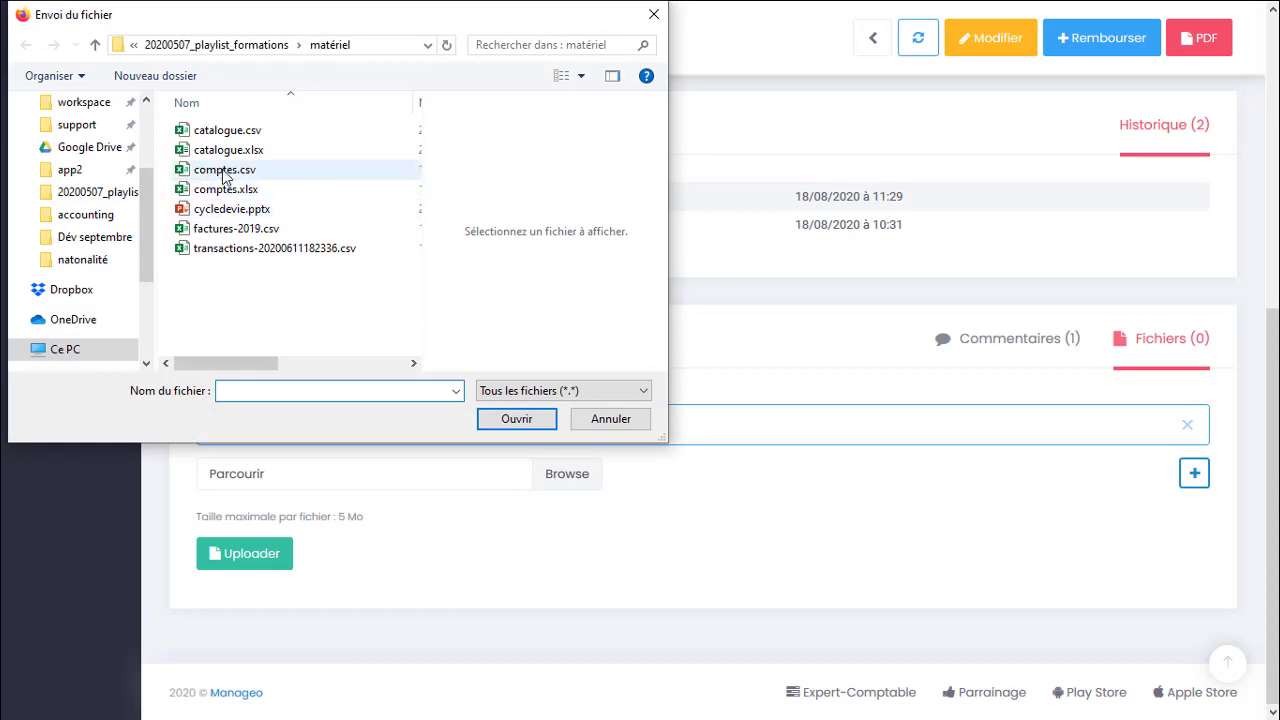
double_click(215, 209)
left_click(278, 561)
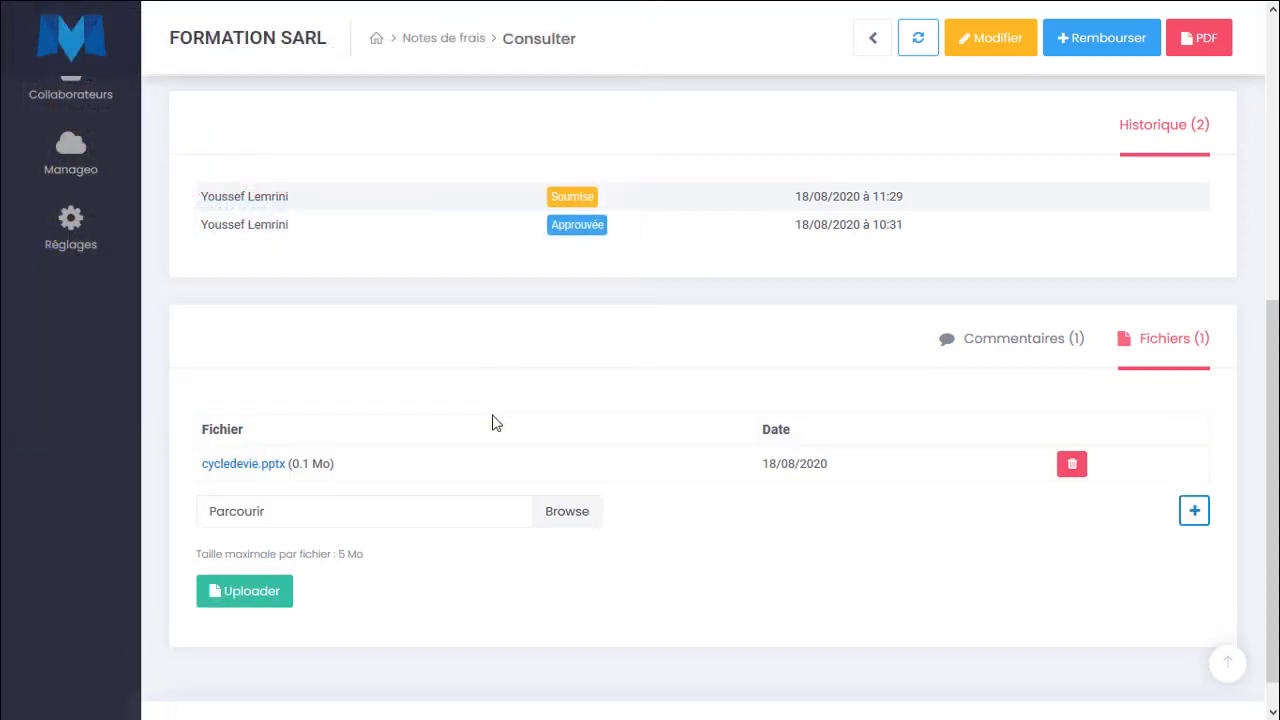
Delete the attached cycledevie.pptx file from the expense note.
scroll(492, 422, "up", 1)
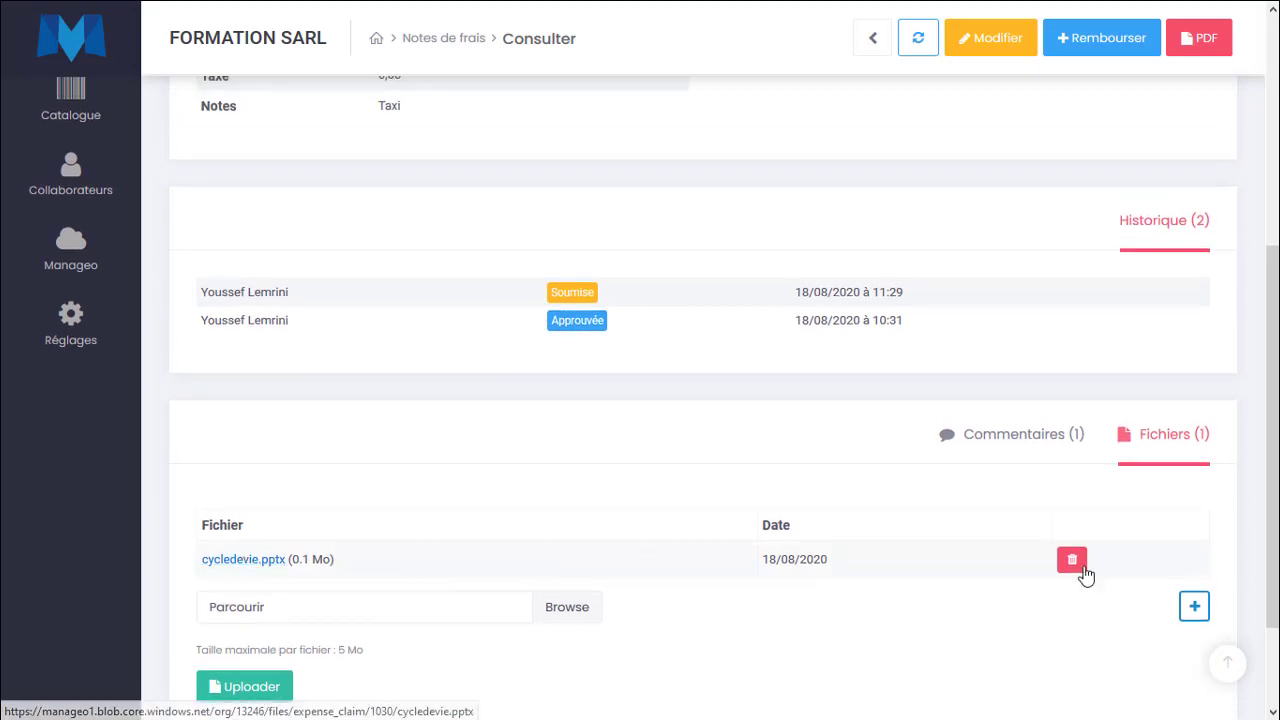
left_click(1076, 564)
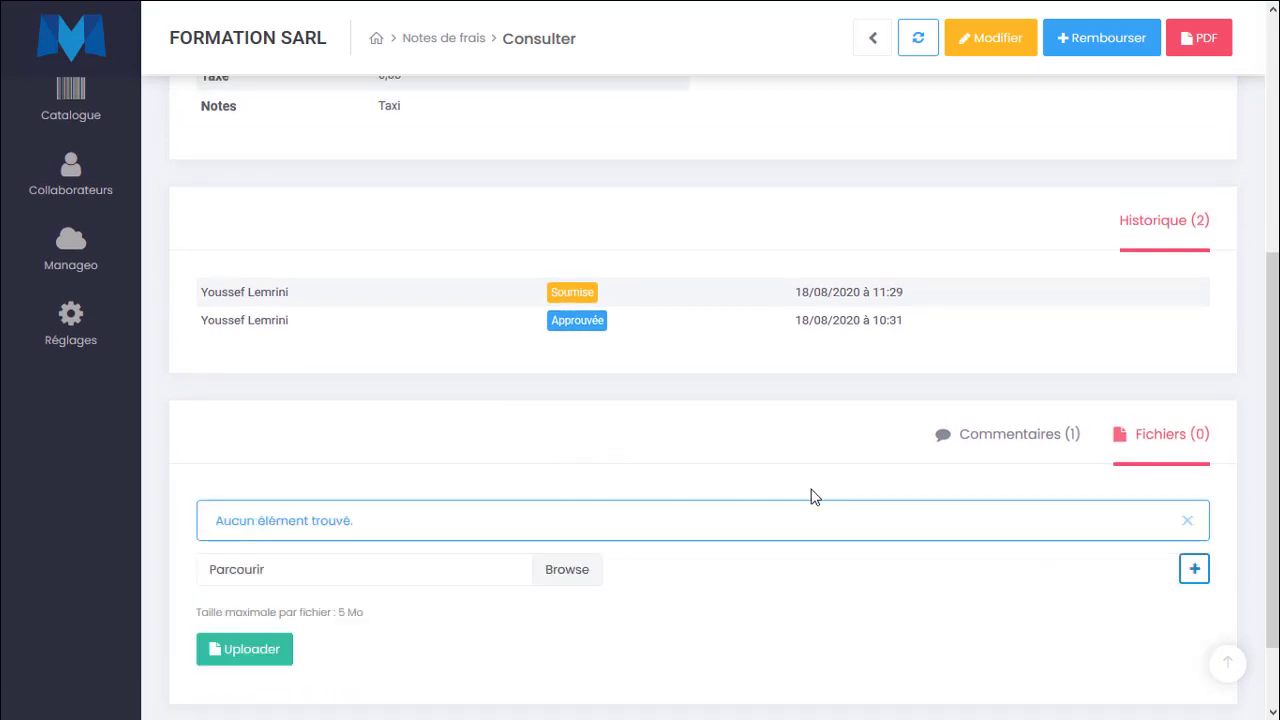
scroll(813, 497, "up", 2)
scroll(813, 497, "up", 1)
scroll(815, 497, "down", 4)
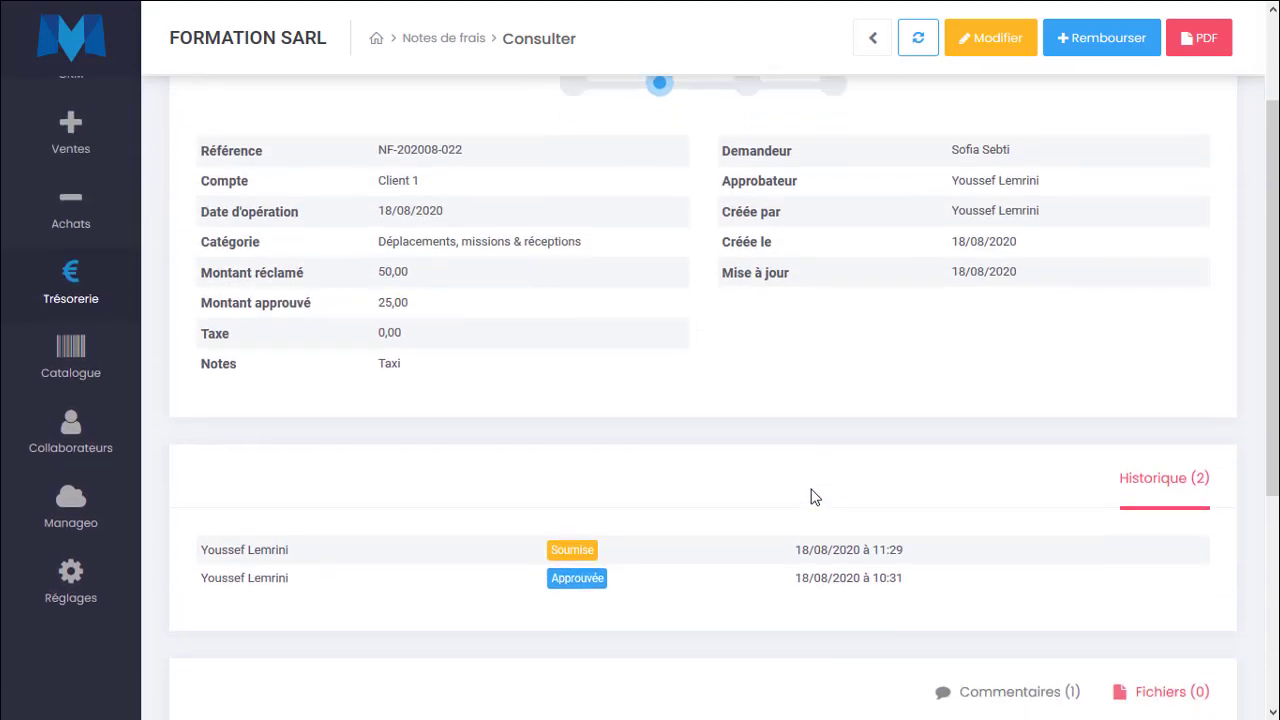
scroll(815, 497, "up", 5)
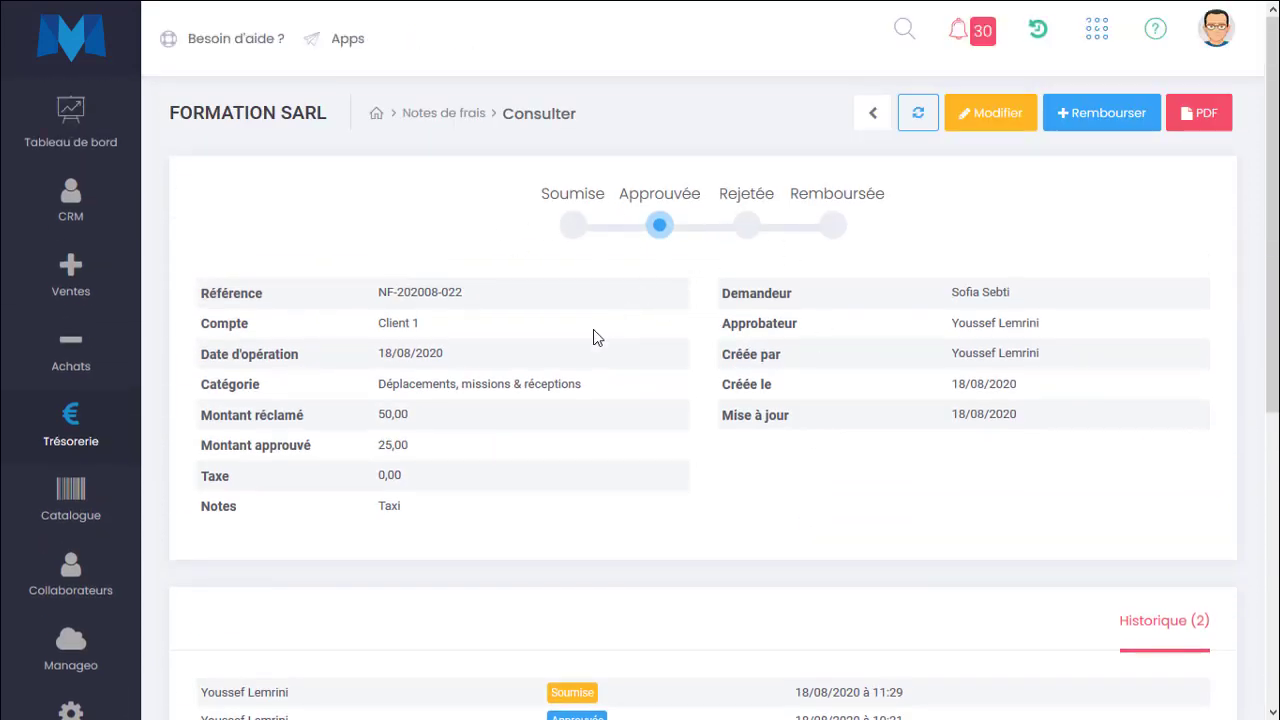
Return to the expense notes list and reopen expense note NF-202008-022.
left_click(440, 112)
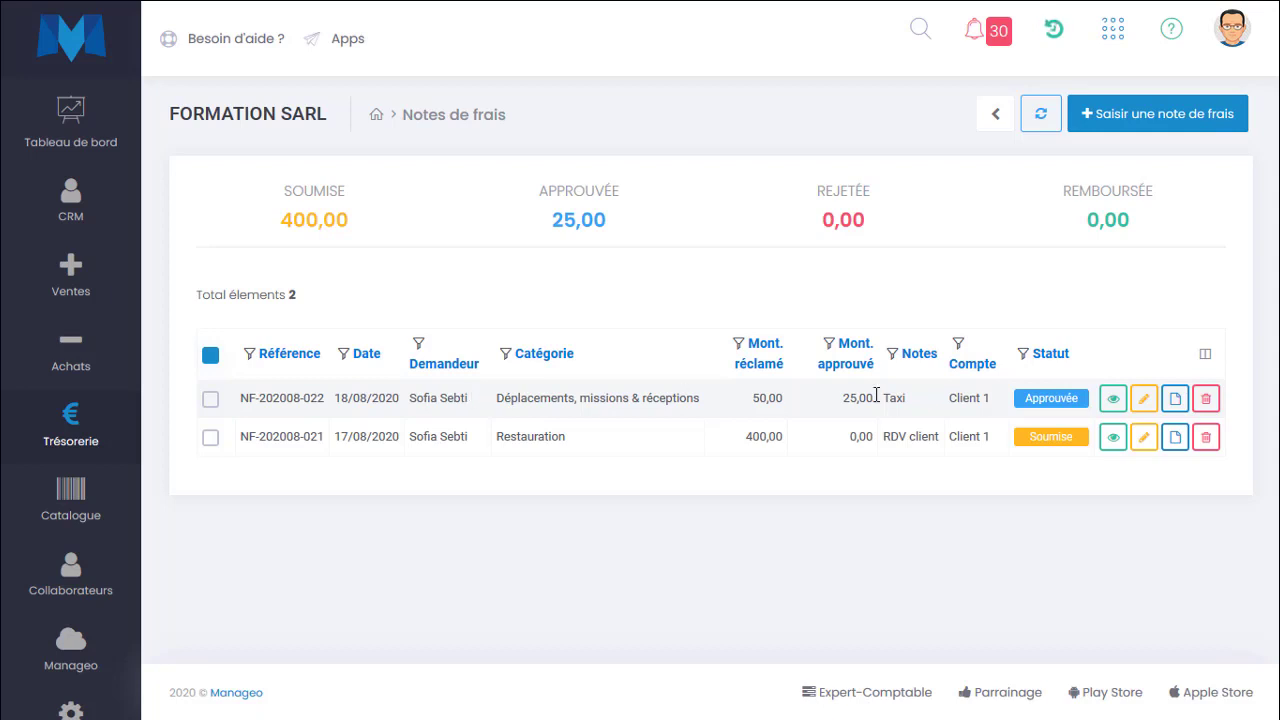
left_click(1113, 398)
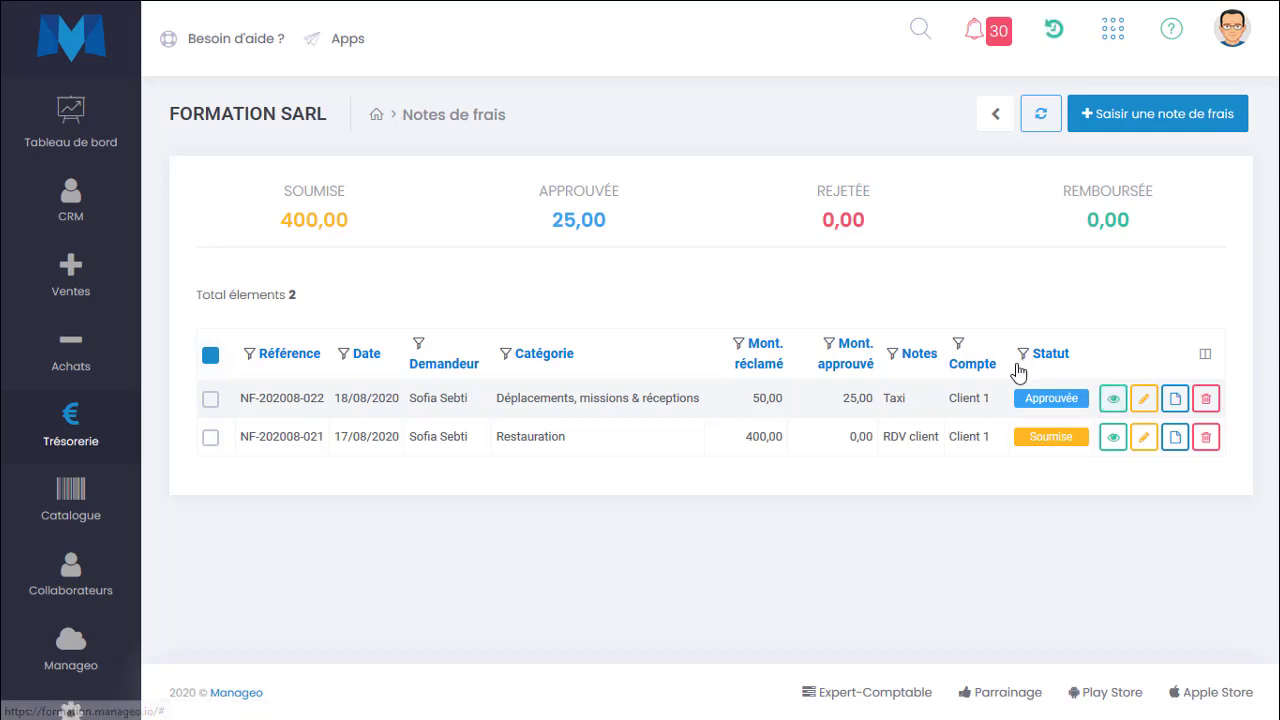
left_click(1021, 365)
left_click(1012, 498)
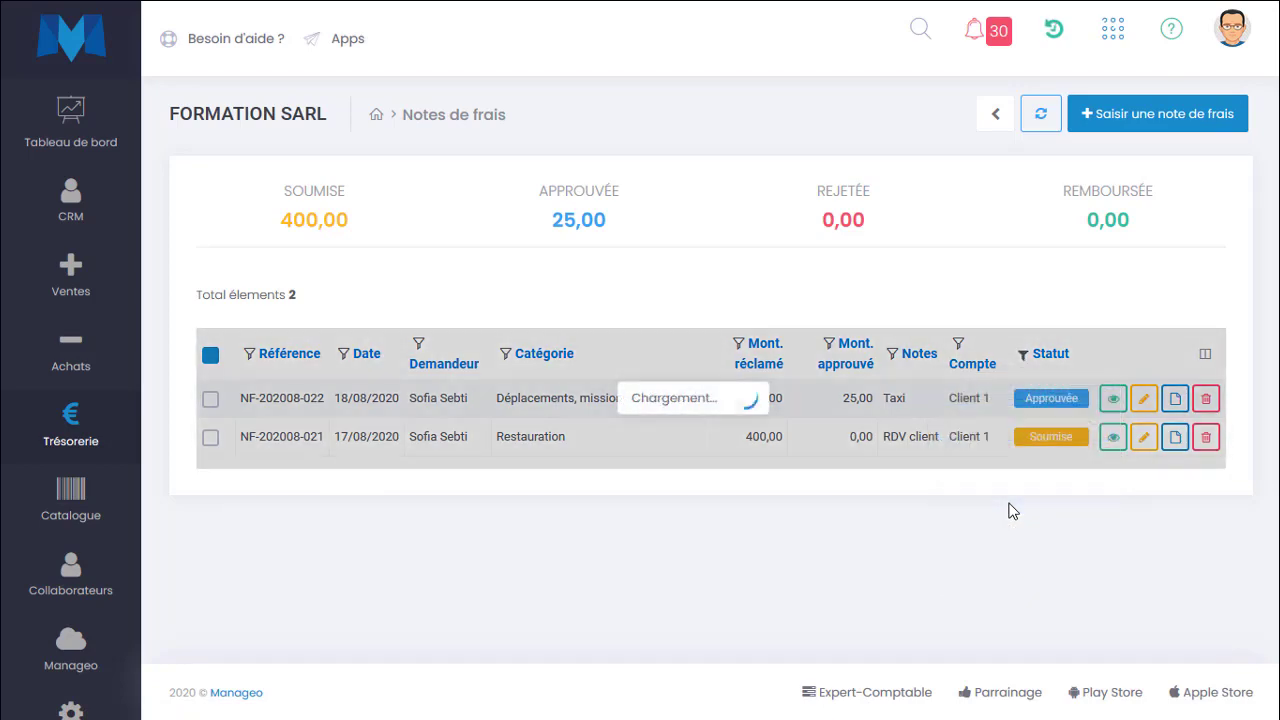
left_click(1114, 399)
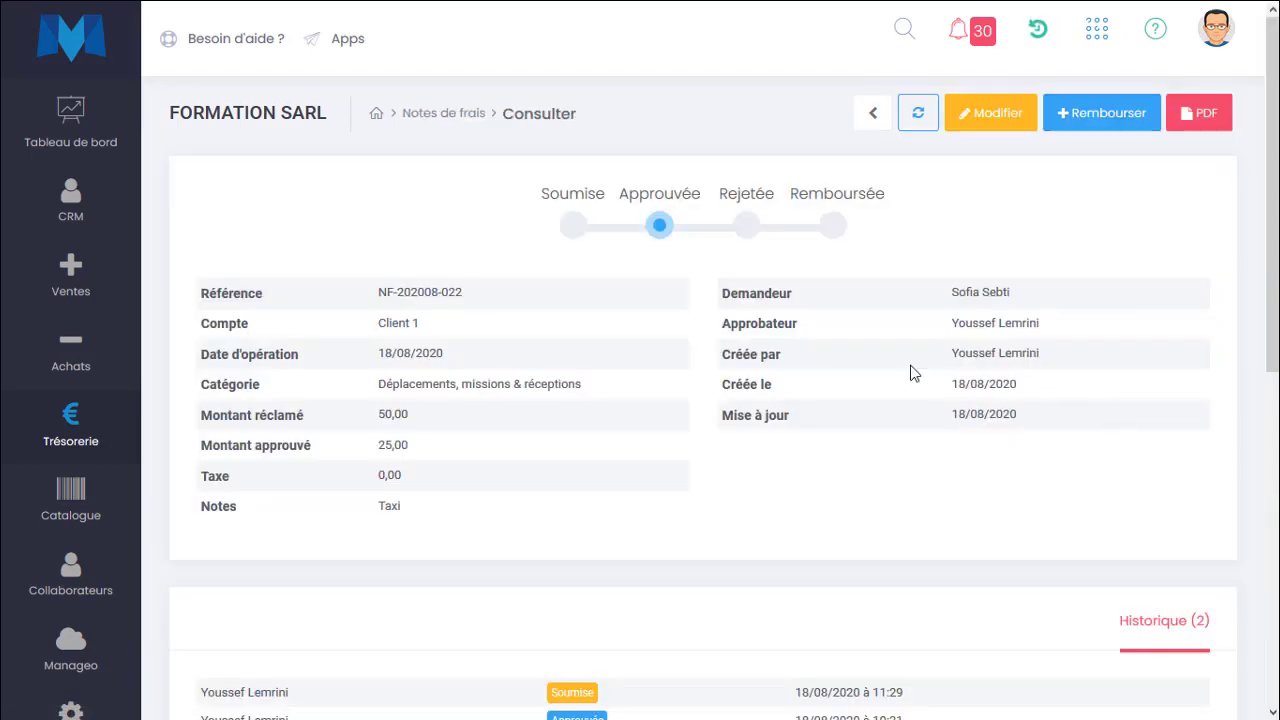
Start reimbursing the expense note and choose the employee as the supplier in the reimbursement form.
left_click(1080, 118)
left_click(655, 150)
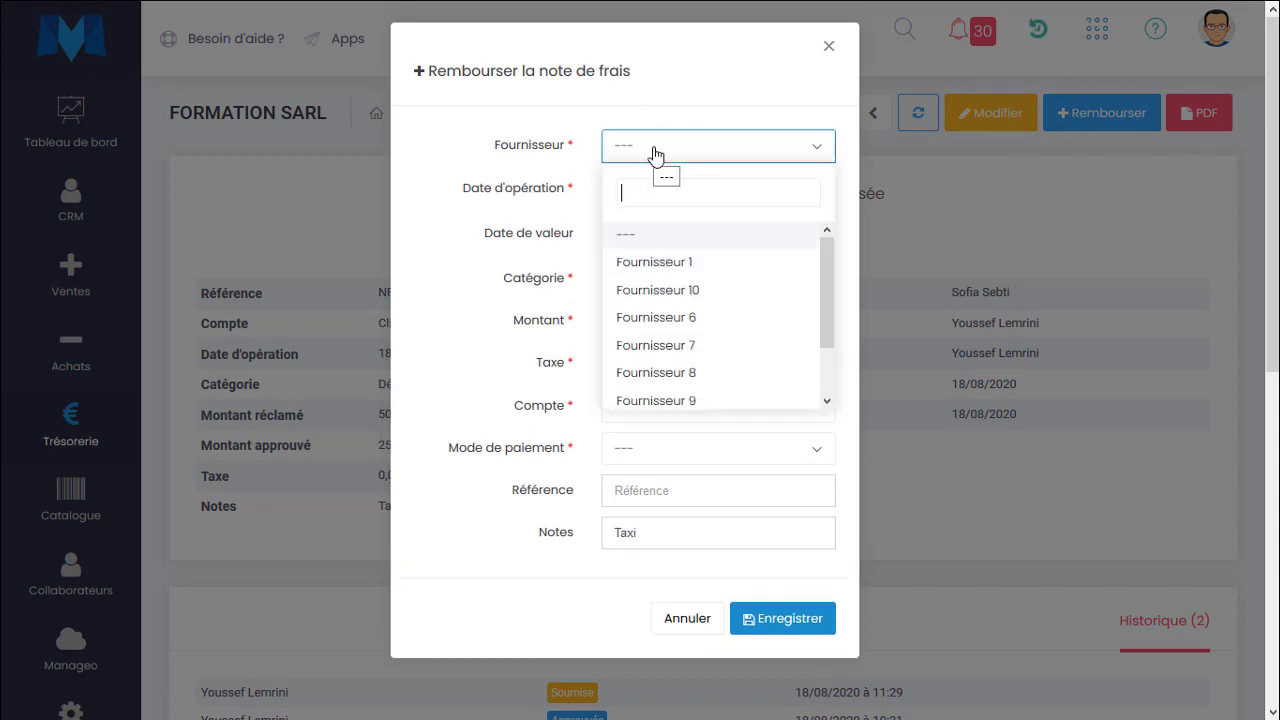
type("sami")
key("BackSpace")
key("BackSpace")
key("BackSpace")
key("BackSpace")
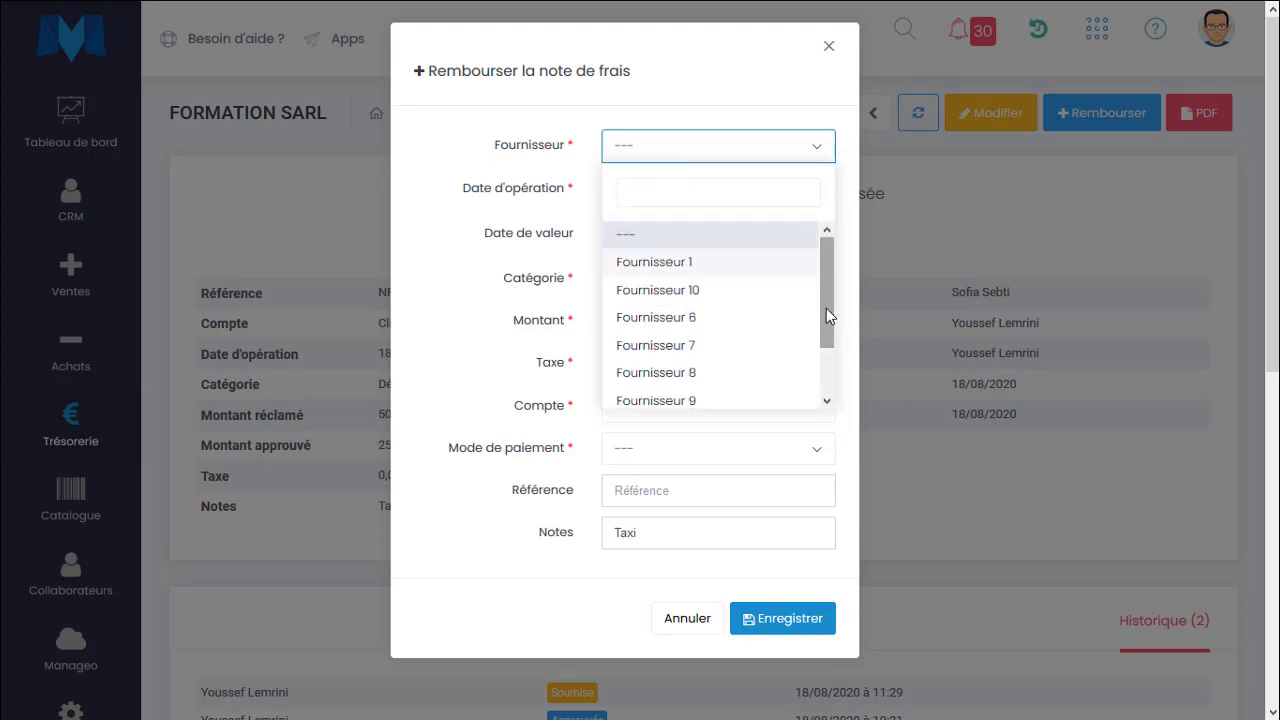
left_click_drag(824, 309, 829, 257)
left_click(660, 143)
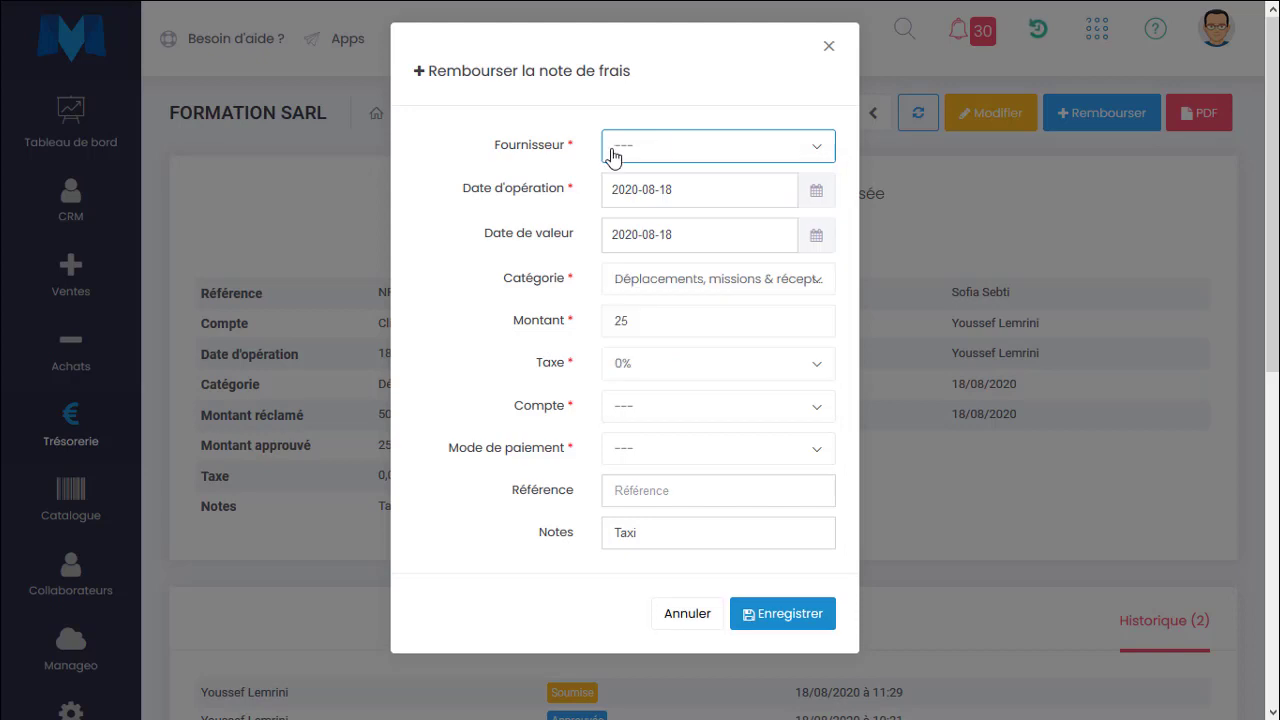
left_click(618, 156)
type("kari")
key("Return")
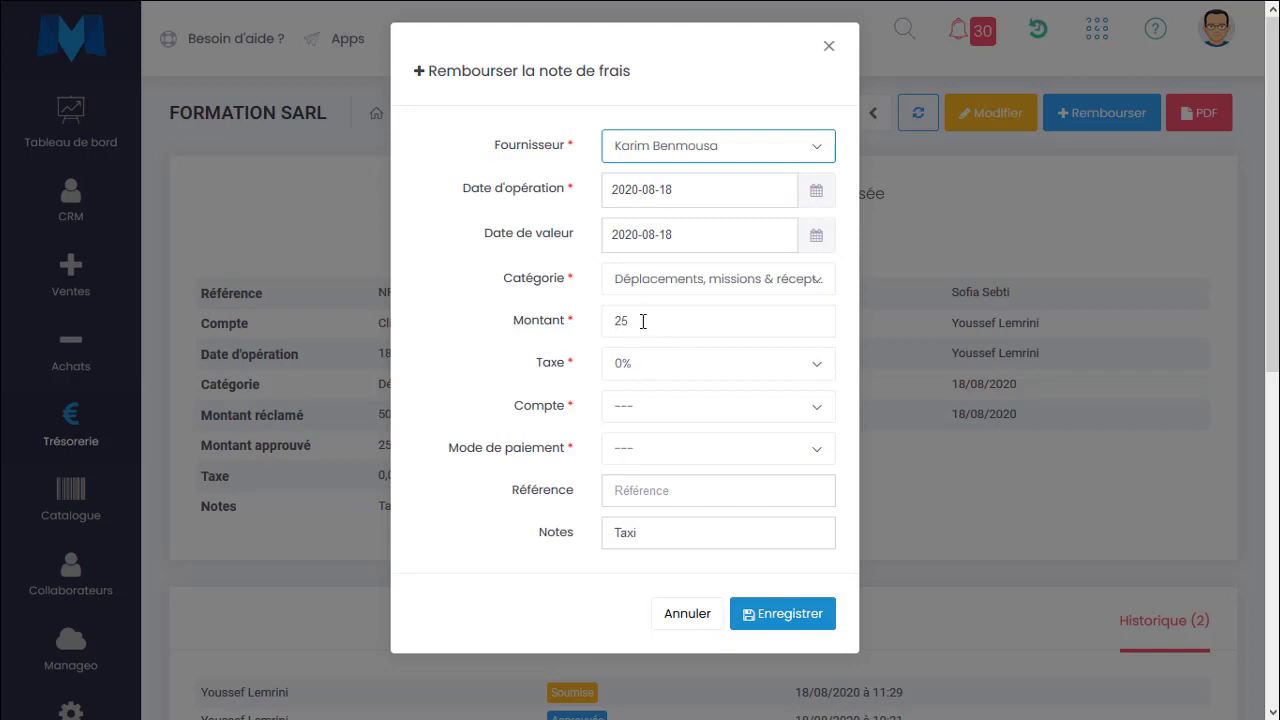
Set the reimbursement account to Caisse and the payment mode to Espèces, then save.
left_click(637, 409)
type("caiss")
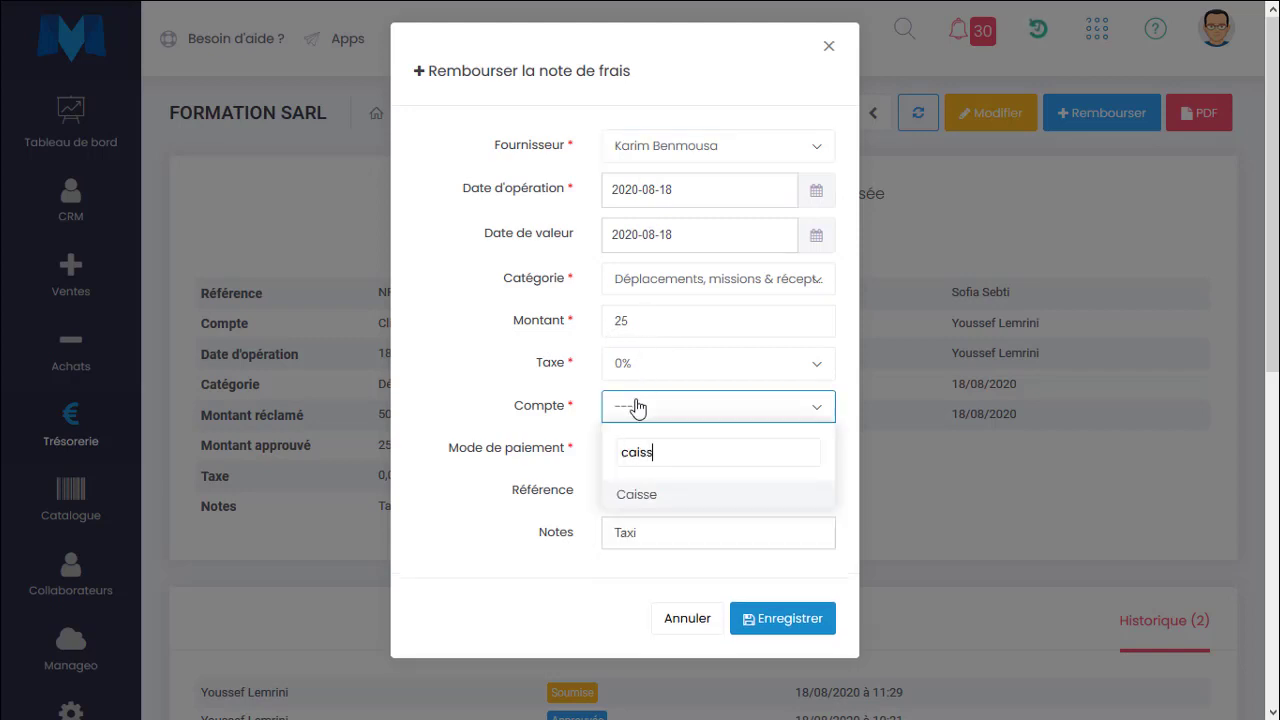
key("Return")
left_click(646, 455)
type("espe")
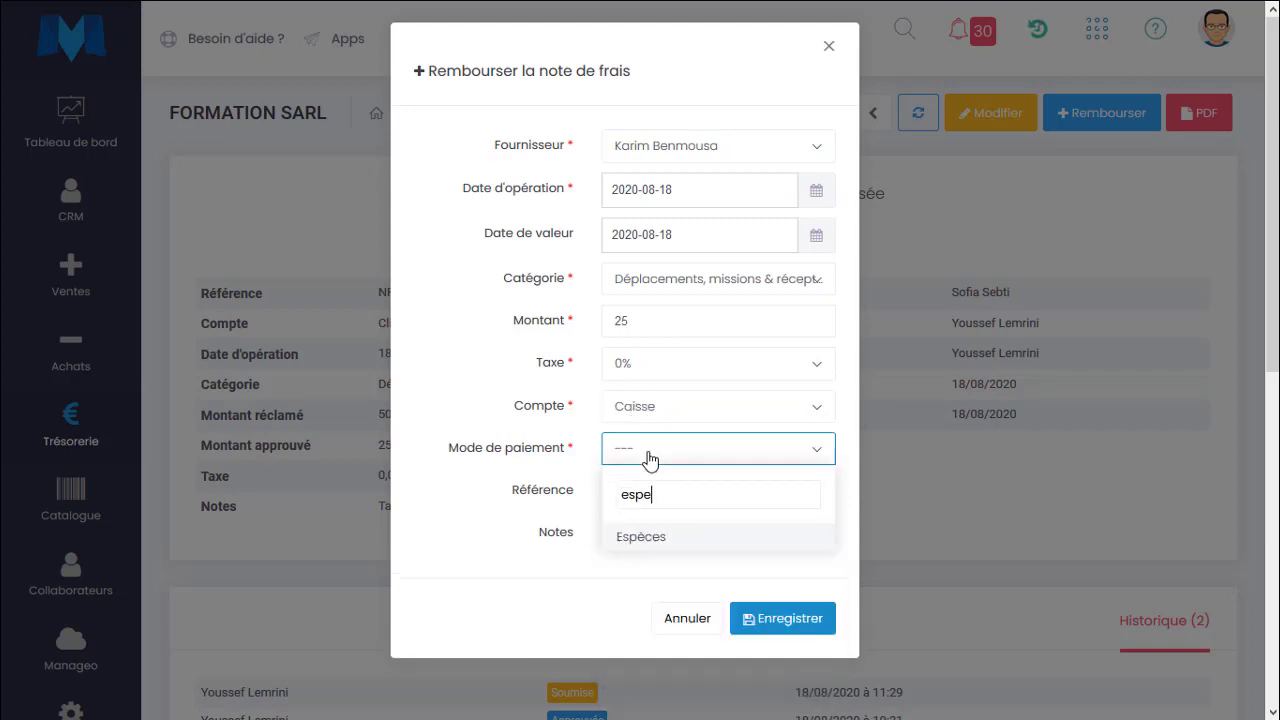
key("Return")
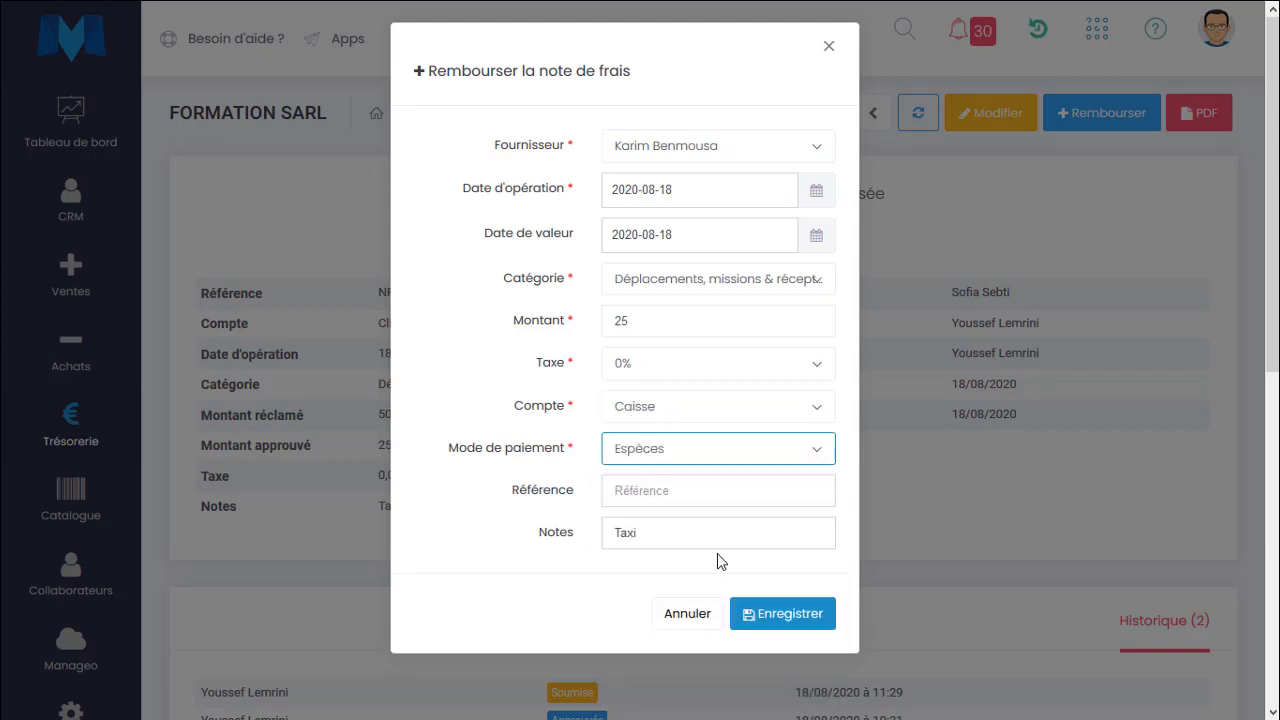
left_click(812, 622)
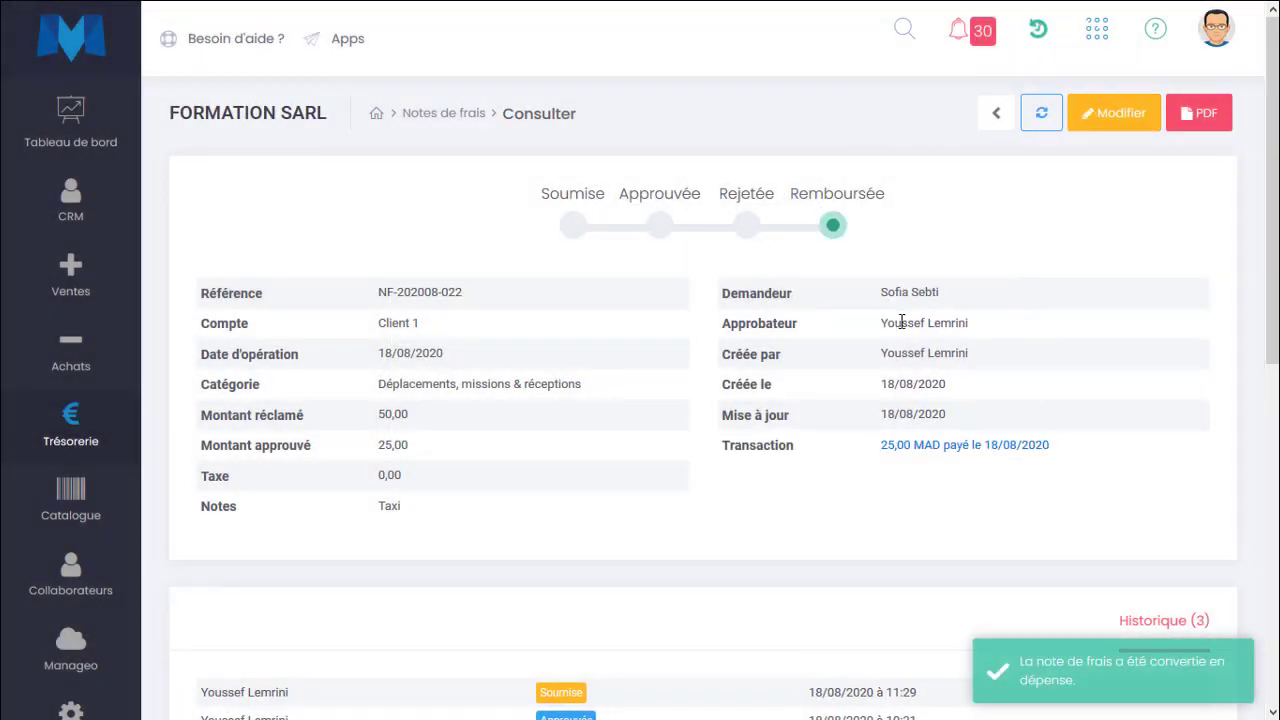
Review the reimbursed note's history and comments.
scroll(795, 580, "down", 2)
scroll(793, 560, "down", 1)
scroll(793, 560, "up", 2)
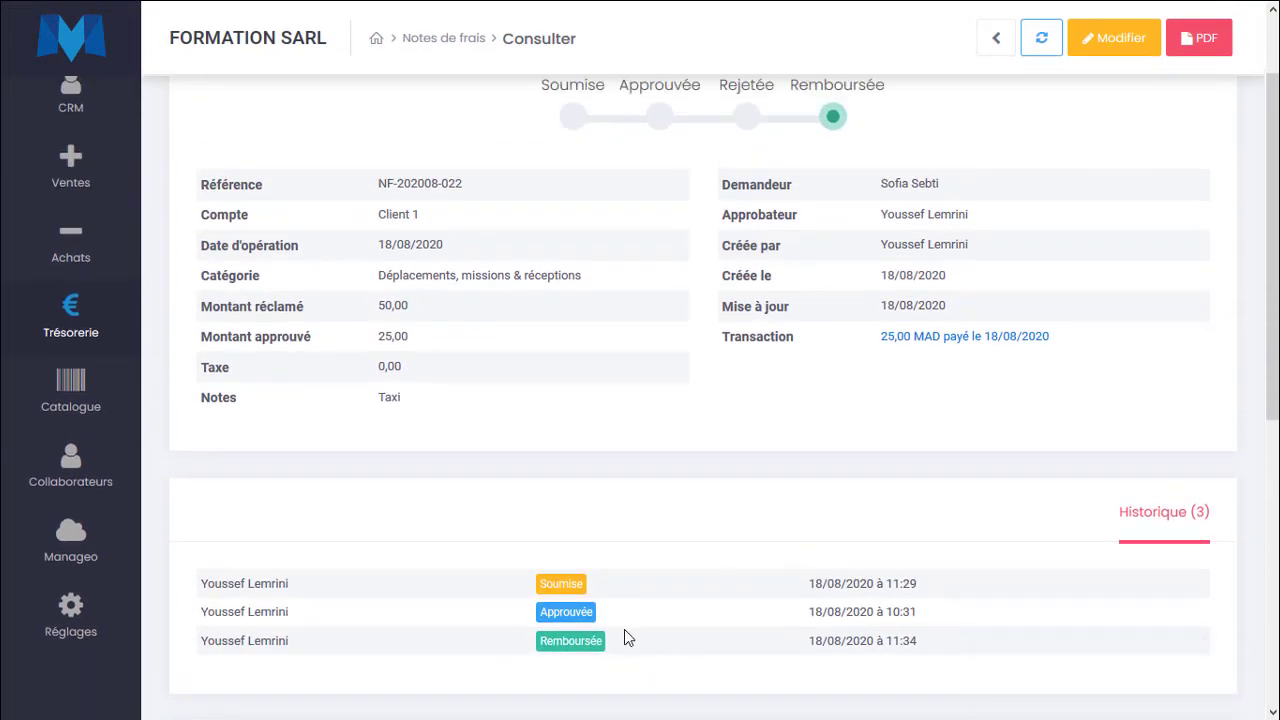
scroll(624, 630, "up", 2)
scroll(624, 630, "down", 5)
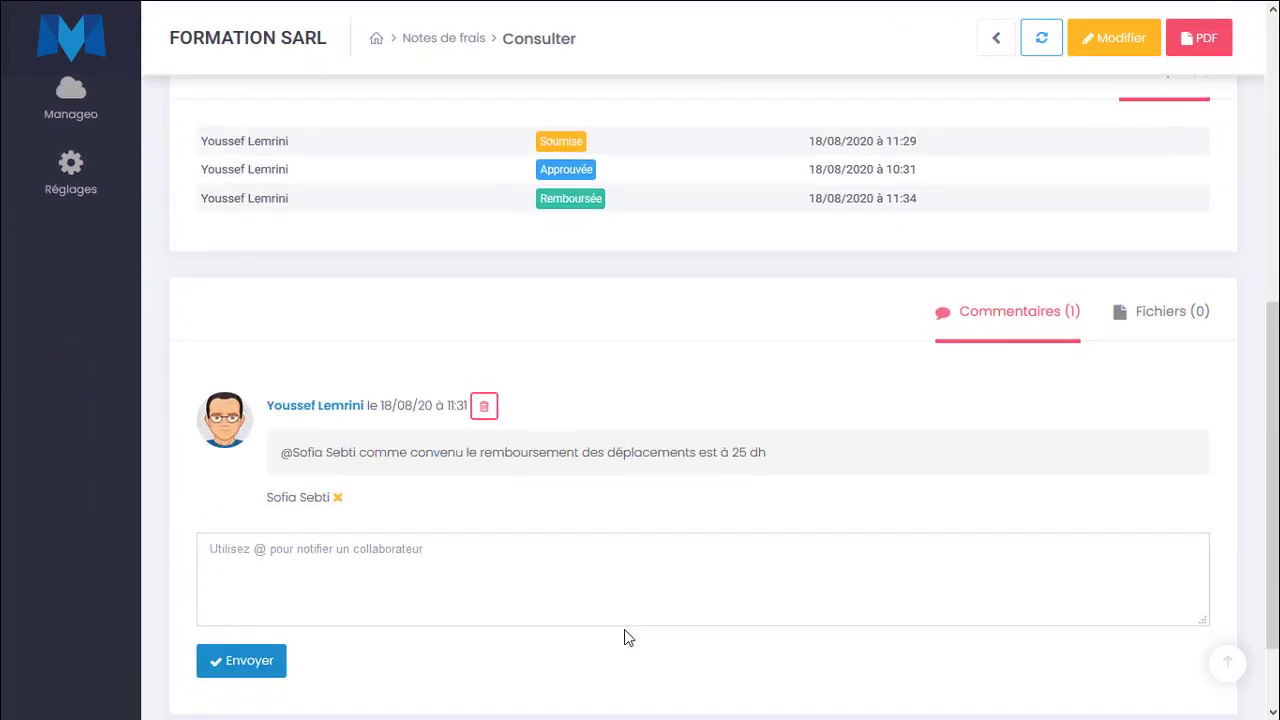
scroll(624, 637, "up", 6)
Open the Transactions list and examine the new Taxi expense entry.
mouse_move(85, 432)
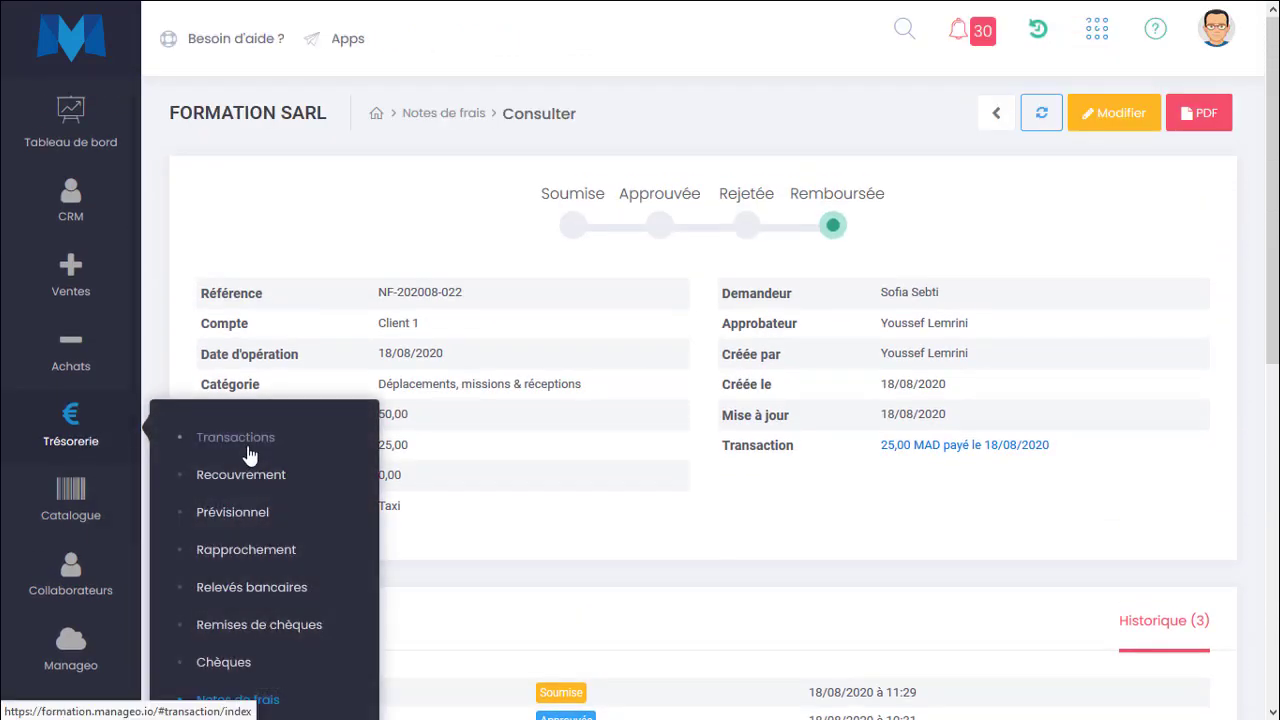
left_click(249, 455)
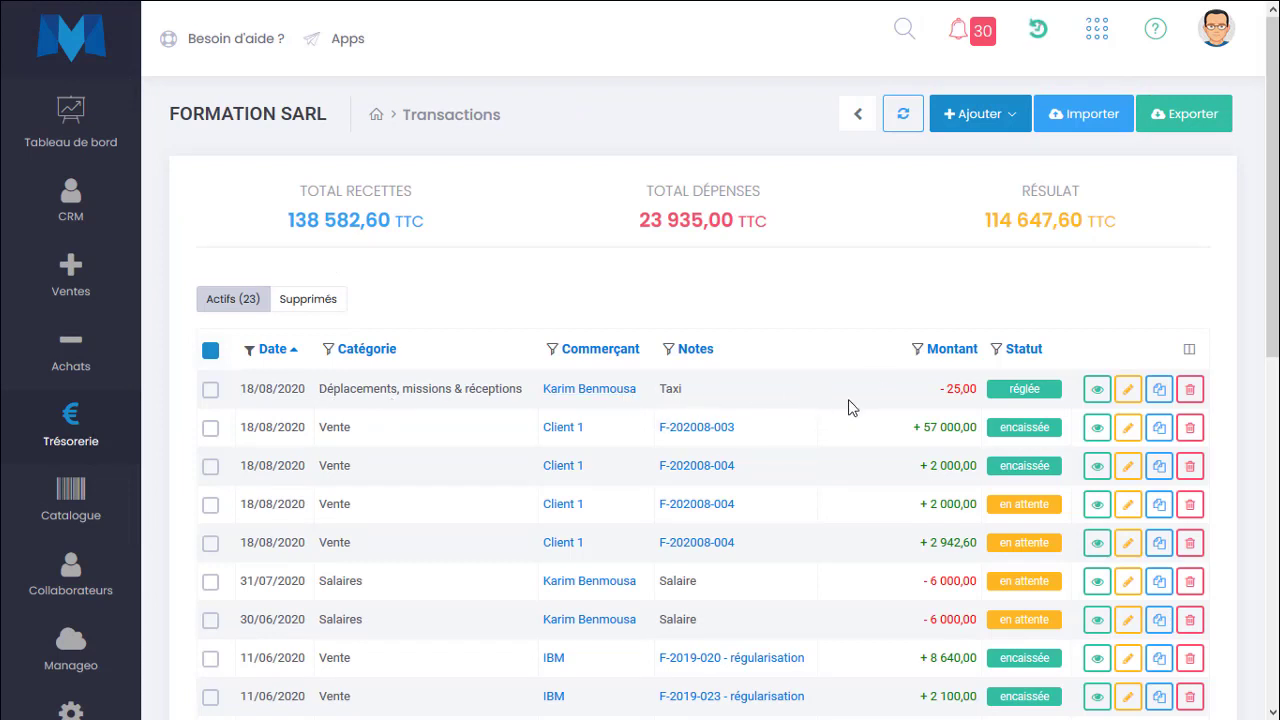
left_click_drag(934, 390, 988, 403)
left_click(761, 450)
Reset the status filter on the expense notes list and open the PDF of NF-202008-022.
mouse_move(109, 315)
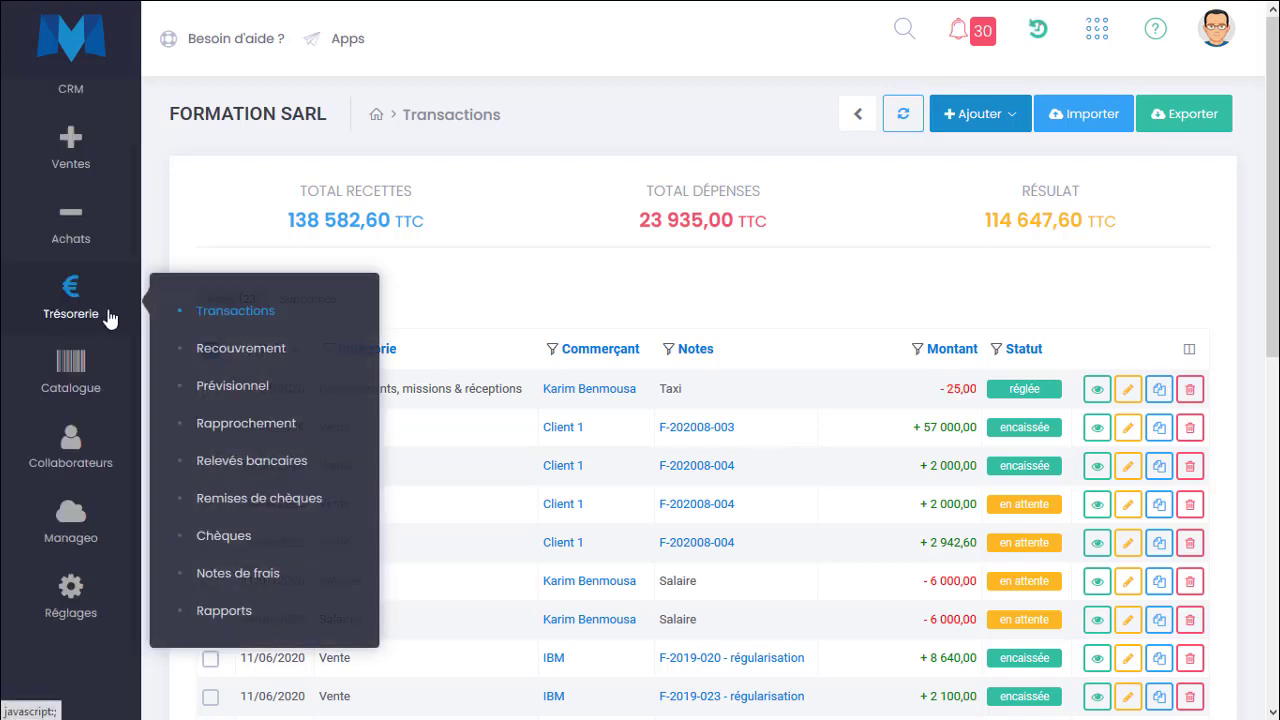
left_click(272, 578)
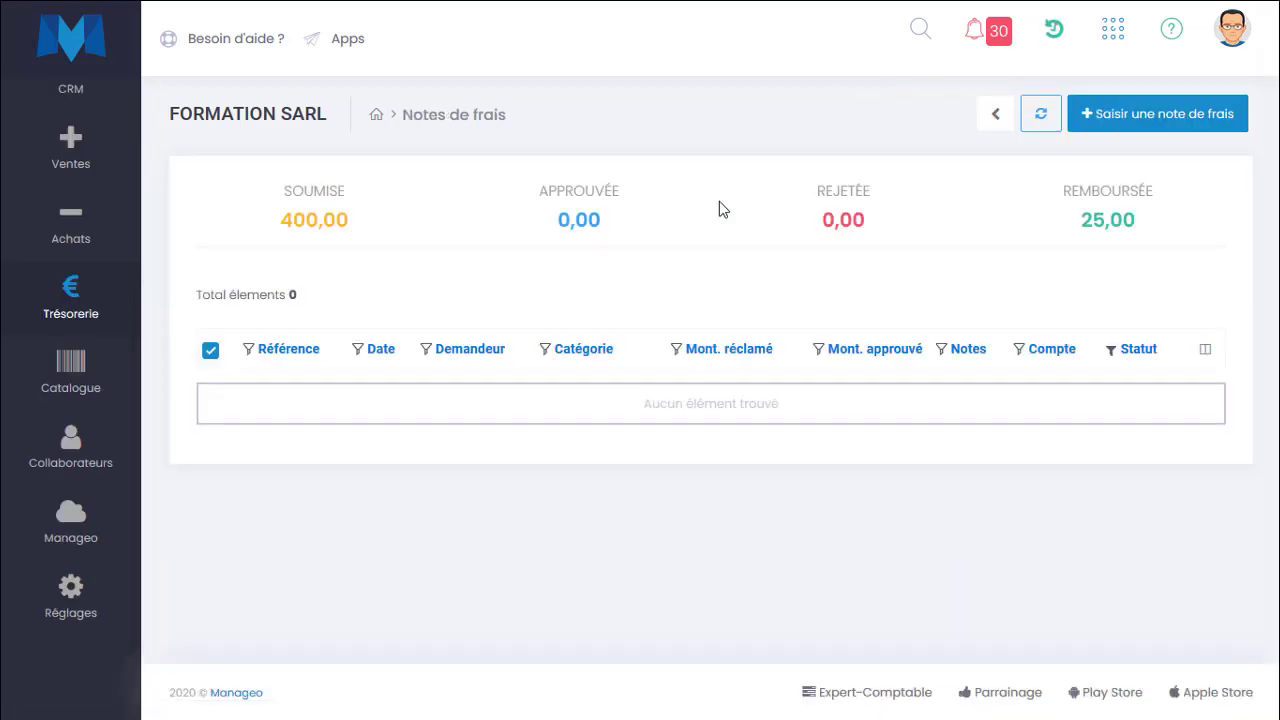
left_click(1110, 349)
left_click(1028, 388)
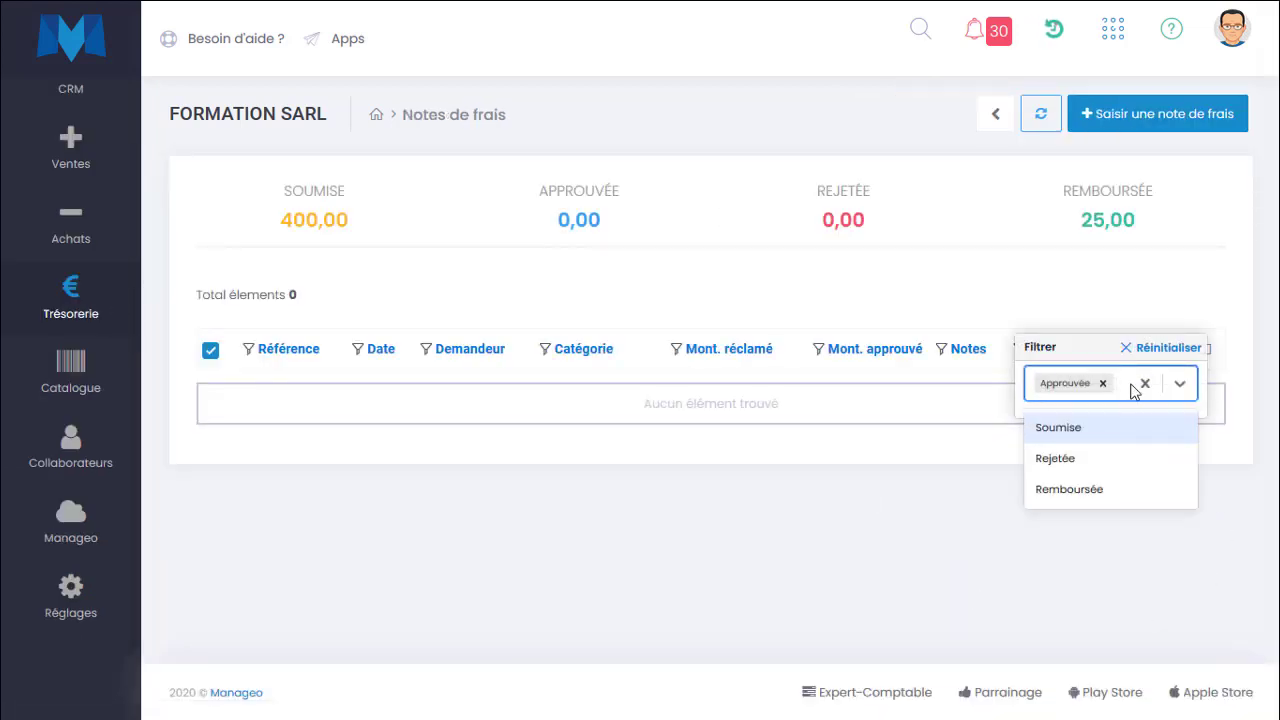
left_click(1160, 348)
left_click(871, 257)
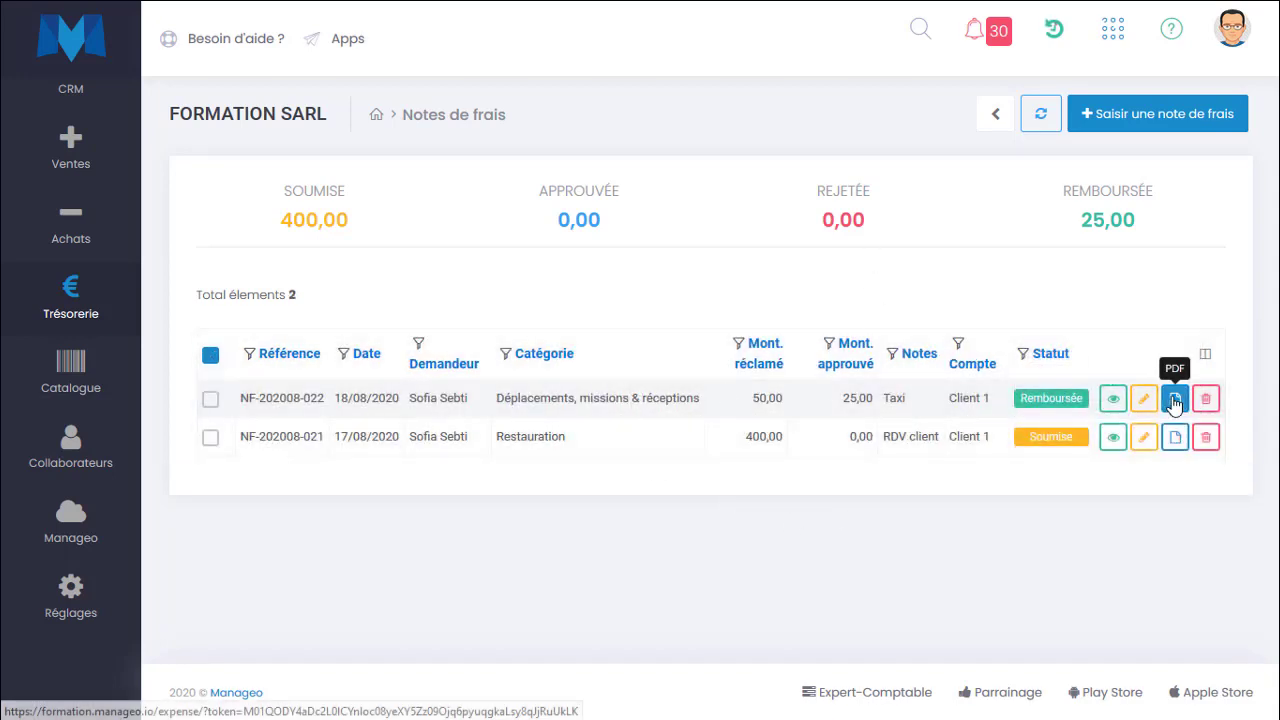
left_click(1175, 398)
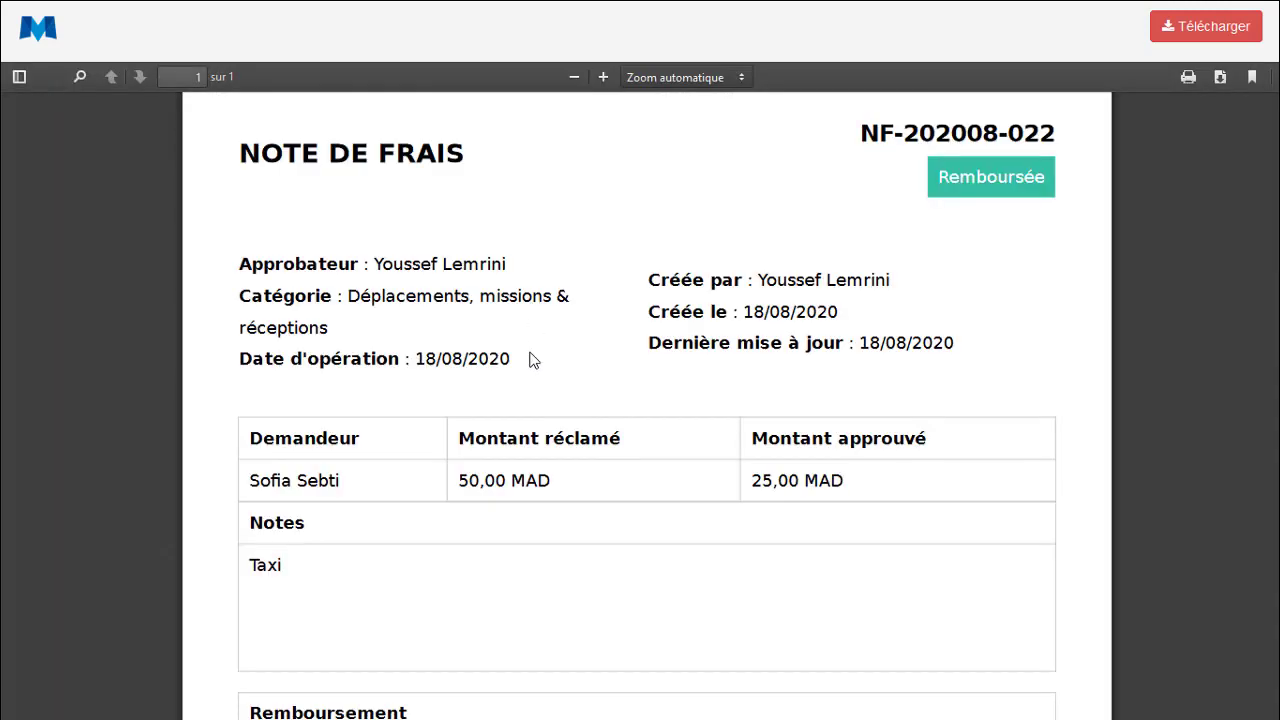
Read through the PDF of expense note NF-202008-022, then close it to return to the expense notes list.
scroll(530, 353, "down", 7)
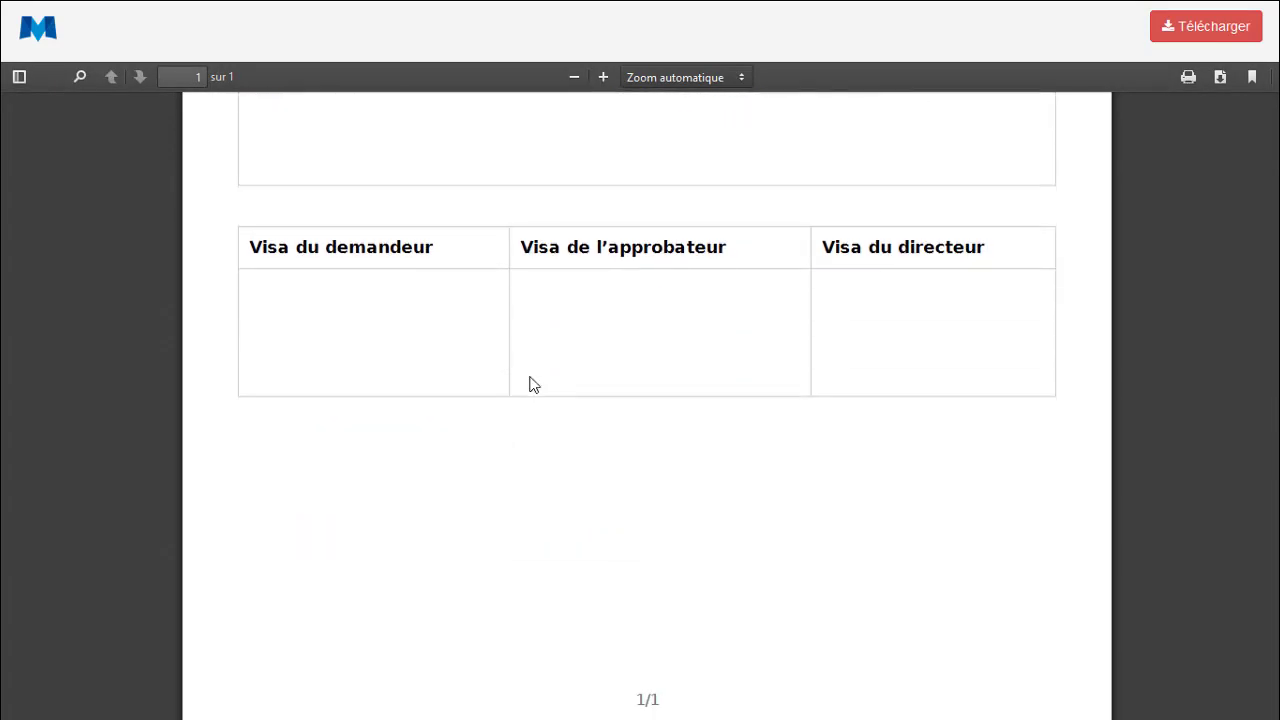
scroll(533, 385, "up", 6)
scroll(533, 385, "down", 3)
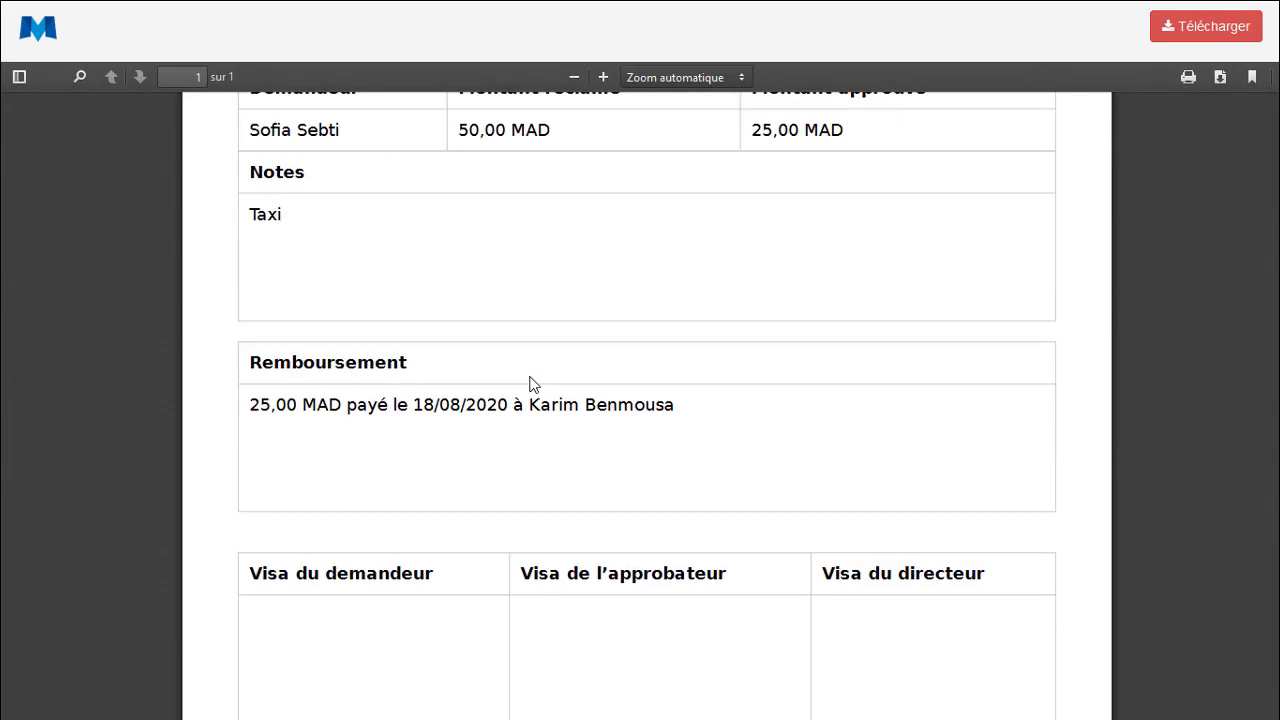
scroll(533, 385, "down", 3)
scroll(690, 395, "up", 4)
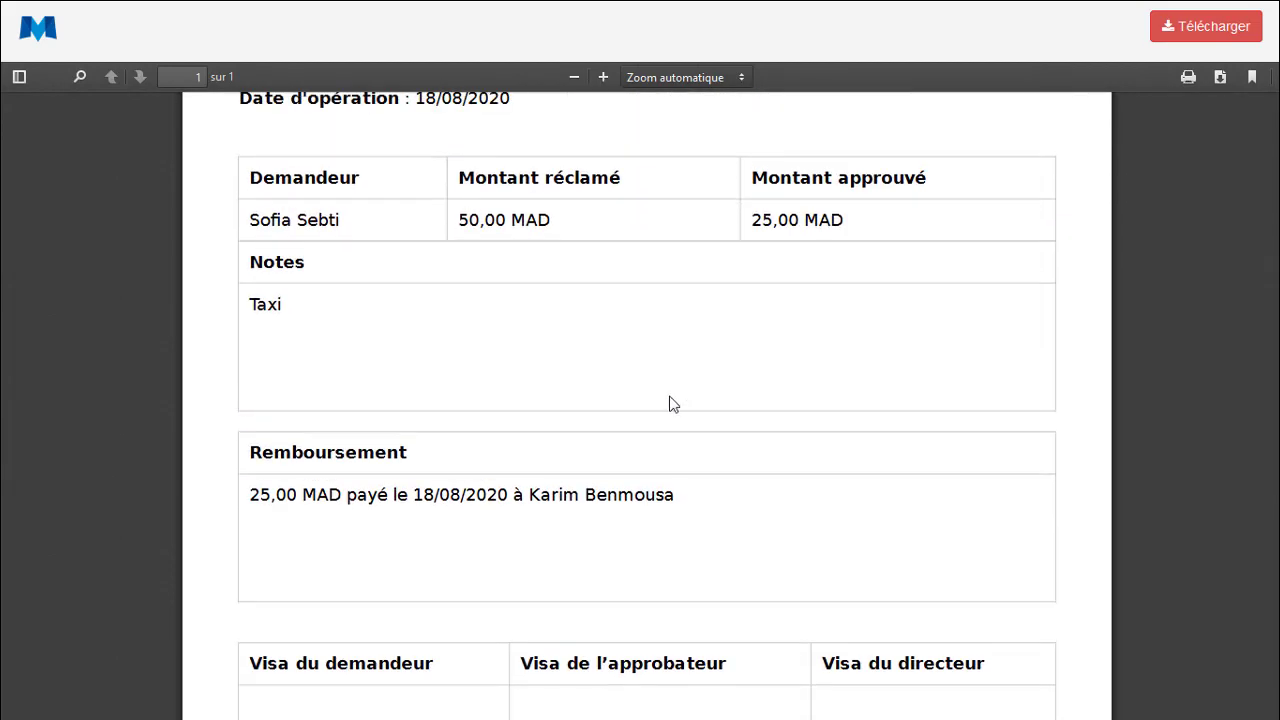
scroll(546, 474, "up", 2)
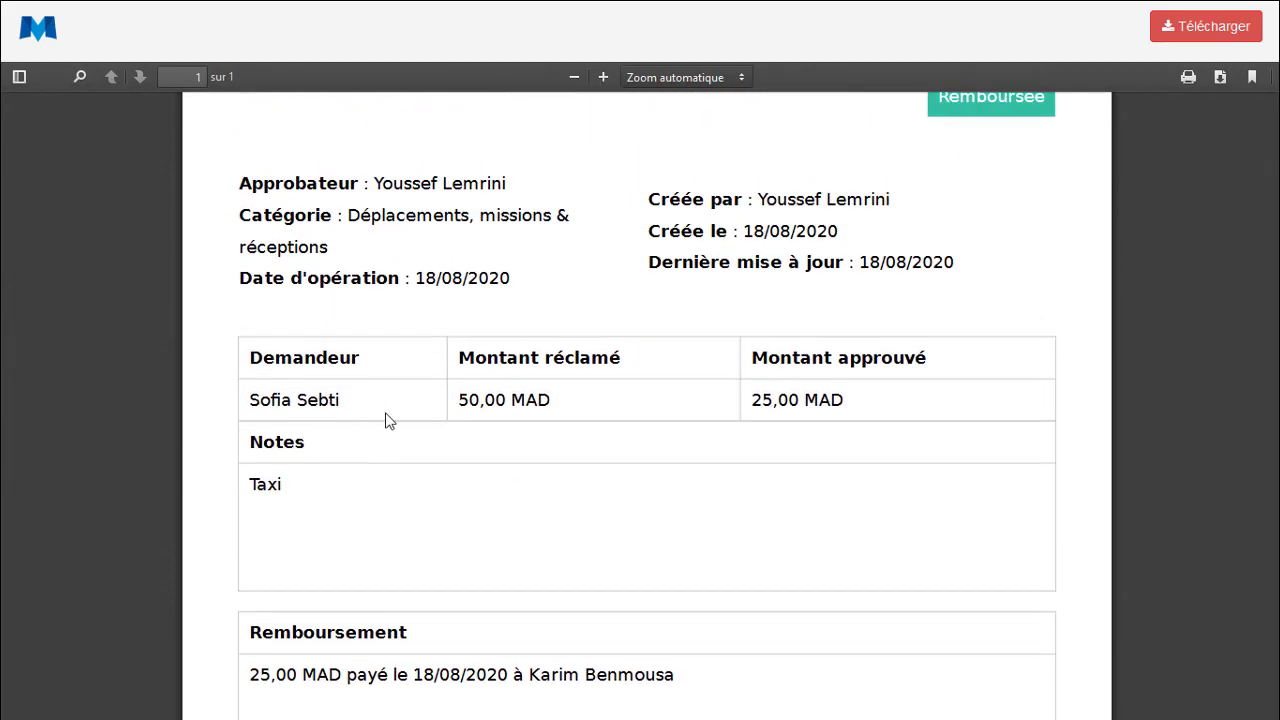
scroll(603, 417, "up", 1)
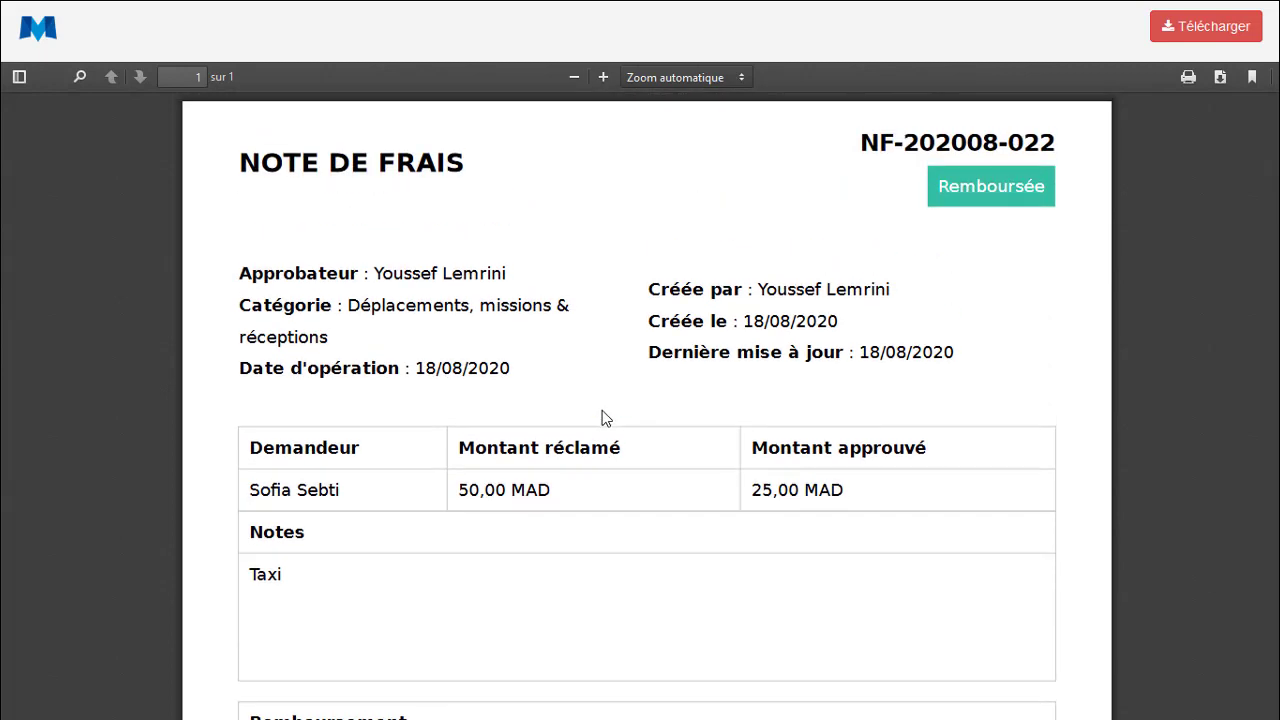
left_click_drag(934, 194, 1029, 184)
left_click(1011, 233)
left_click(110, 14)
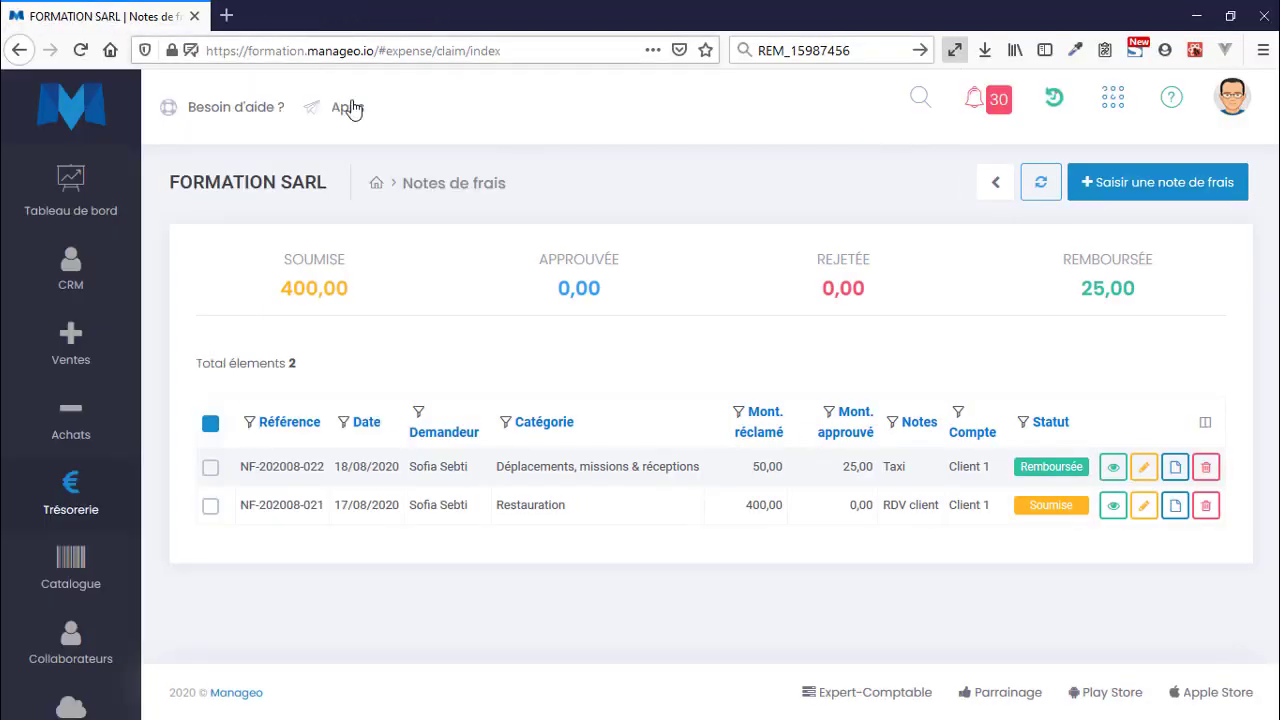